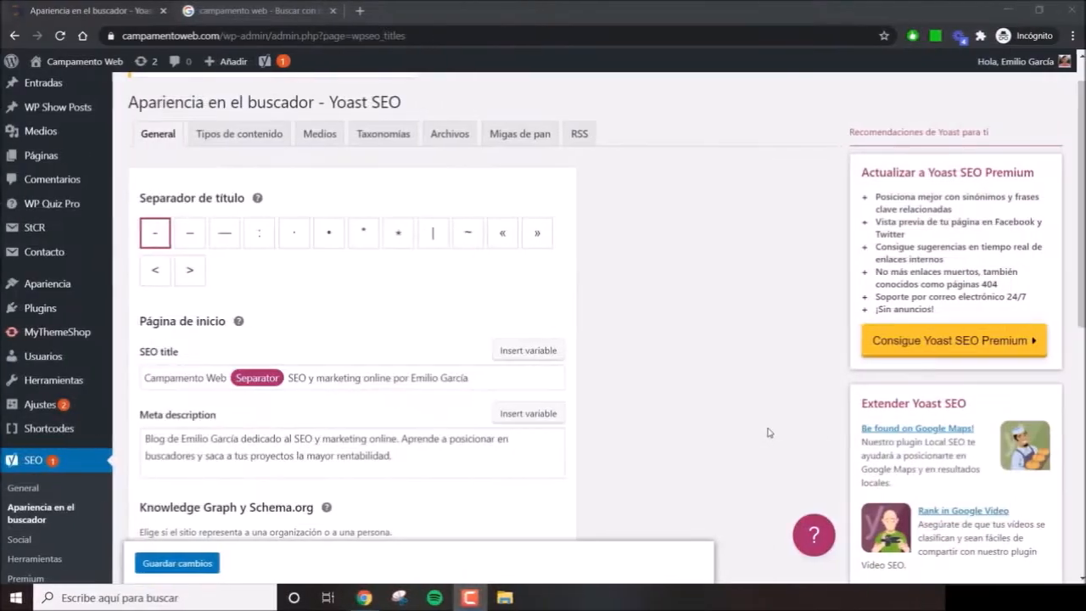
# Look through the general search appearance settings, from the title separator down to the Knowledge Graph section
pyautogui.scroll(-3, 34, 395)
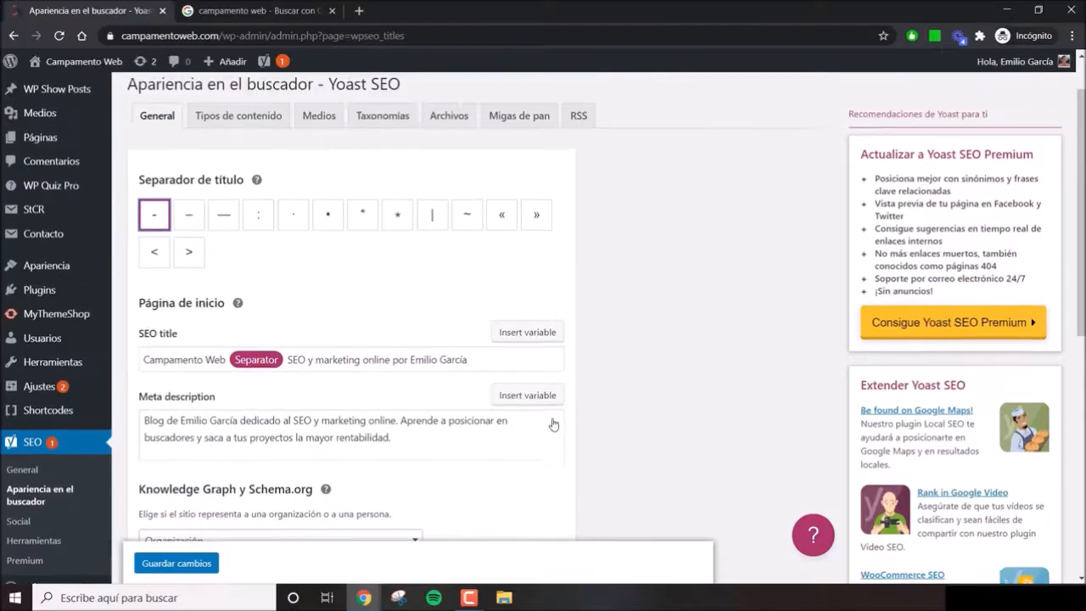
pyautogui.scroll(1, 527, 380)
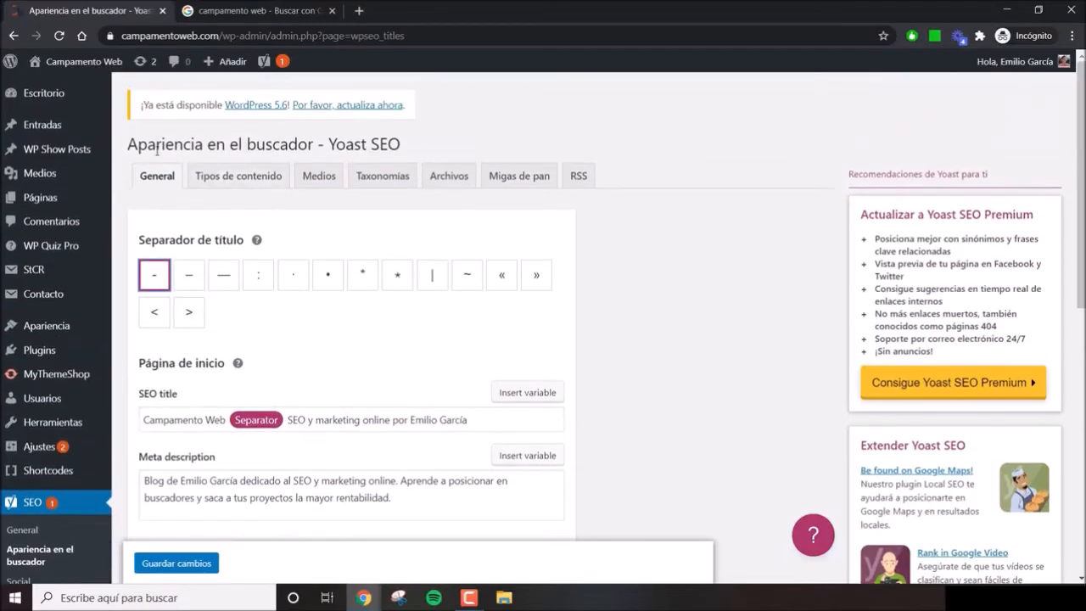
pyautogui.scroll(-3, 209, 248)
pyautogui.scroll(-2, 348, 339)
pyautogui.scroll(4, 348, 340)
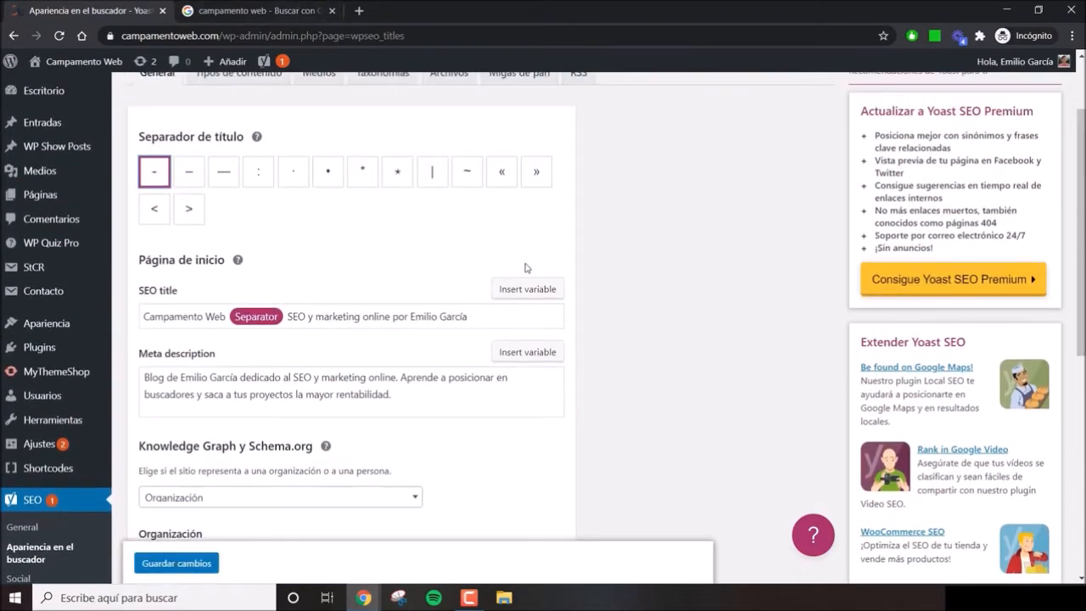
# Examine the site's title and description in the Google results for "campamento web" and the matching SEO title and Meta description fields
pyautogui.click(224, 9)
pyautogui.moveTo(124, 202); pyautogui.dragTo(218, 179)
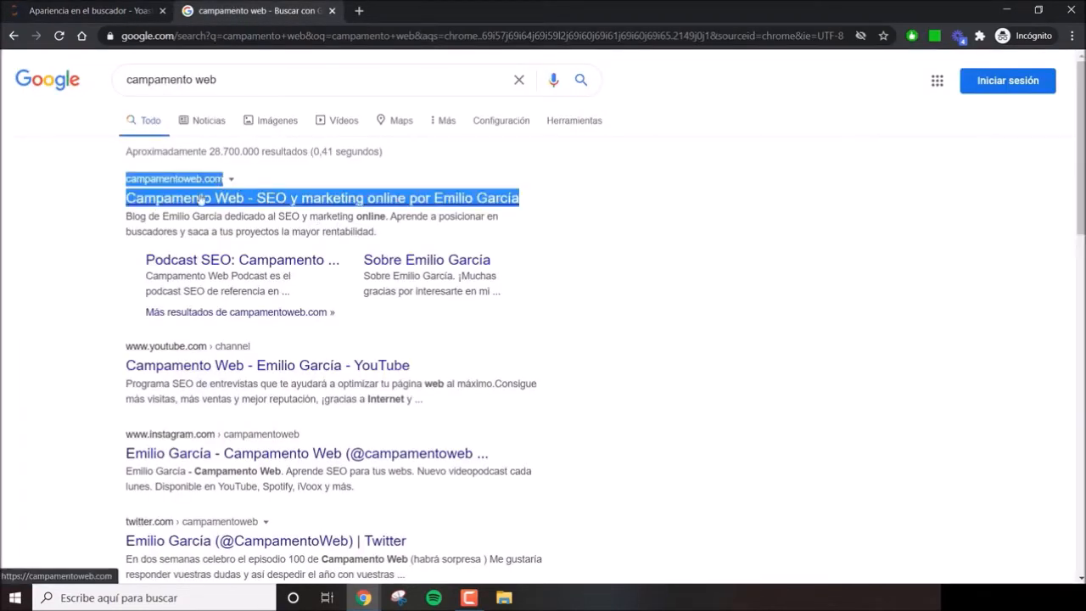
pyautogui.click(97, 185)
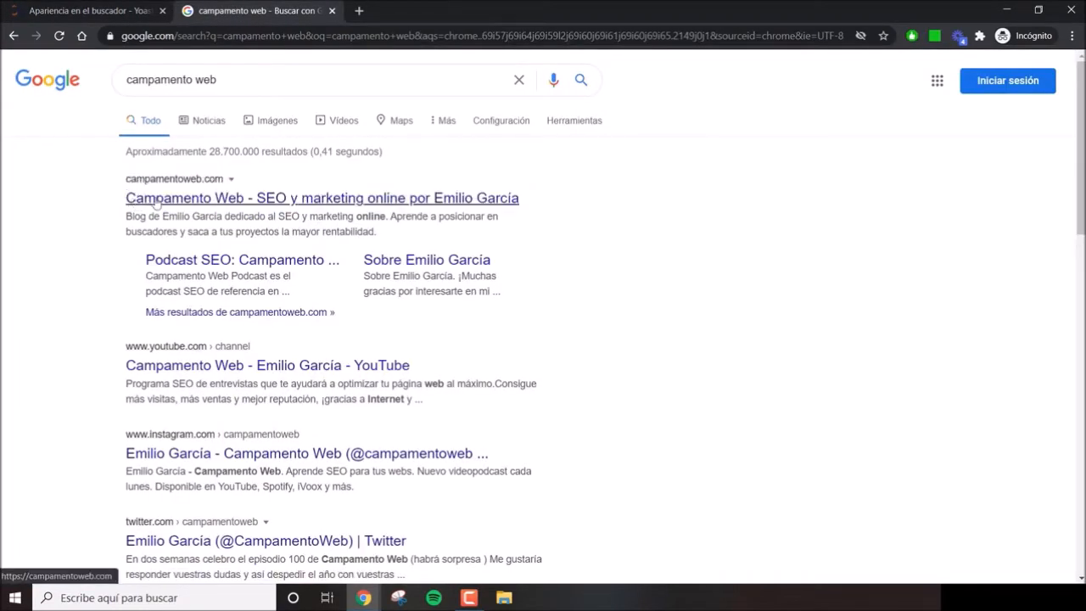
pyautogui.click(94, 8)
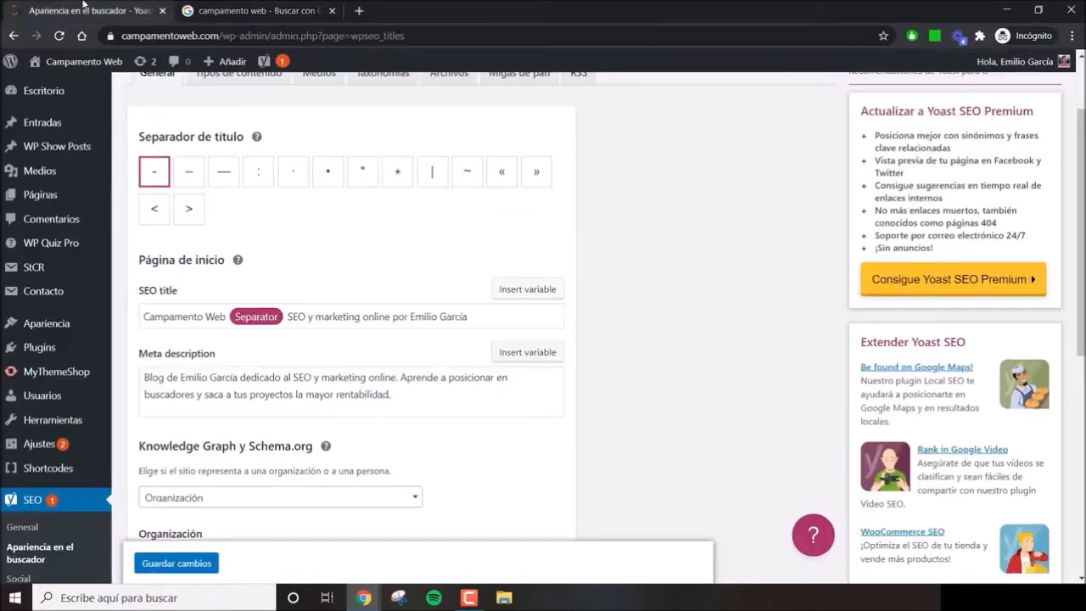
pyautogui.moveTo(138, 290); pyautogui.dragTo(177, 295)
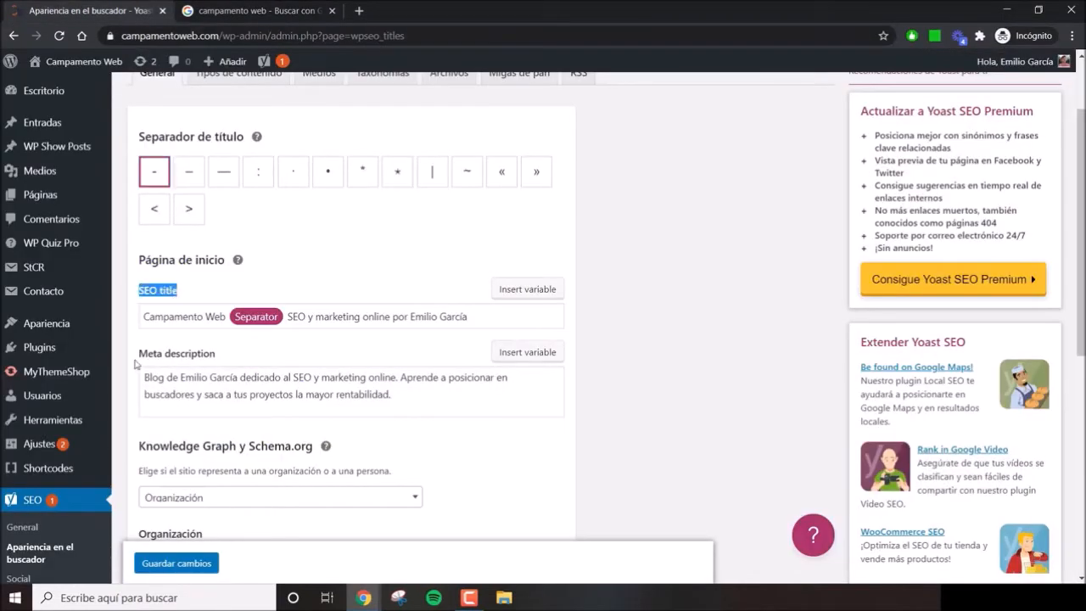
pyautogui.moveTo(139, 361); pyautogui.dragTo(229, 360)
pyautogui.click(266, 359)
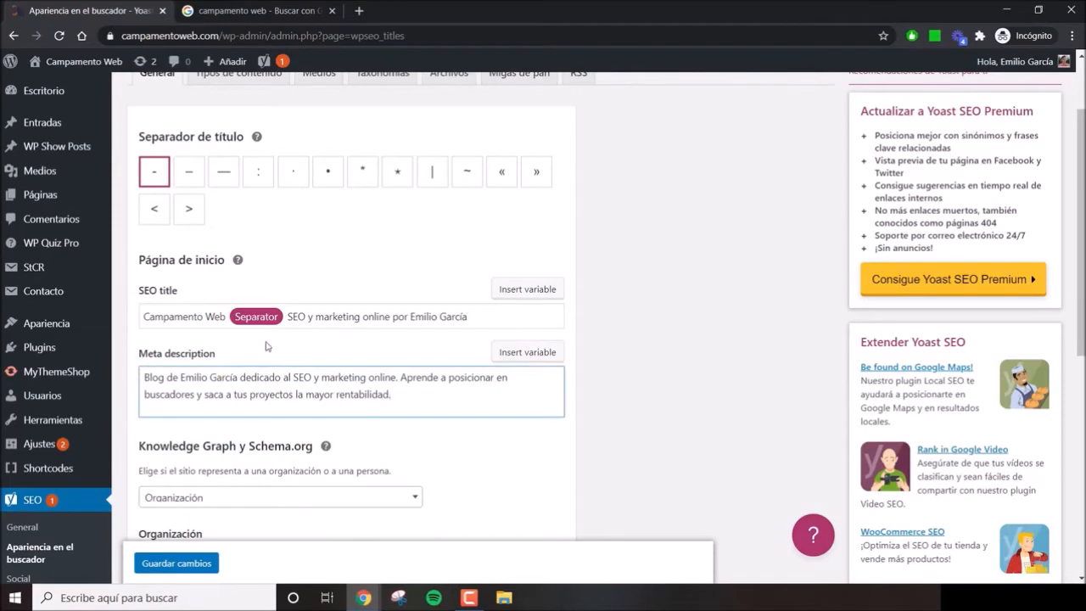
pyautogui.scroll(-1, 229, 319)
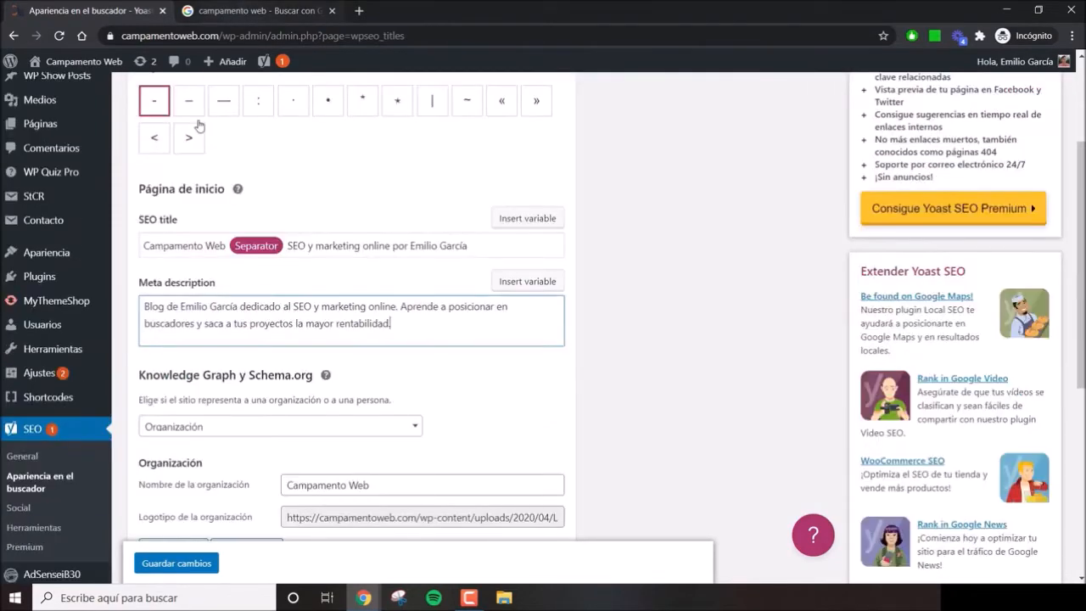
# Compare each part of the homepage SEO title and description with the Google listing, including the page the result opens
pyautogui.click(250, 10)
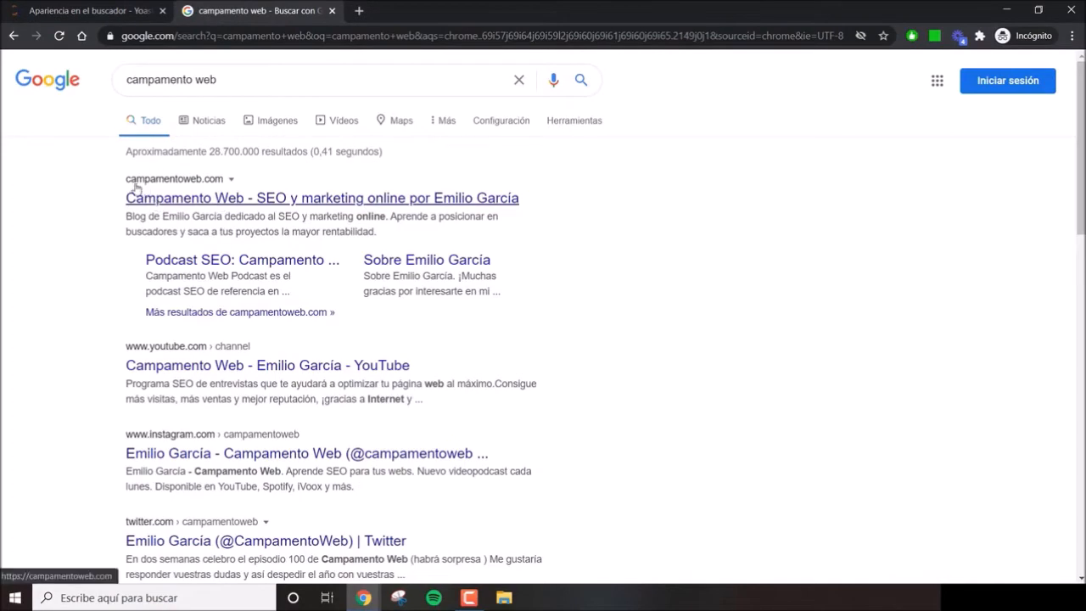
pyautogui.click(105, 10)
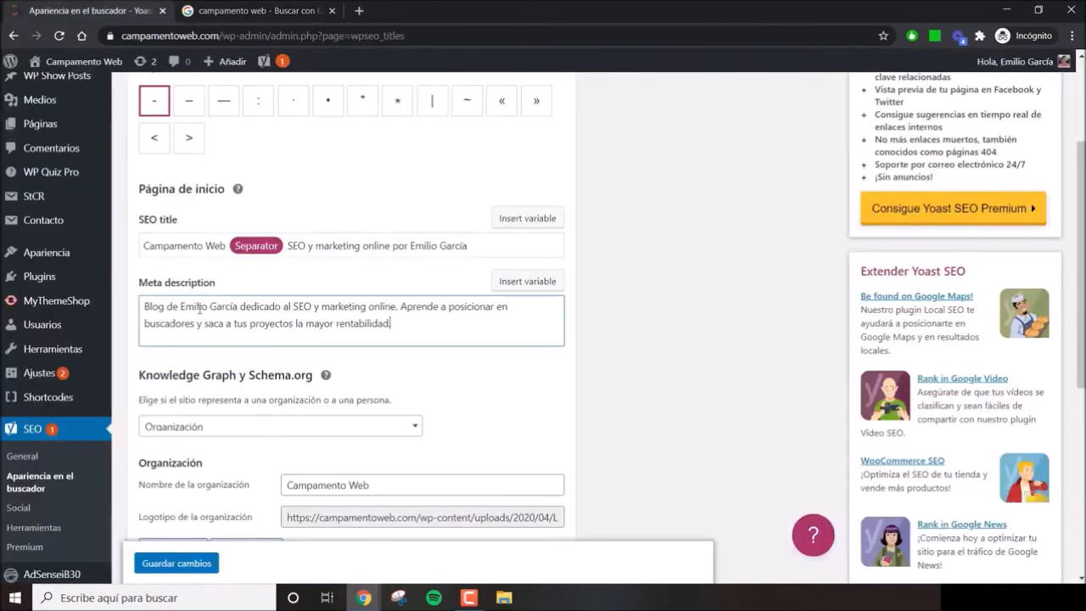
pyautogui.hotkey('ctrl', 'Tab')
pyautogui.moveTo(136, 214); pyautogui.dragTo(232, 245)
pyautogui.hotkey('ctrl', 'Tab')
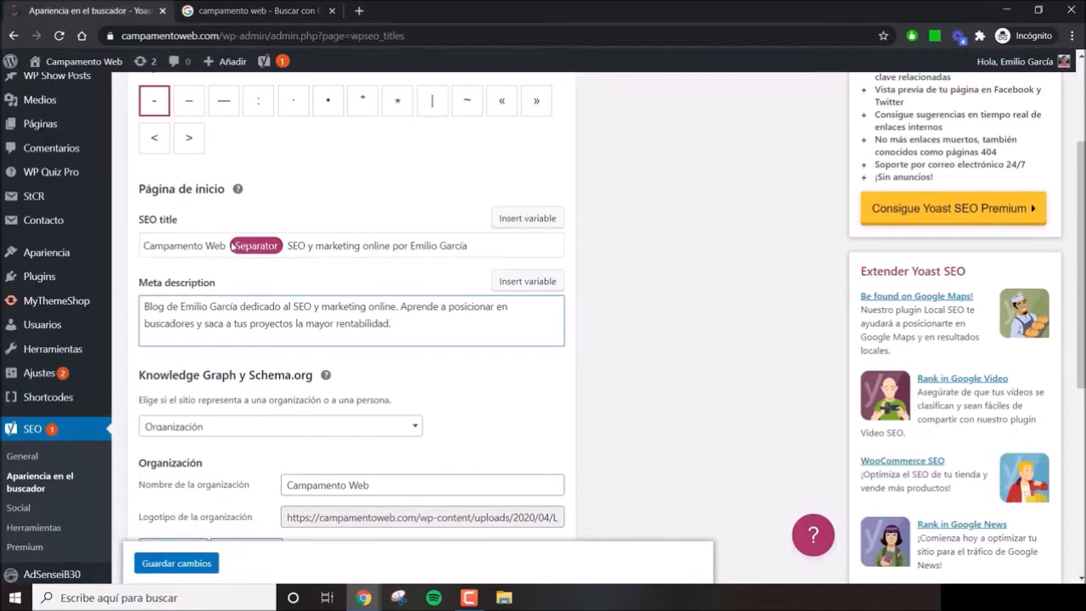
pyautogui.moveTo(227, 245); pyautogui.dragTo(137, 243)
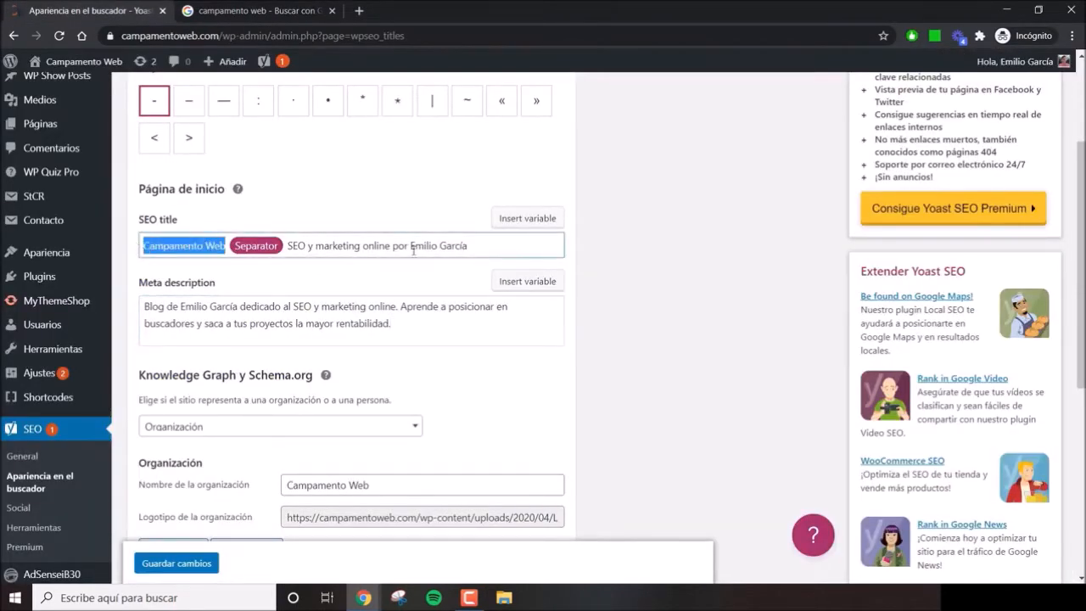
pyautogui.hotkey('ctrl', 'Tab')
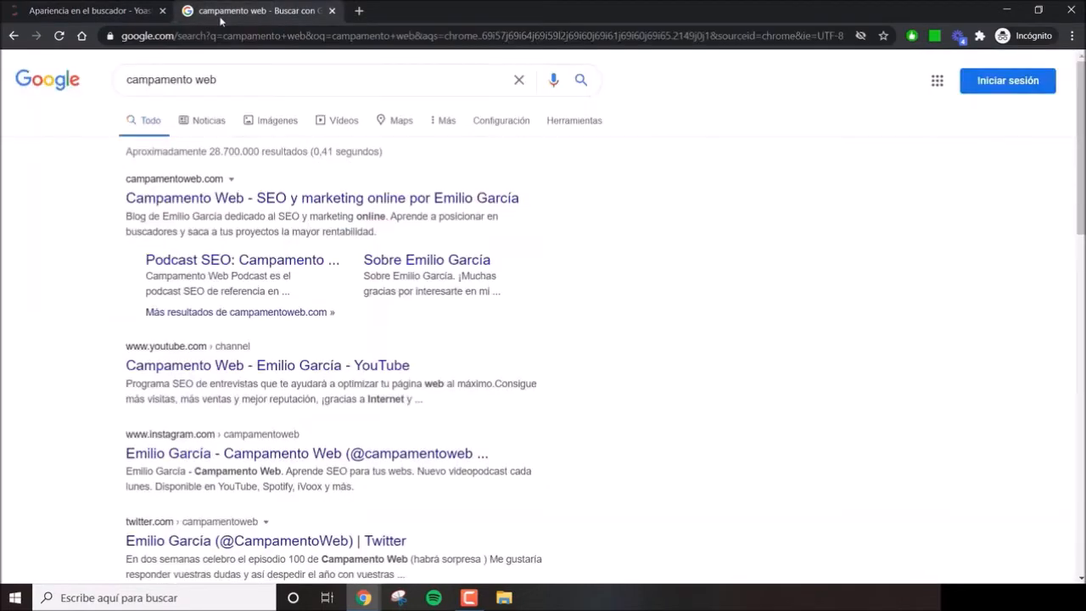
pyautogui.click(249, 198)
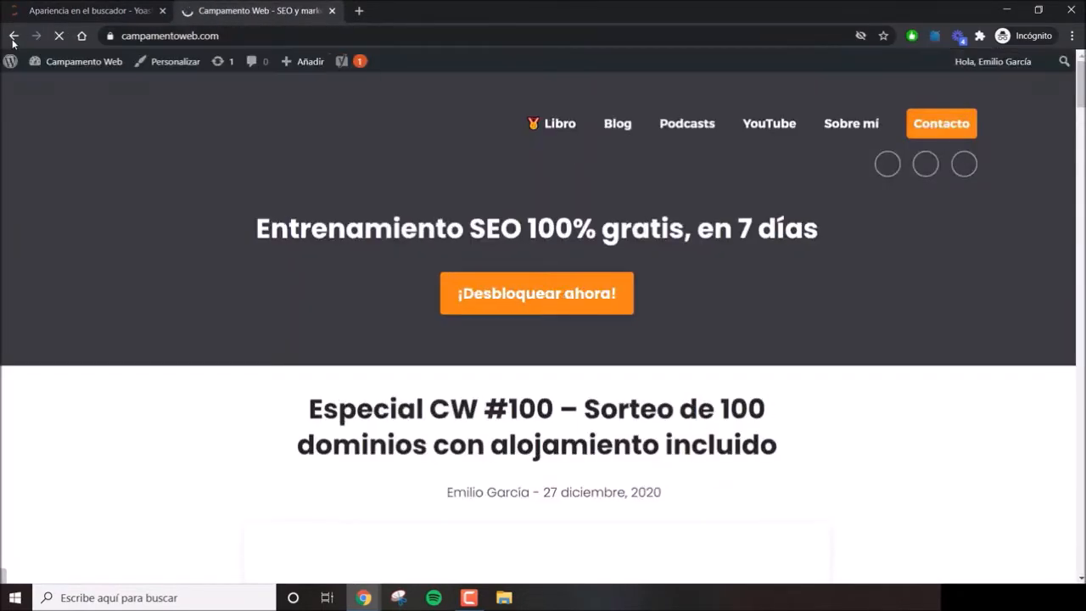
pyautogui.click(13, 38)
pyautogui.hotkey('ctrl', 'Tab')
pyautogui.moveTo(289, 245); pyautogui.dragTo(499, 246)
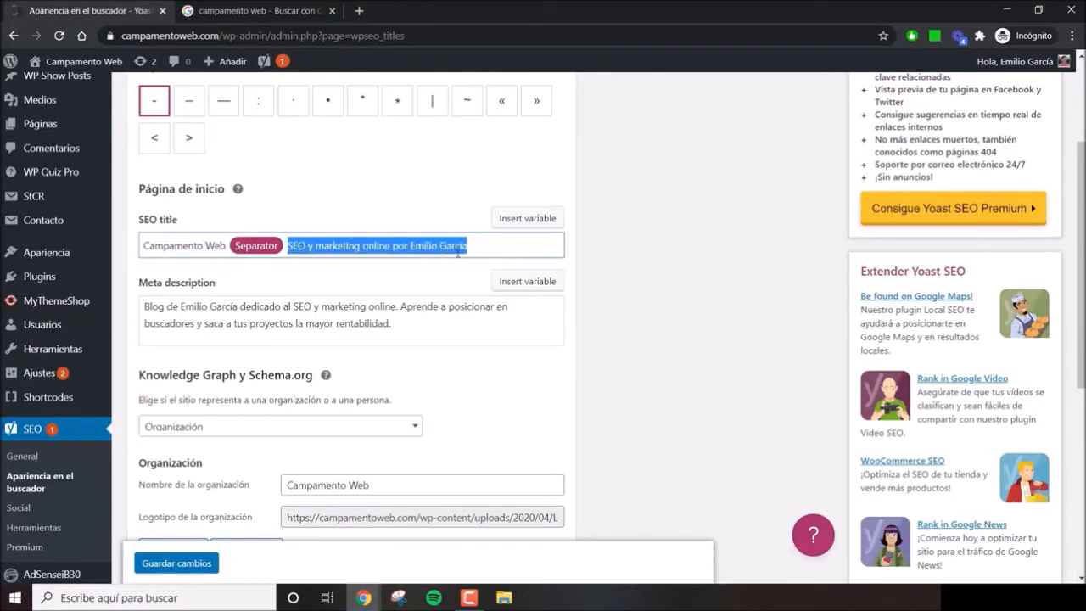
pyautogui.click(485, 252)
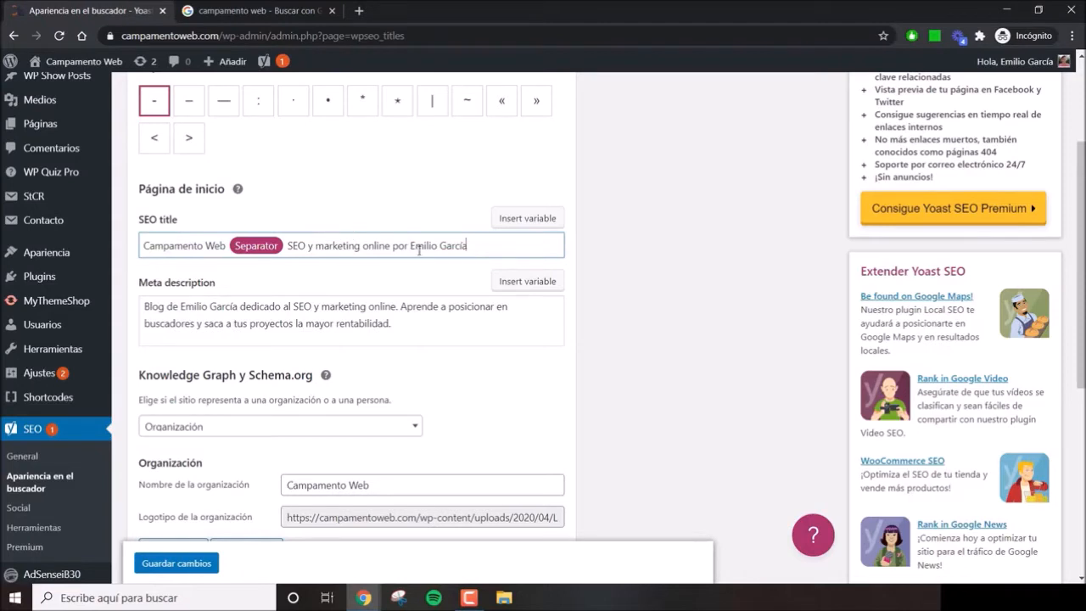
# Examine the Separator variable in the homepage SEO title against the available title separators and the Google result's title
pyautogui.doubleClick(241, 248)
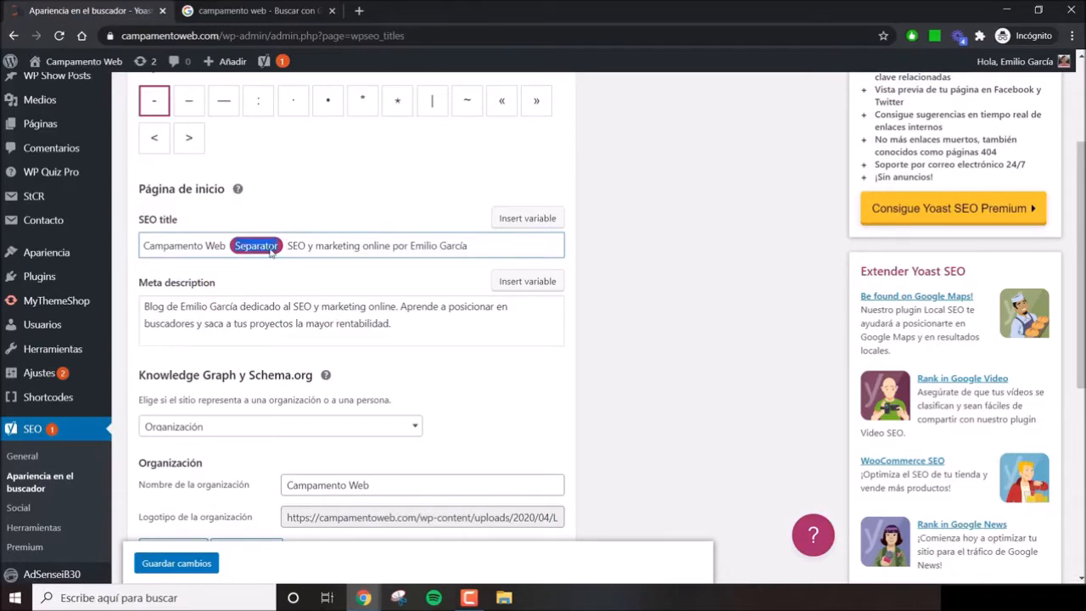
pyautogui.scroll(1, 270, 252)
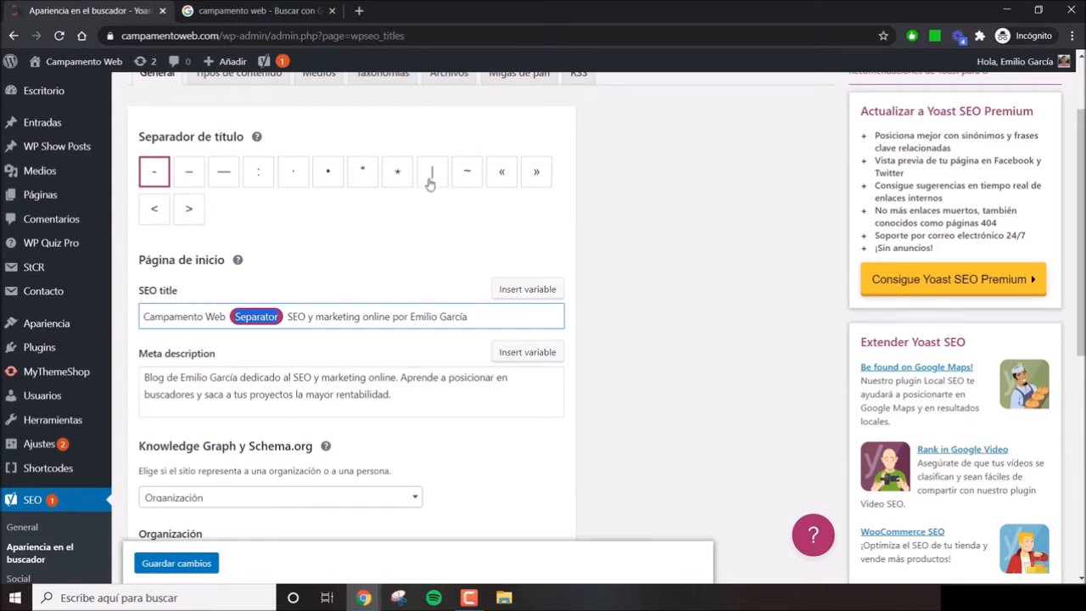
pyautogui.click(306, 10)
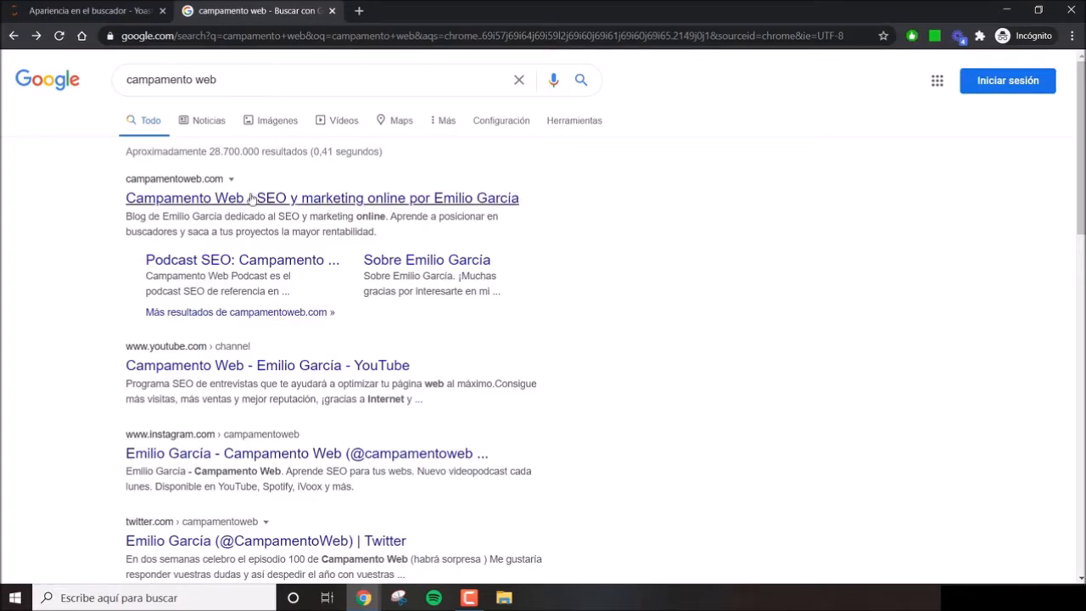
pyautogui.click(150, 11)
# Try adding a Separator variable after the homepage SEO title text, and remove it again
pyautogui.click(319, 317)
pyautogui.click(525, 325)
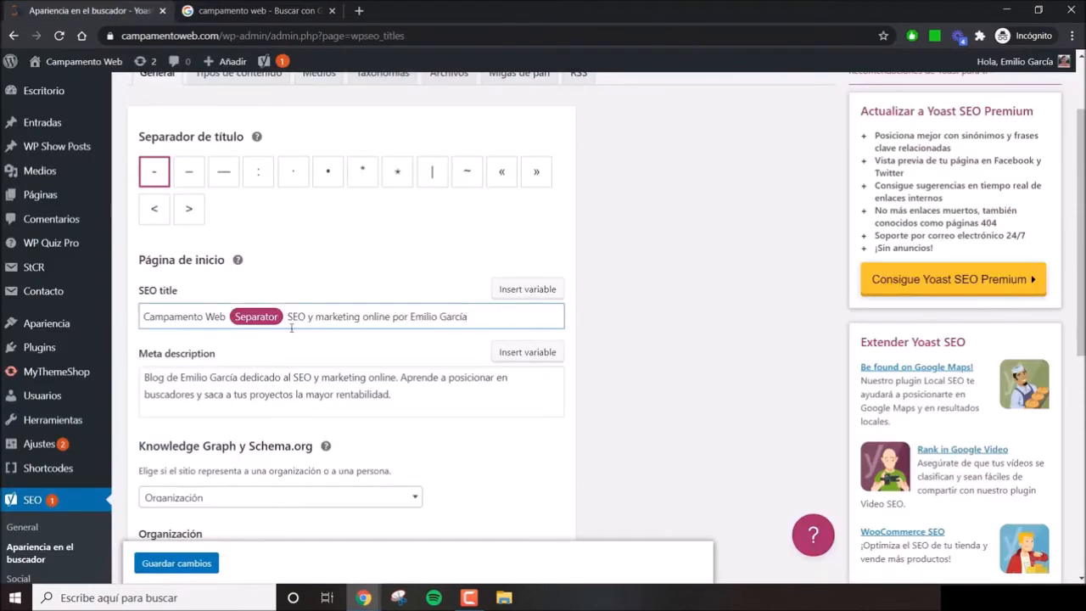
pyautogui.write('%')
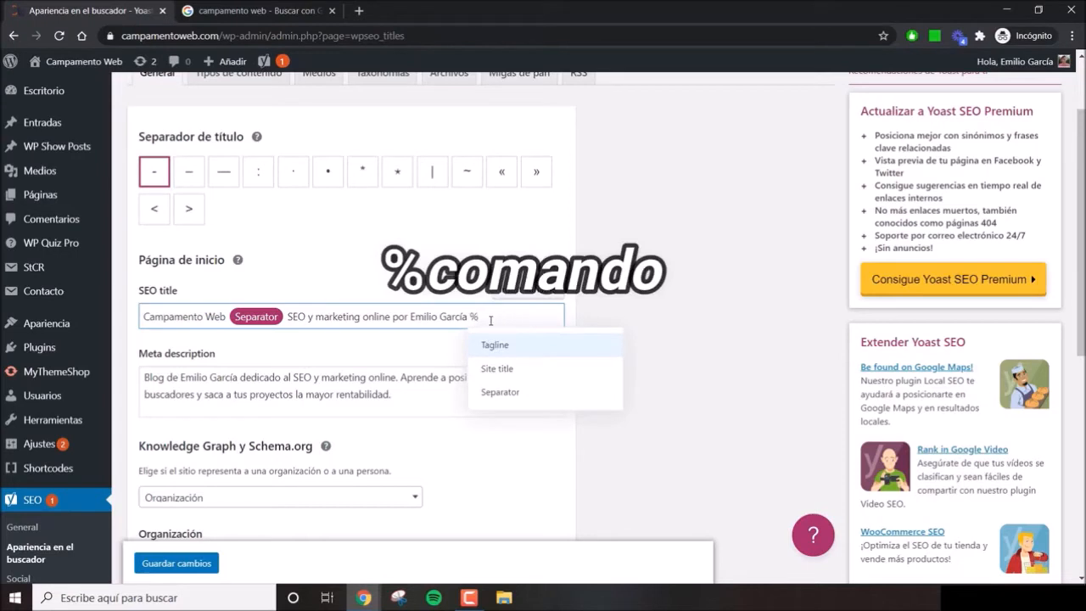
pyautogui.click(509, 402)
pyautogui.press('BackSpace')
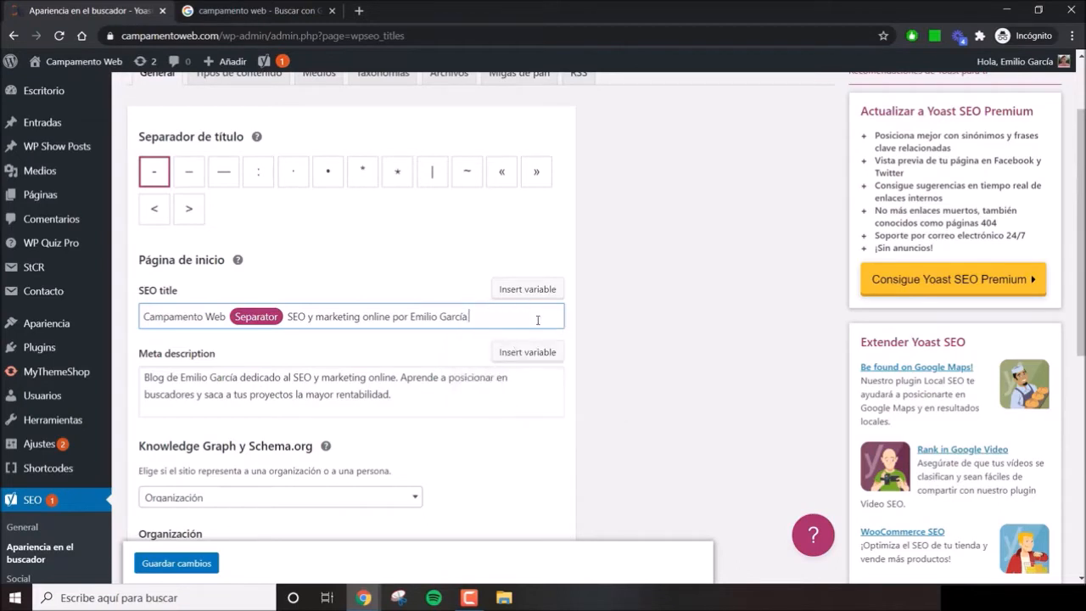
# Replace the text "Campamento Web" in the homepage SEO title with the Site title variable
pyautogui.scroll(1, 537, 320)
pyautogui.moveTo(225, 349); pyautogui.dragTo(146, 349)
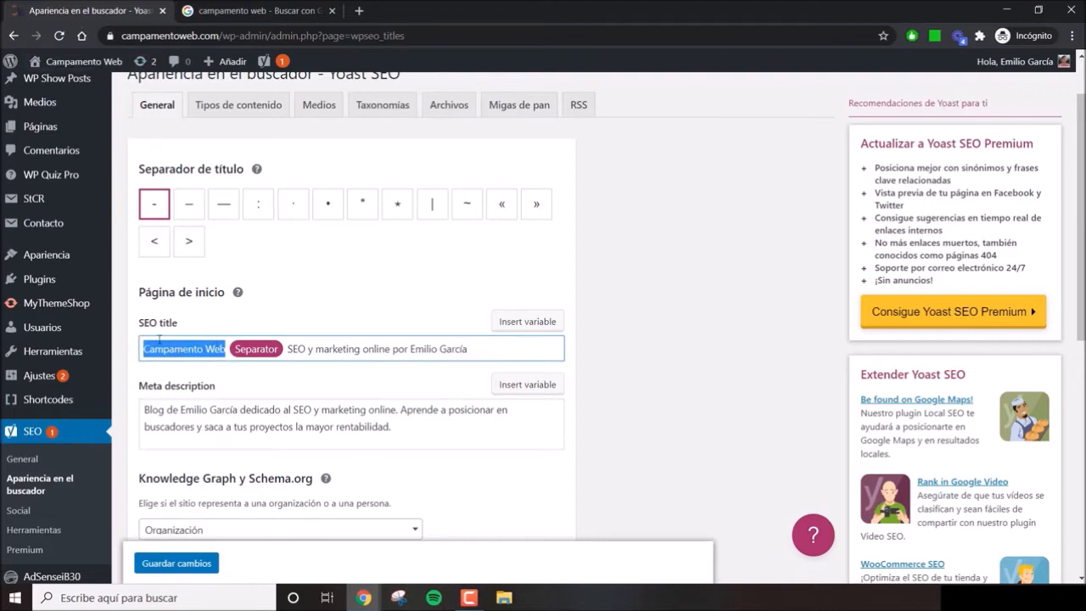
pyautogui.press('BackSpace')
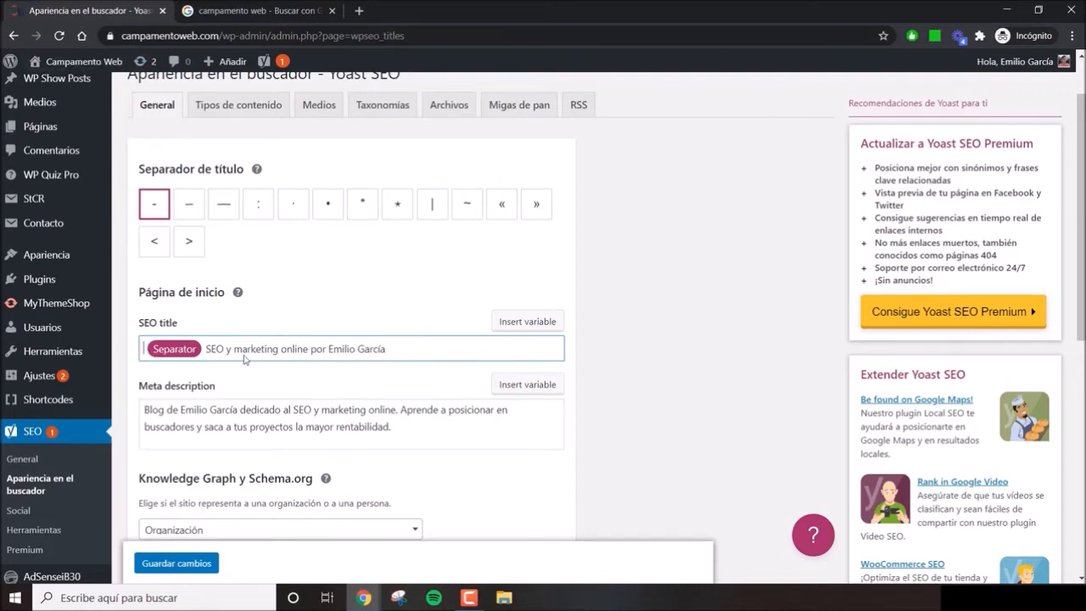
pyautogui.write('%site')
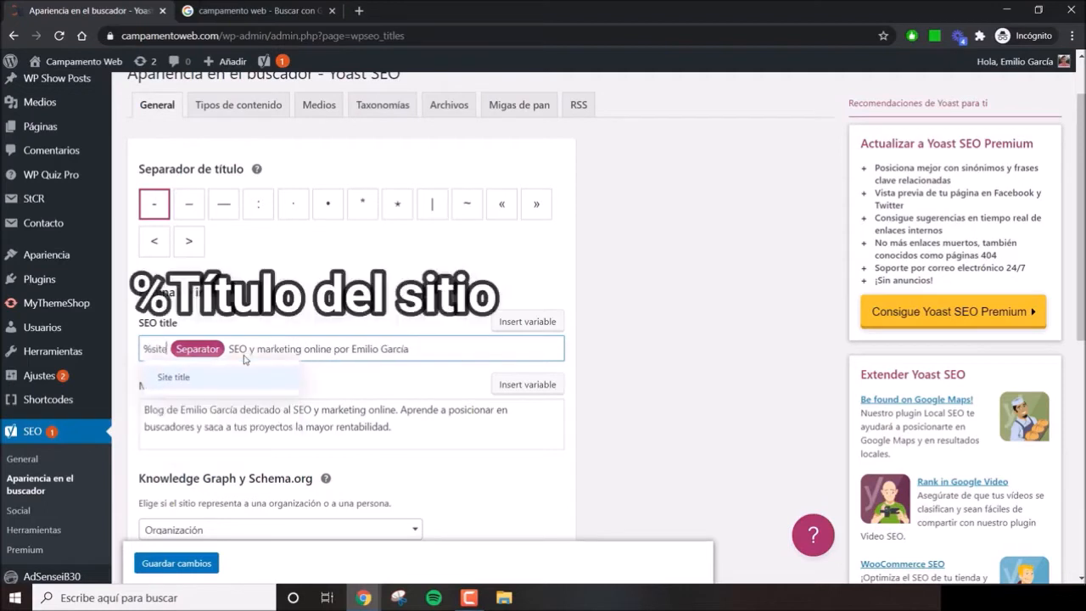
pyautogui.click(173, 376)
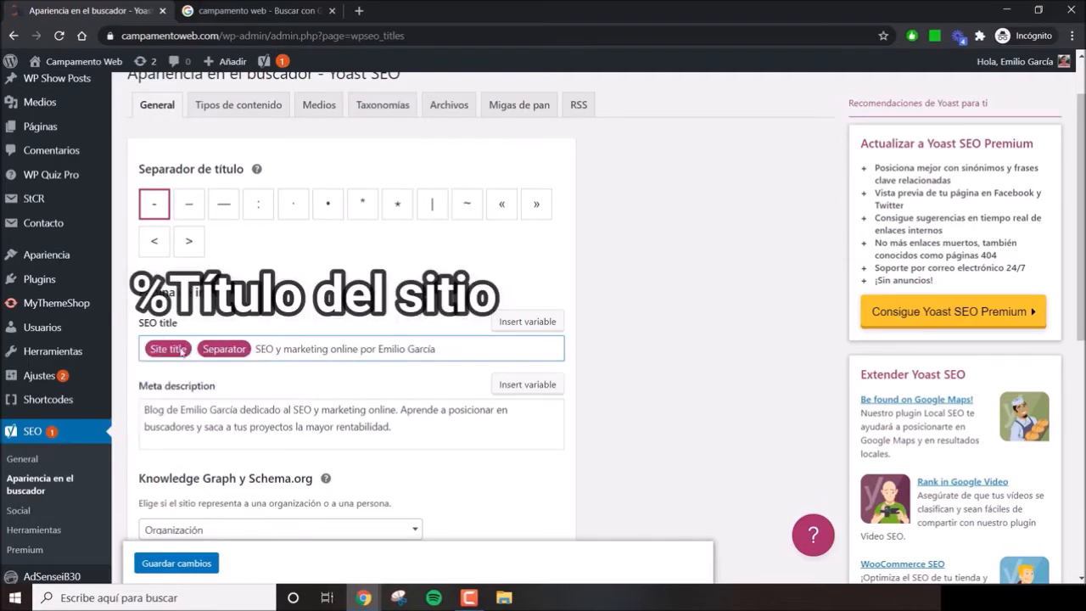
pyautogui.moveTo(184, 353); pyautogui.dragTo(157, 355)
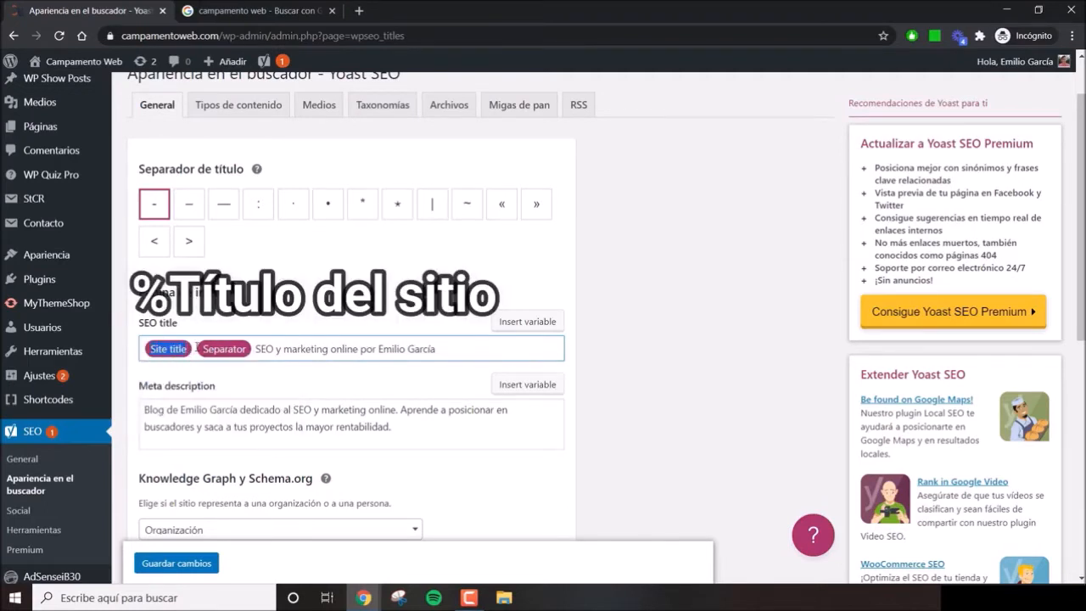
# Check the Google listing's title against the homepage SEO title, and review the homepage meta description text
pyautogui.click(254, 10)
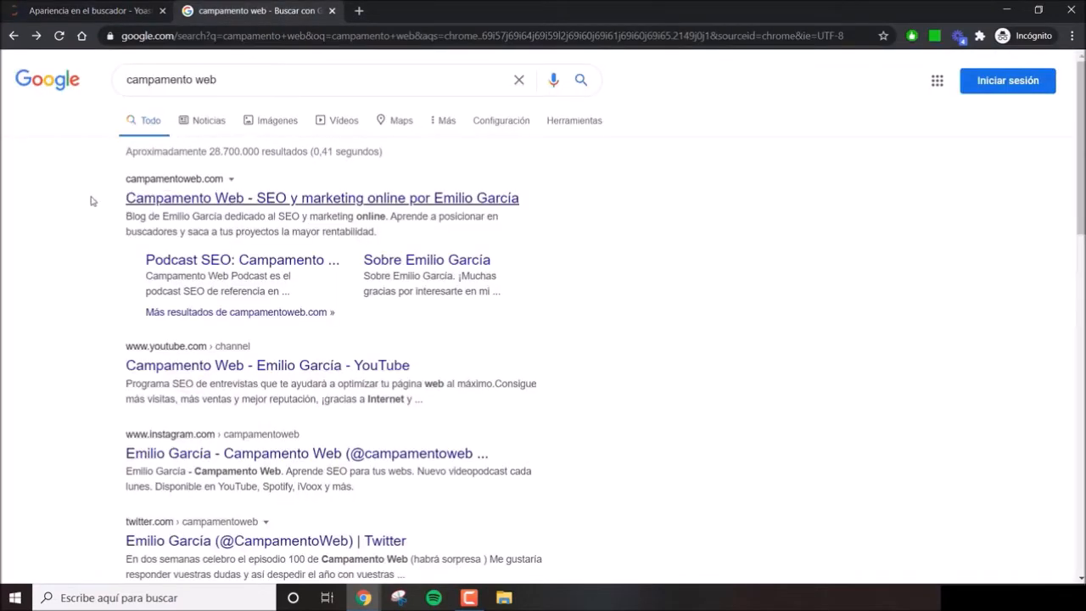
pyautogui.click(107, 4)
pyautogui.moveTo(254, 349)
pyautogui.mouseDown()
pyautogui.moveTo(455, 343)
pyautogui.moveTo(253, 348)
pyautogui.mouseUp()
pyautogui.click(445, 426)
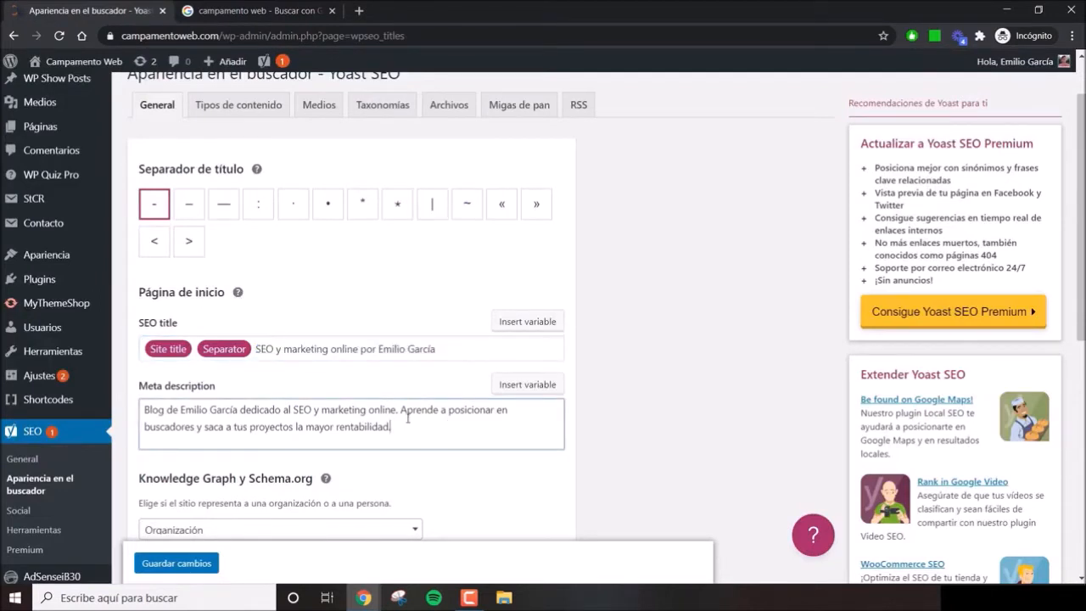
pyautogui.scroll(-1, 408, 418)
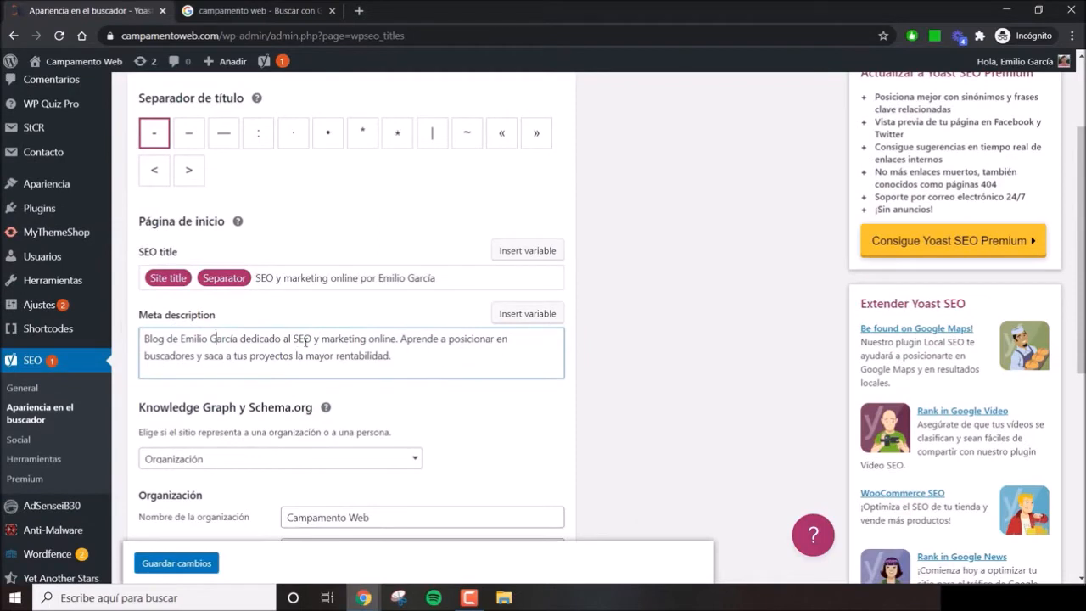
pyautogui.hotkey('ctrl', 'a')
pyautogui.click(454, 360)
# Review the Knowledge Graph y Schema.org section and the choices for whether the site represents an organization or a person
pyautogui.moveTo(1083, 259); pyautogui.dragTo(1084, 320)
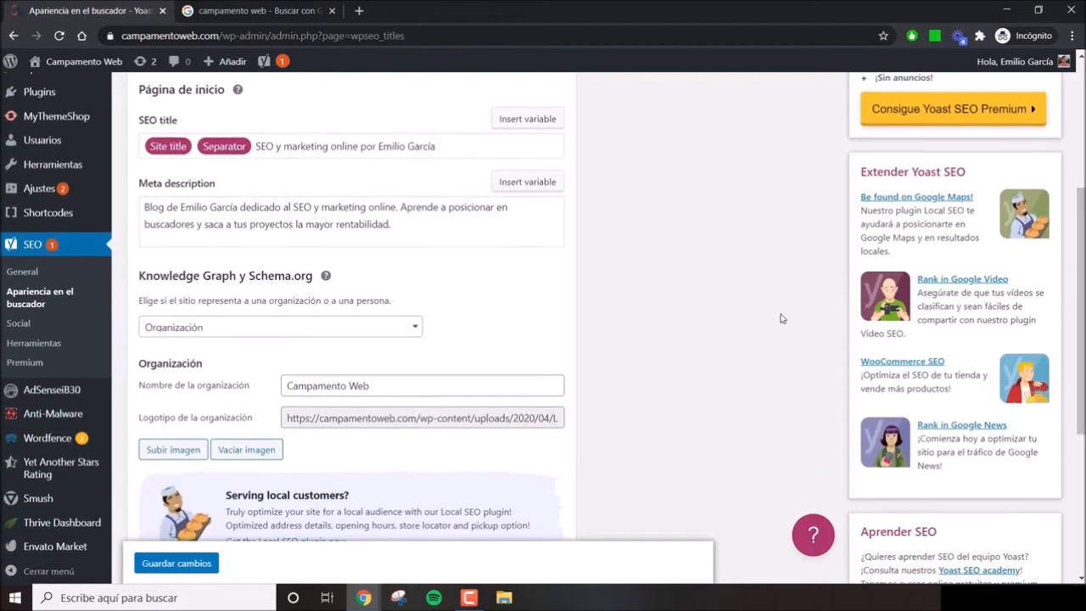
pyautogui.moveTo(138, 275); pyautogui.dragTo(311, 275)
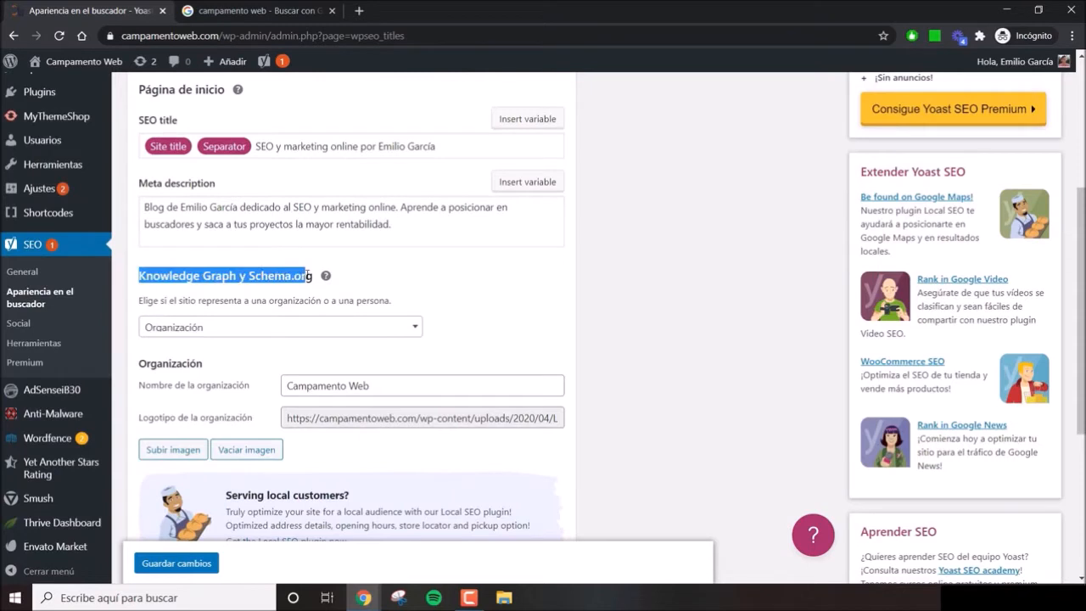
pyautogui.click(311, 275)
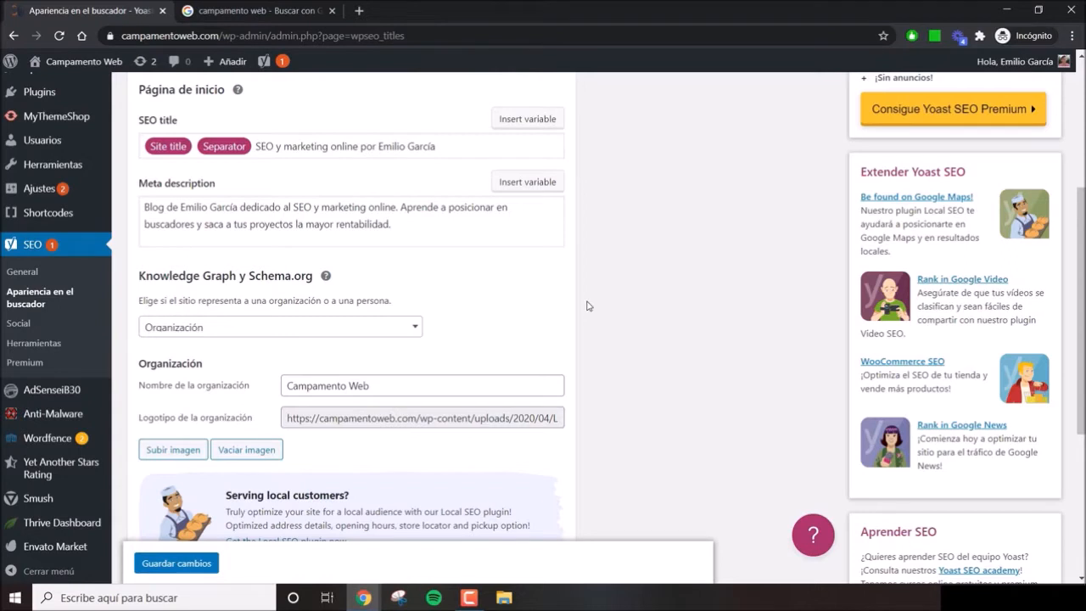
pyautogui.click(315, 327)
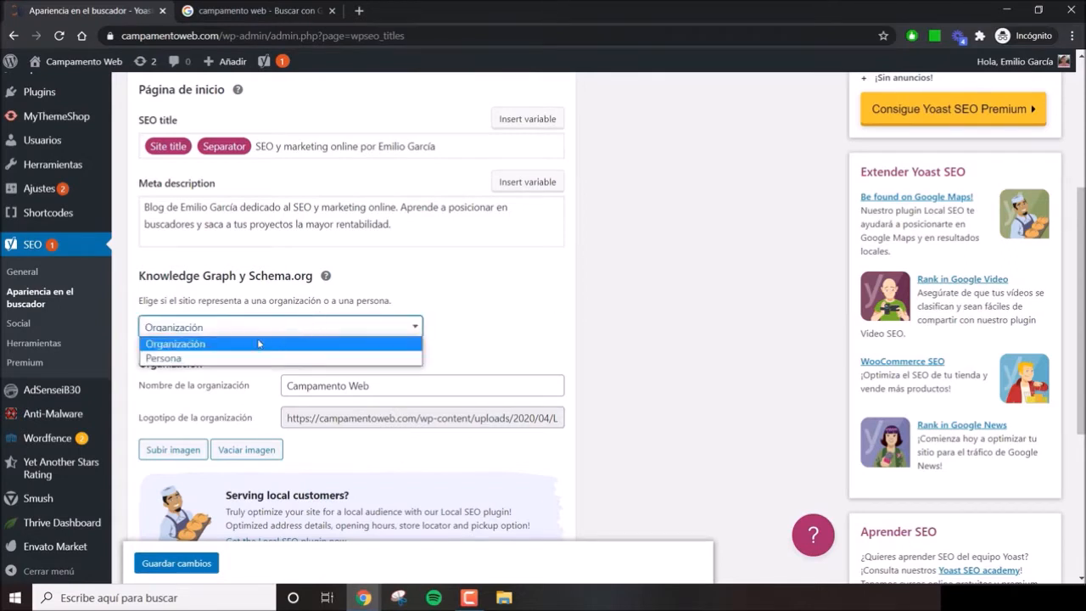
pyautogui.click(528, 326)
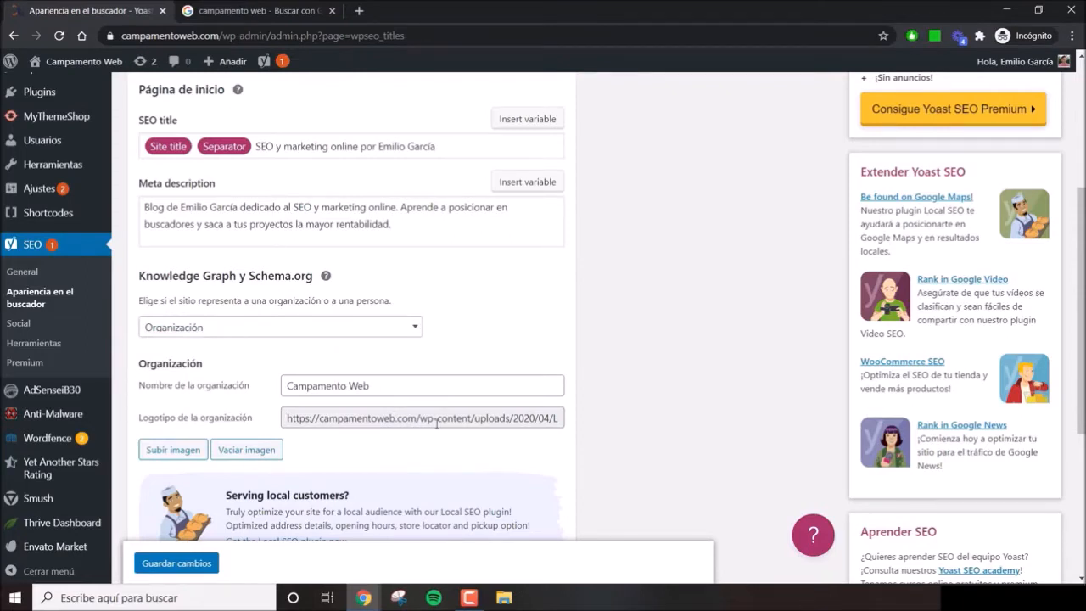
# Recheck the title separator, homepage and organization data, and save the general search appearance settings
pyautogui.scroll(3, 437, 423)
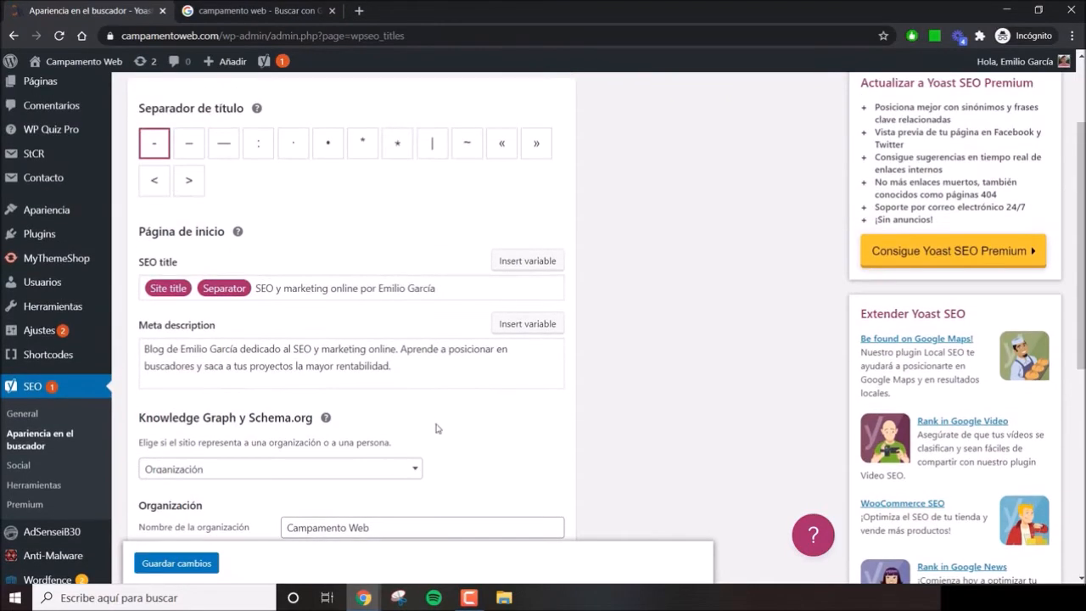
pyautogui.scroll(-3, 437, 423)
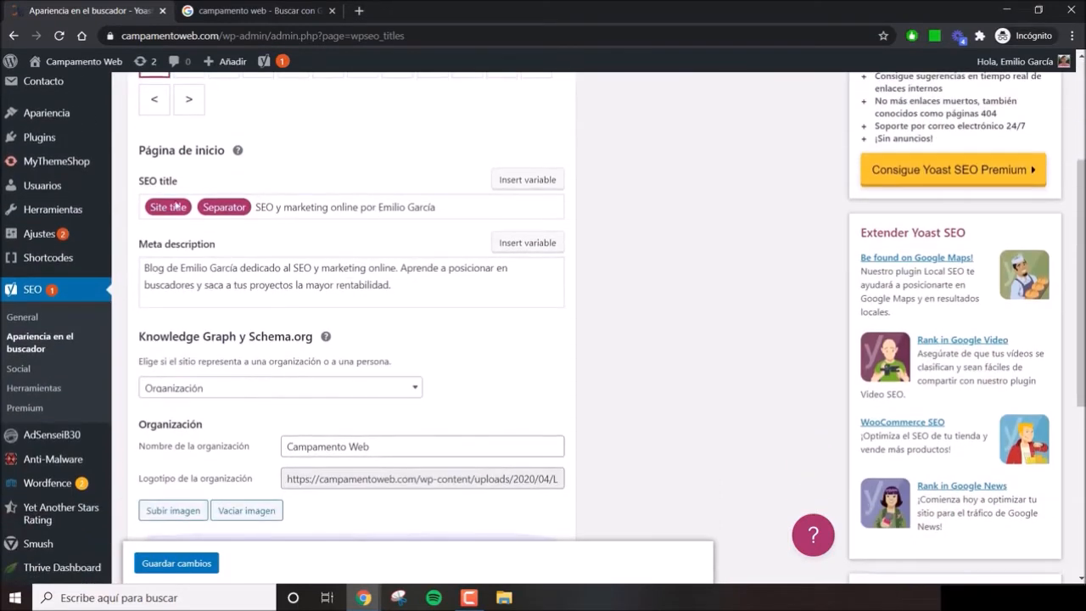
pyautogui.scroll(-2, 240, 243)
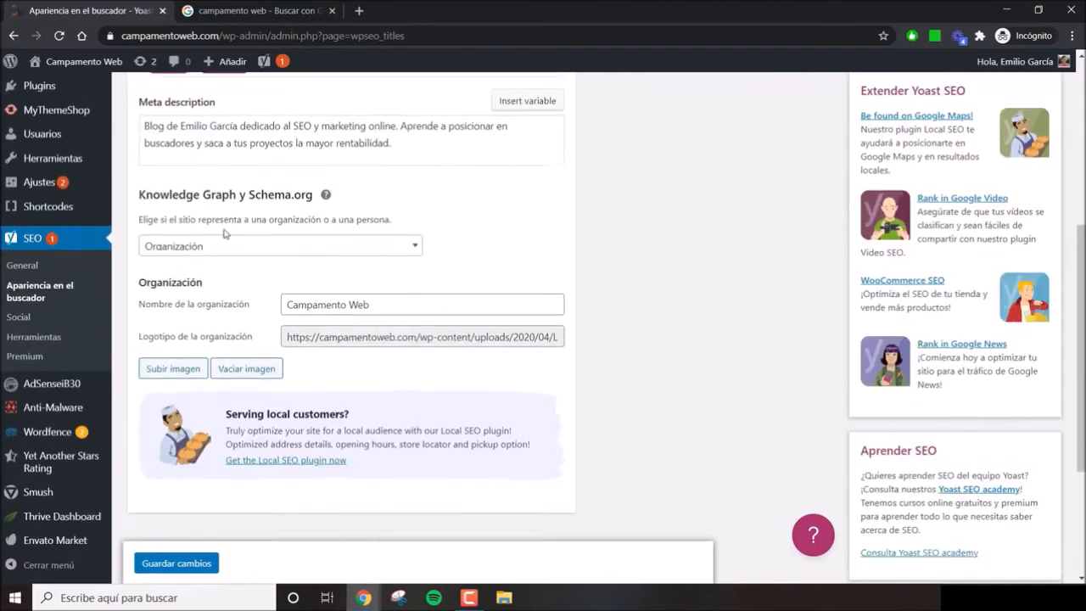
pyautogui.click(184, 564)
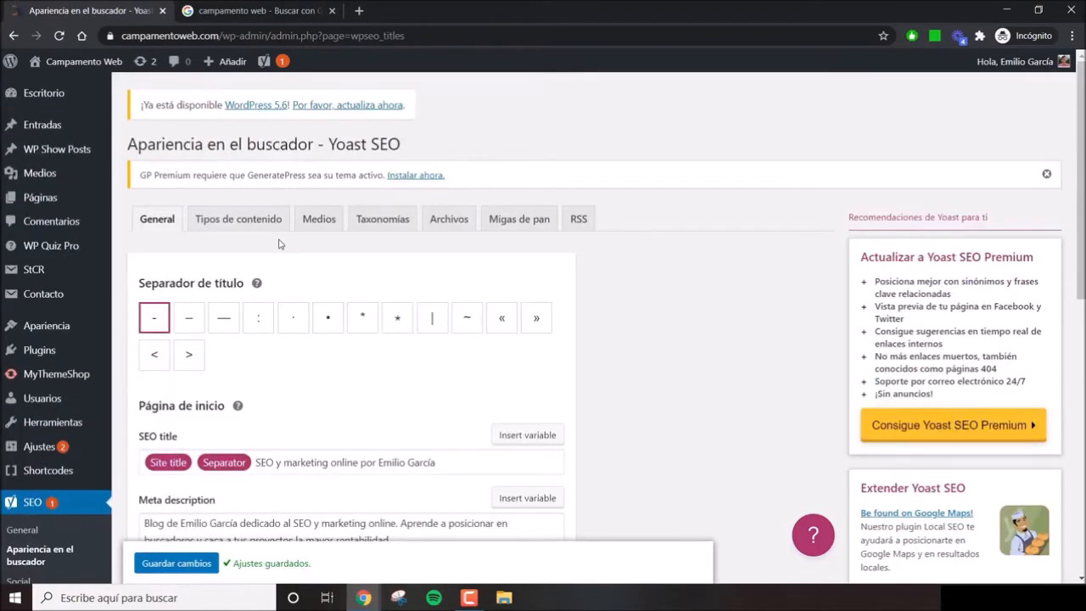
# Open the content type settings and review the search visibility, SEO settings display, SEO title and meta description options for Entradas
pyautogui.click(260, 226)
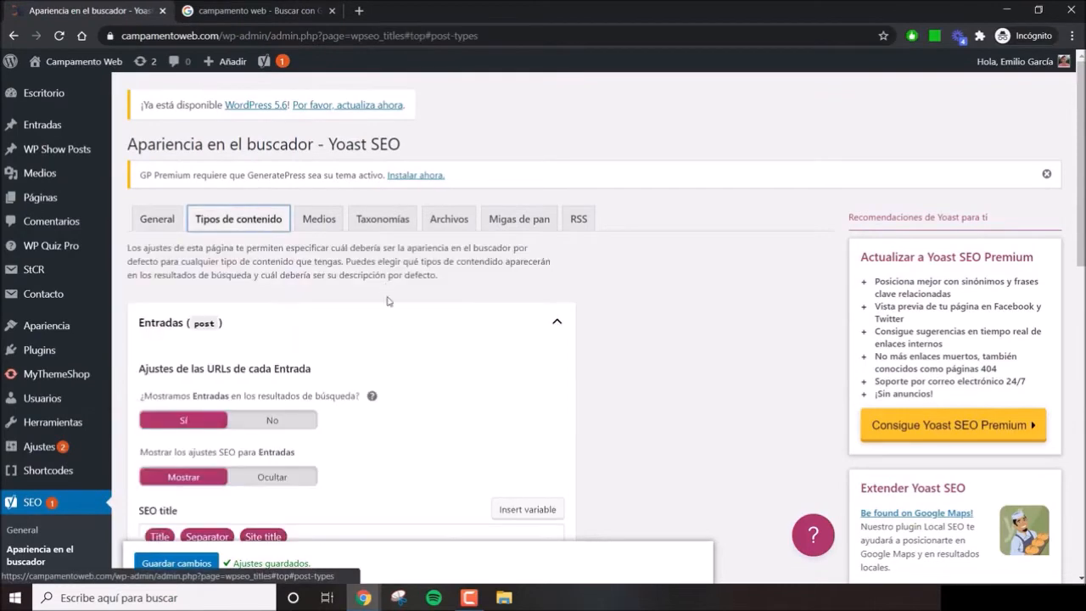
pyautogui.scroll(-3, 625, 321)
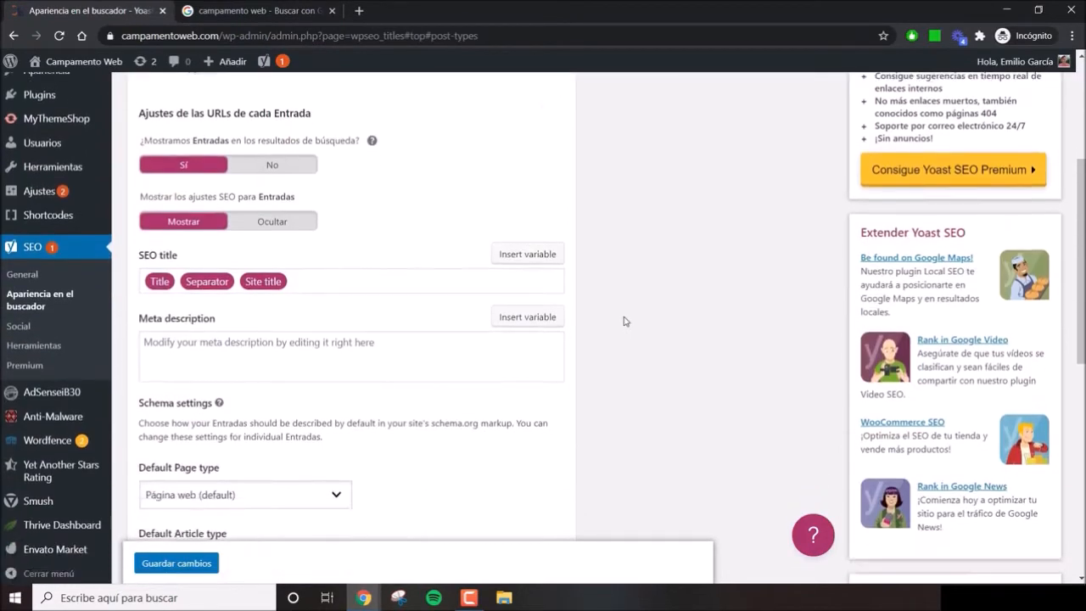
pyautogui.scroll(-3, 625, 321)
pyautogui.scroll(4, 625, 321)
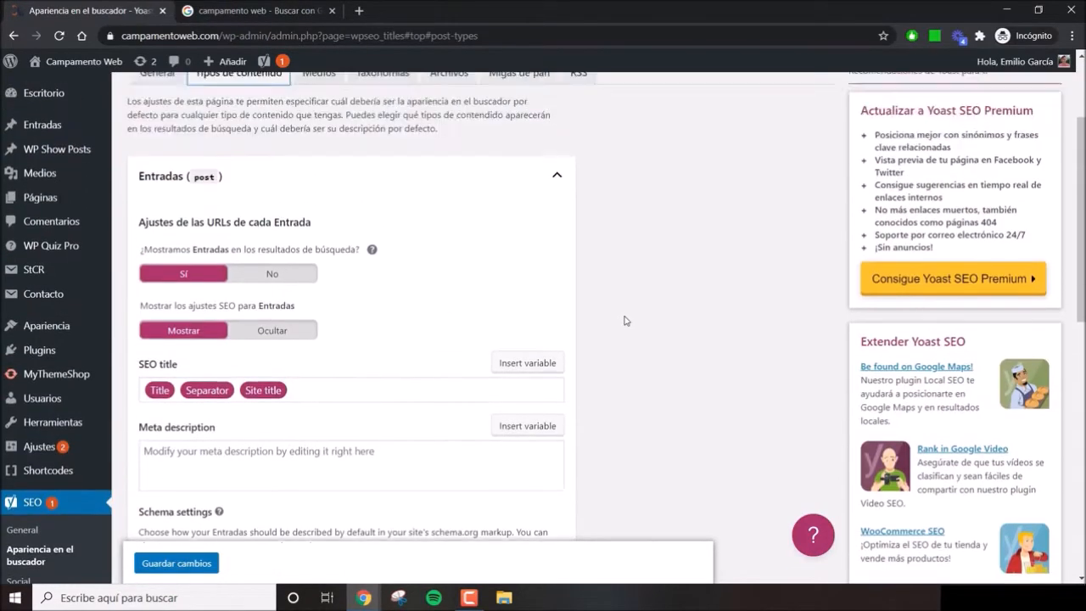
pyautogui.scroll(2, 626, 321)
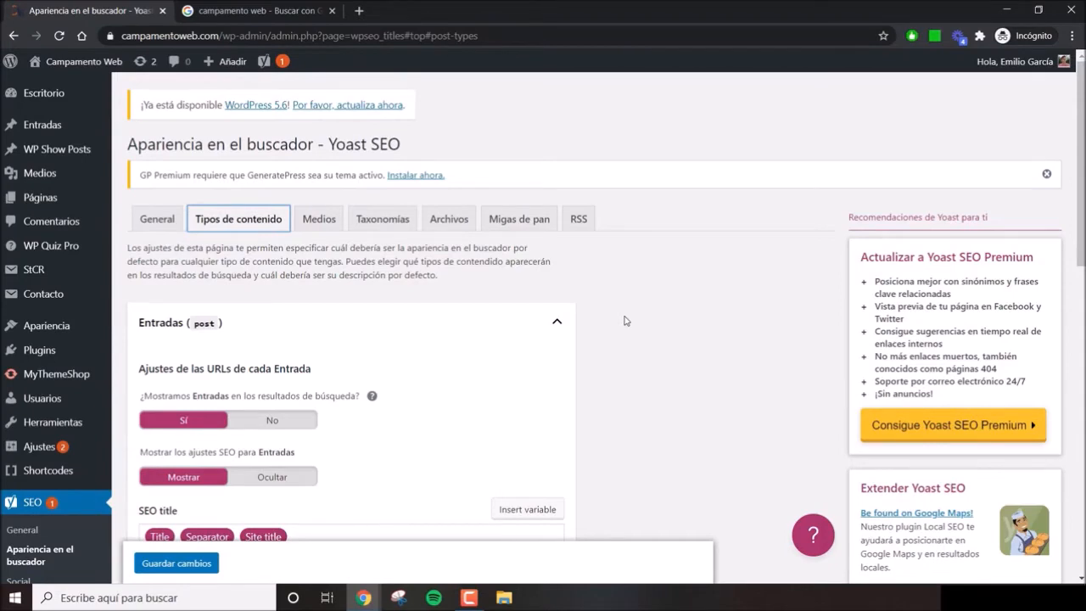
pyautogui.scroll(-3, 625, 321)
pyautogui.scroll(1, 593, 223)
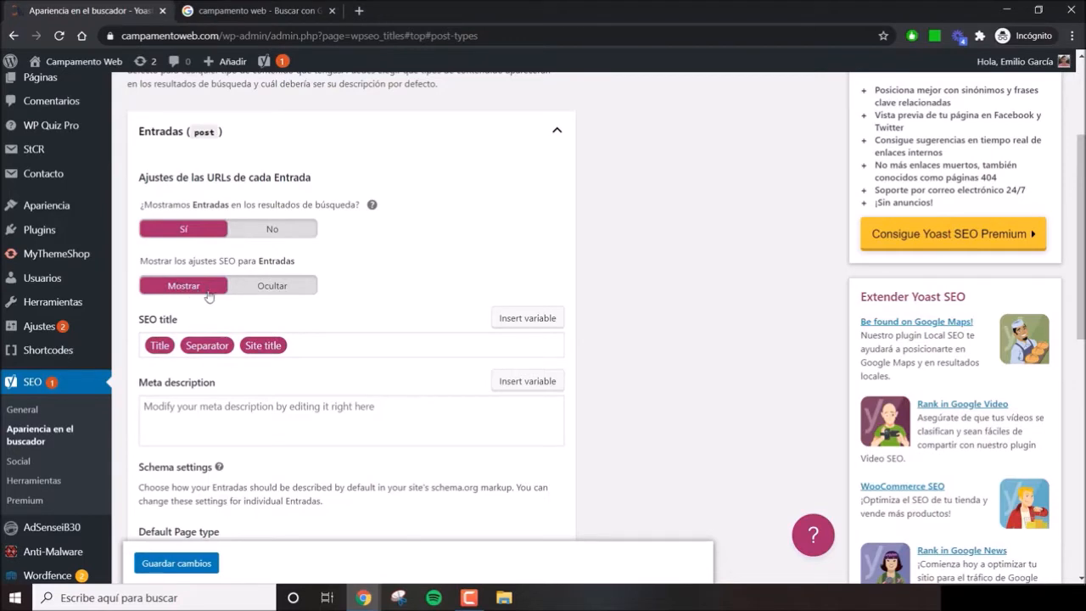
pyautogui.scroll(-1, 1081, 238)
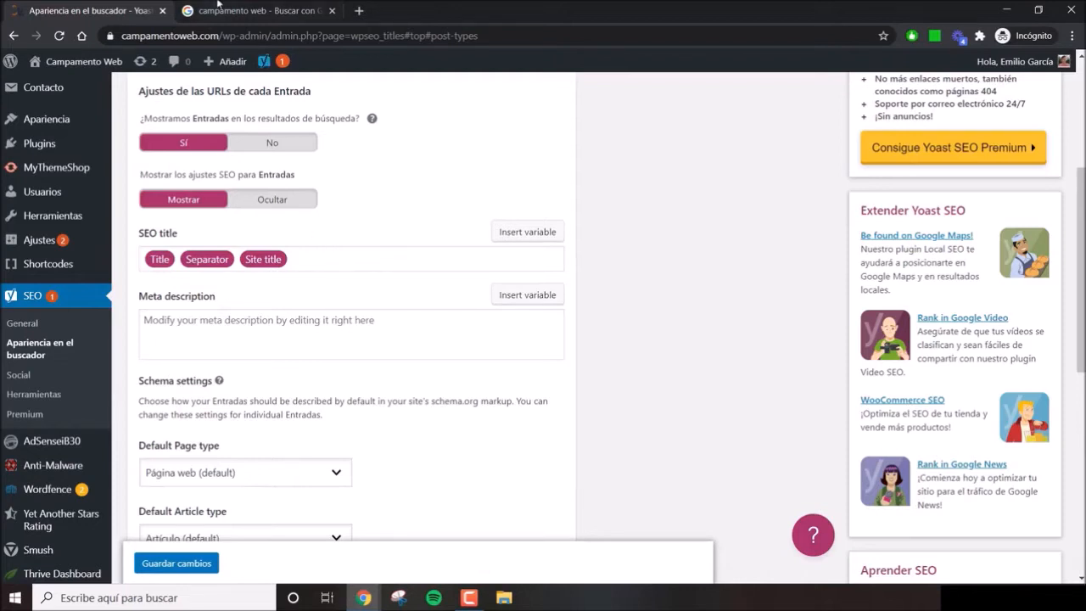
# Switch to the Google results for the article's URL and compare its listing title with the Title variable in the Entradas SEO title
pyautogui.click(259, 10)
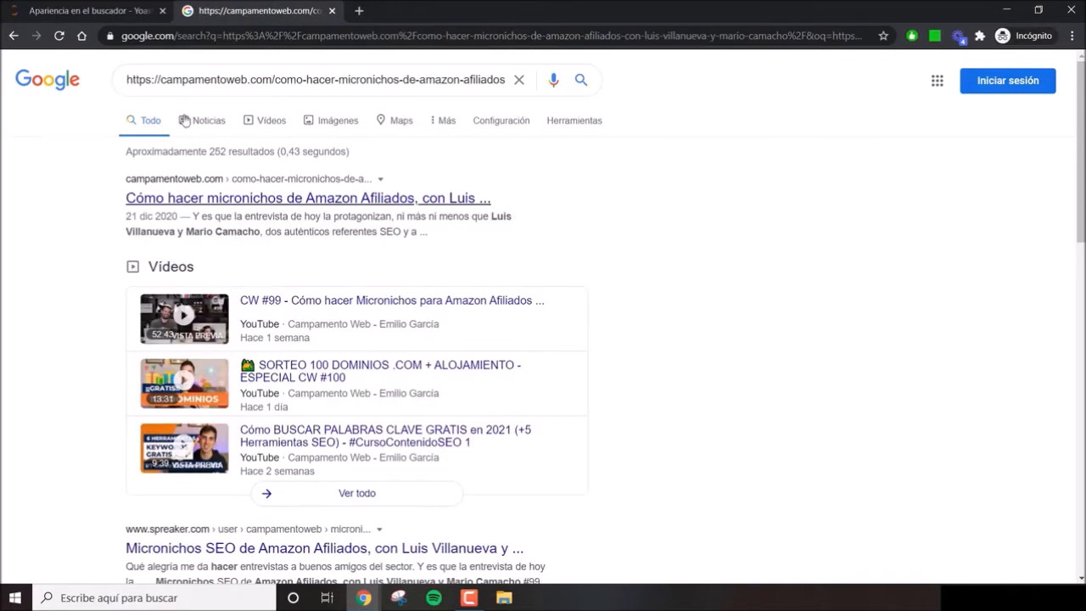
pyautogui.moveTo(127, 79); pyautogui.dragTo(554, 84)
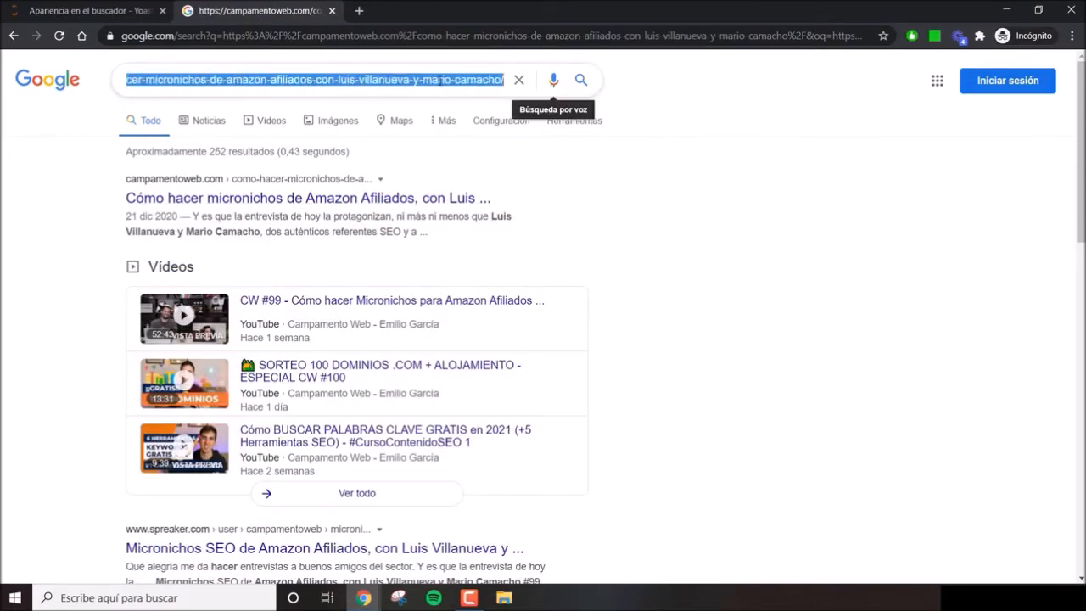
pyautogui.click(438, 81)
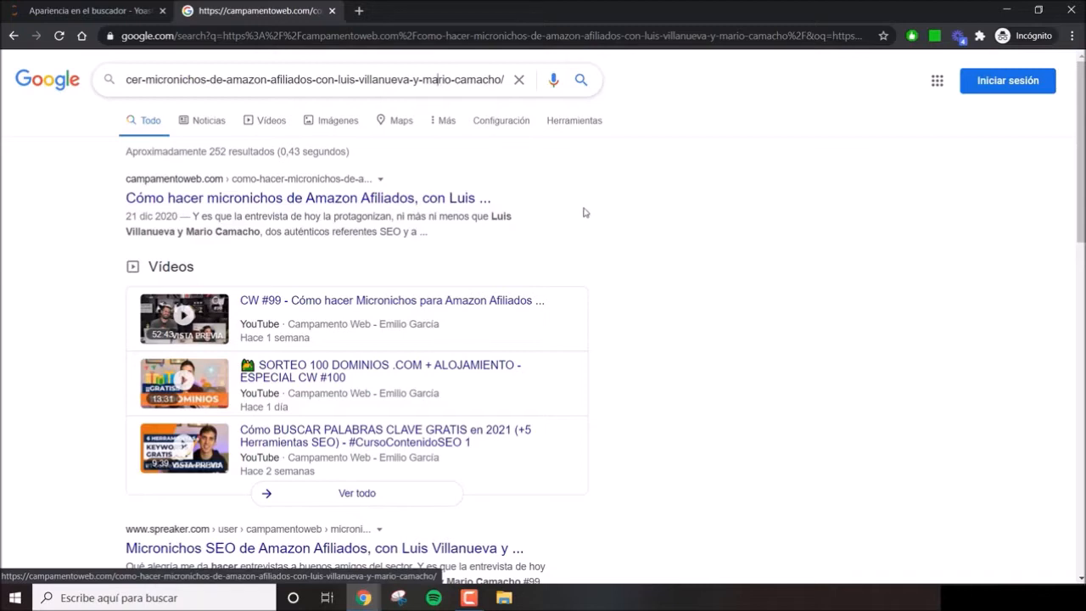
pyautogui.click(82, 4)
pyautogui.click(318, 254)
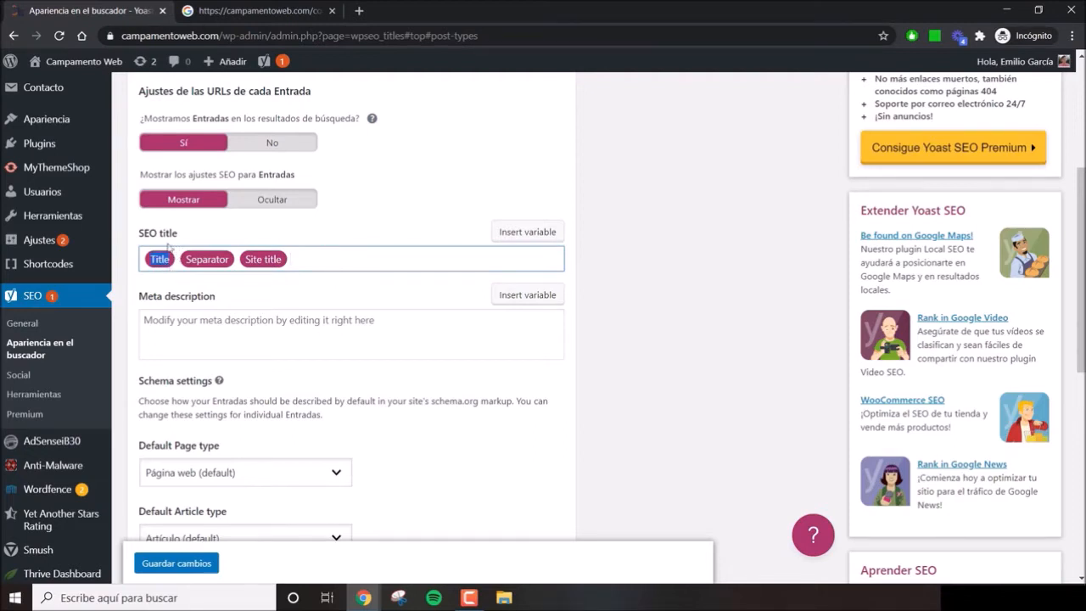
pyautogui.click(229, 10)
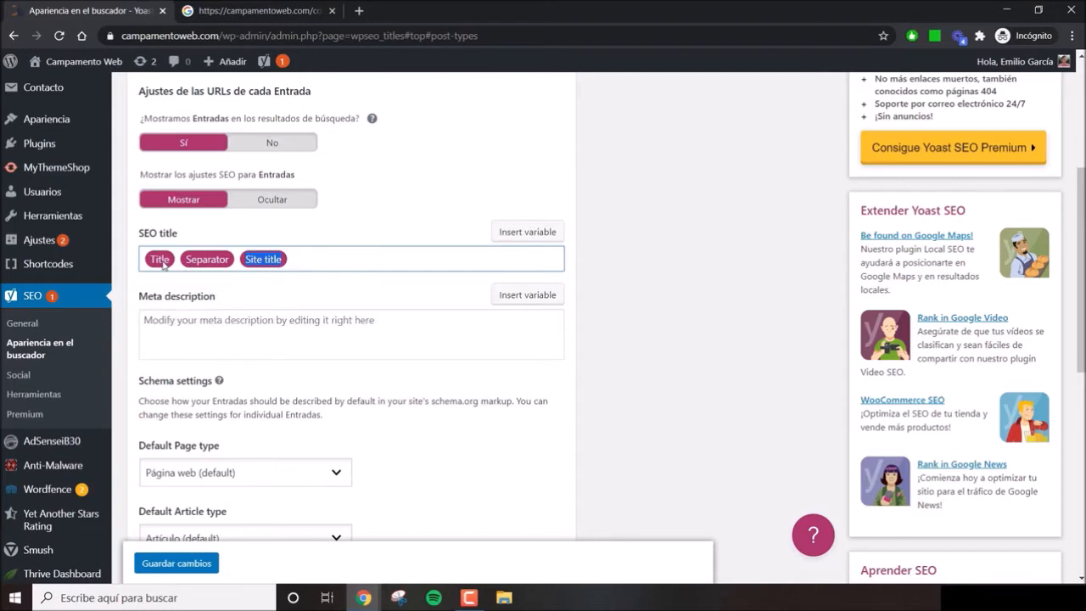
pyautogui.click(288, 10)
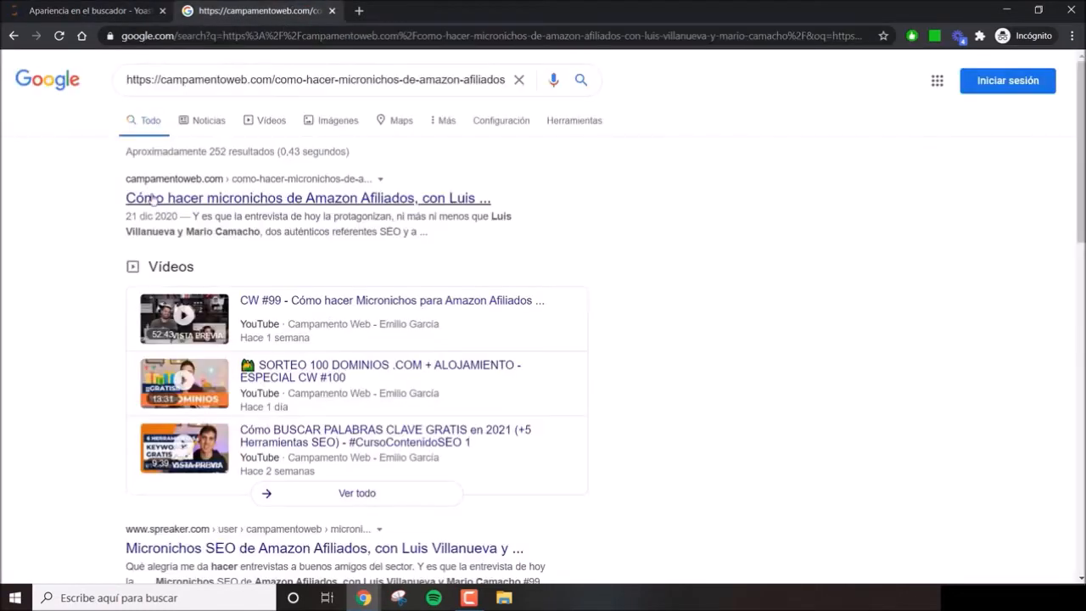
pyautogui.click(156, 11)
# Check the Separator and Site title variables of the Entradas SEO title against the listing titles in Google
pyautogui.click(205, 258)
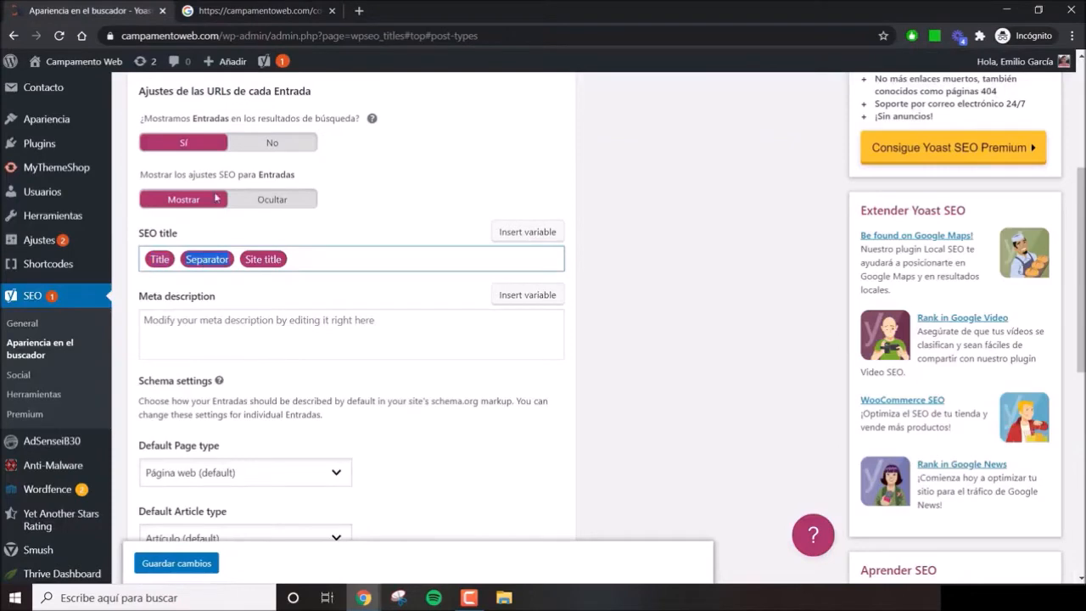
pyautogui.click(263, 7)
pyautogui.scroll(-3, 441, 310)
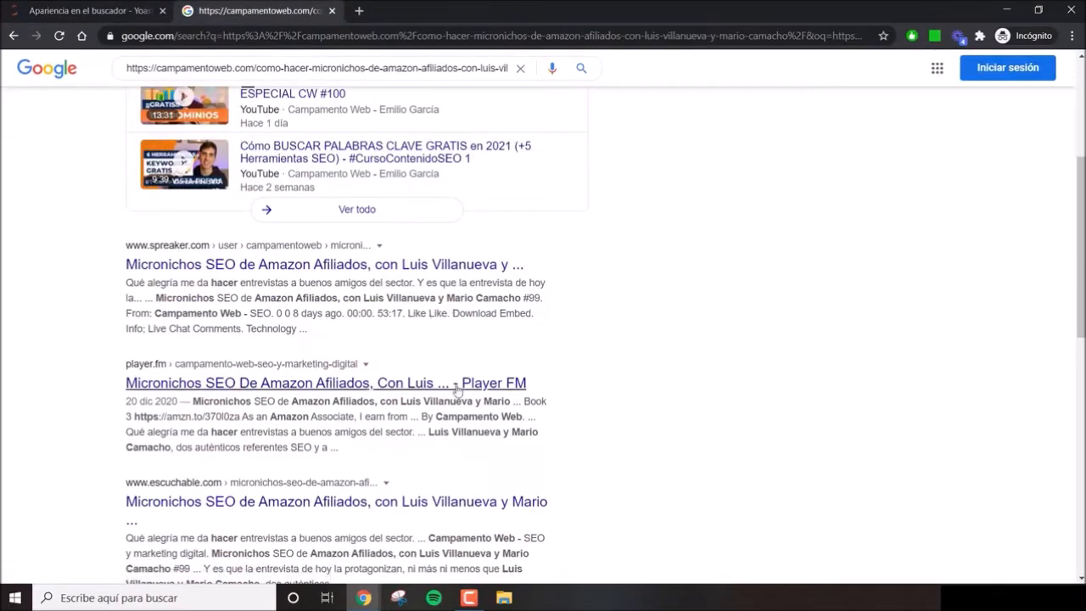
pyautogui.scroll(2, 424, 331)
pyautogui.click(136, 11)
pyautogui.click(273, 265)
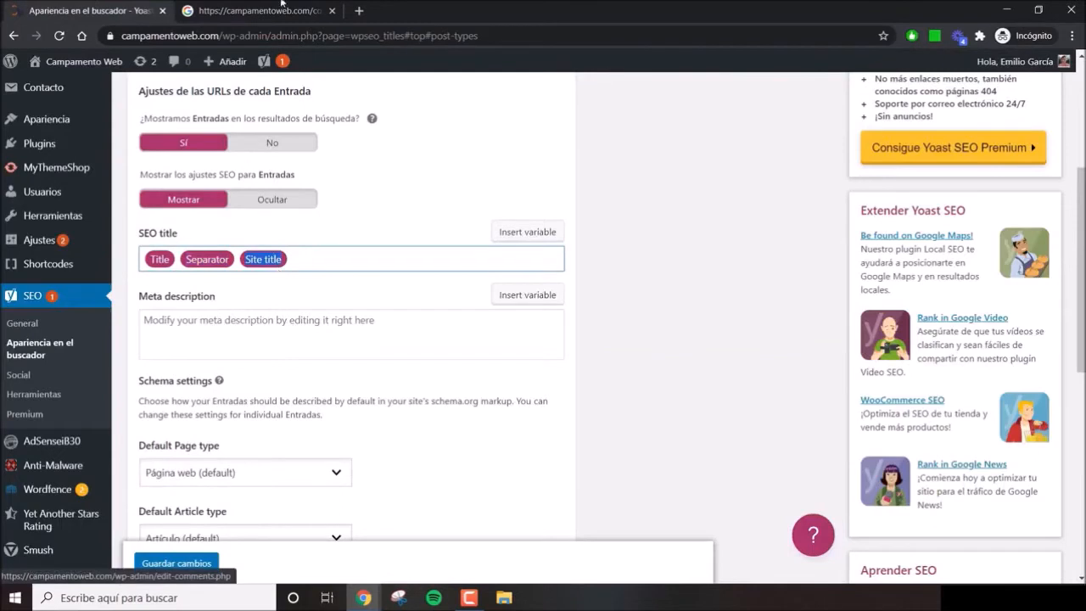
pyautogui.hotkey('ctrl', 'Tab')
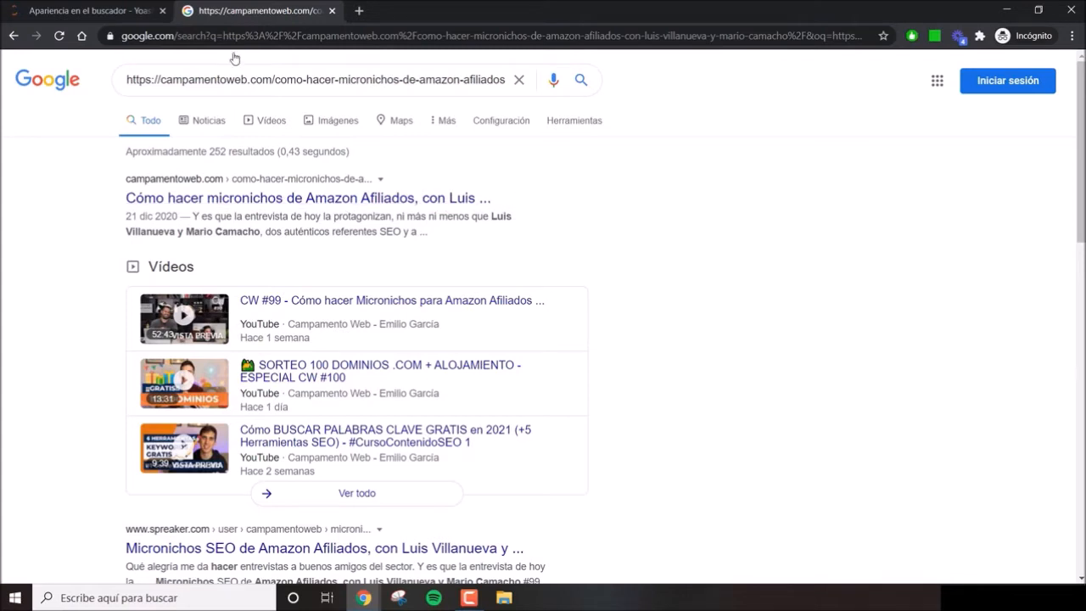
pyautogui.hotkey('ctrl', 'Tab')
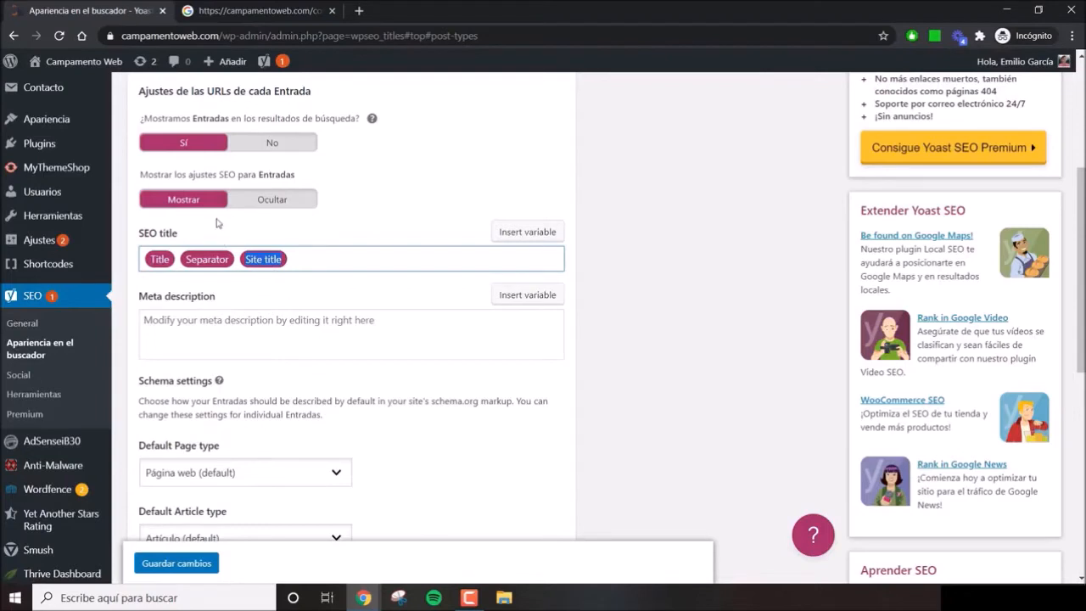
# Compare the Entradas meta description field with the description text under the article's Google listing
pyautogui.click(358, 261)
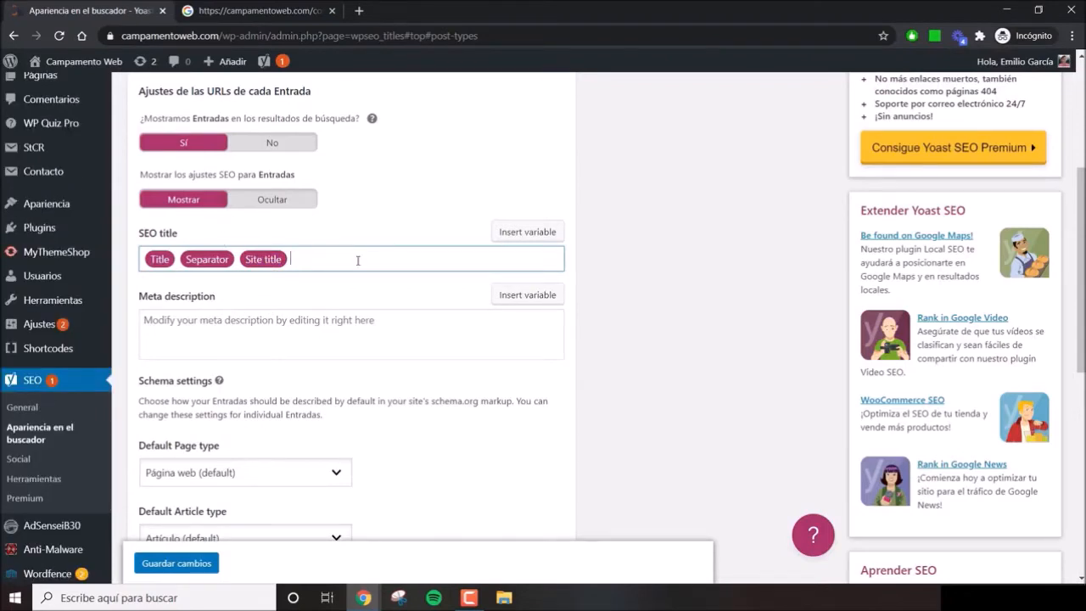
pyautogui.click(365, 318)
pyautogui.scroll(-1, 369, 280)
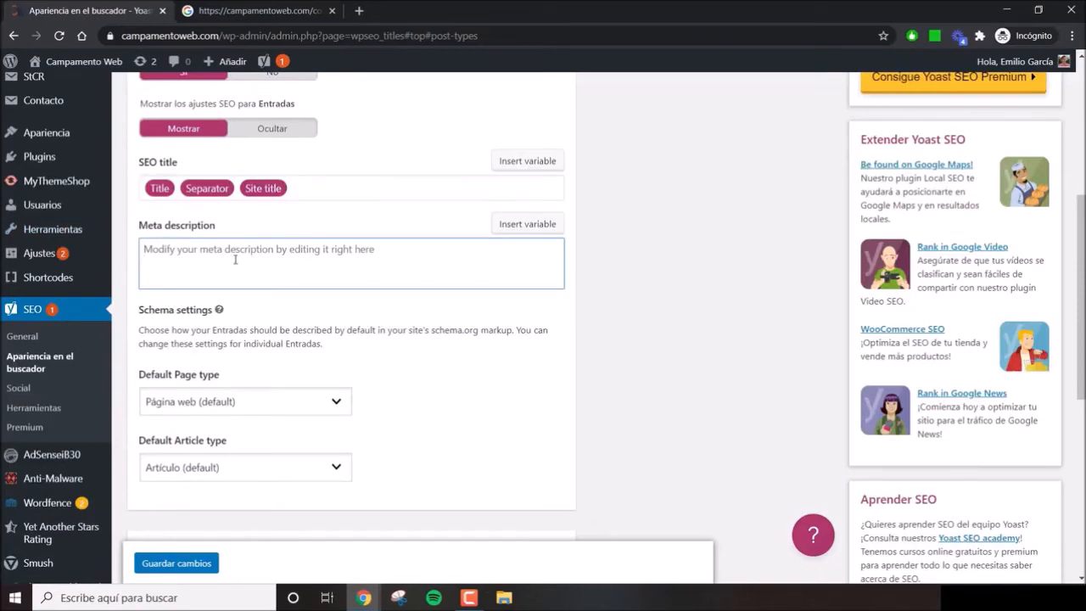
pyautogui.hotkey('ctrl', 'Tab')
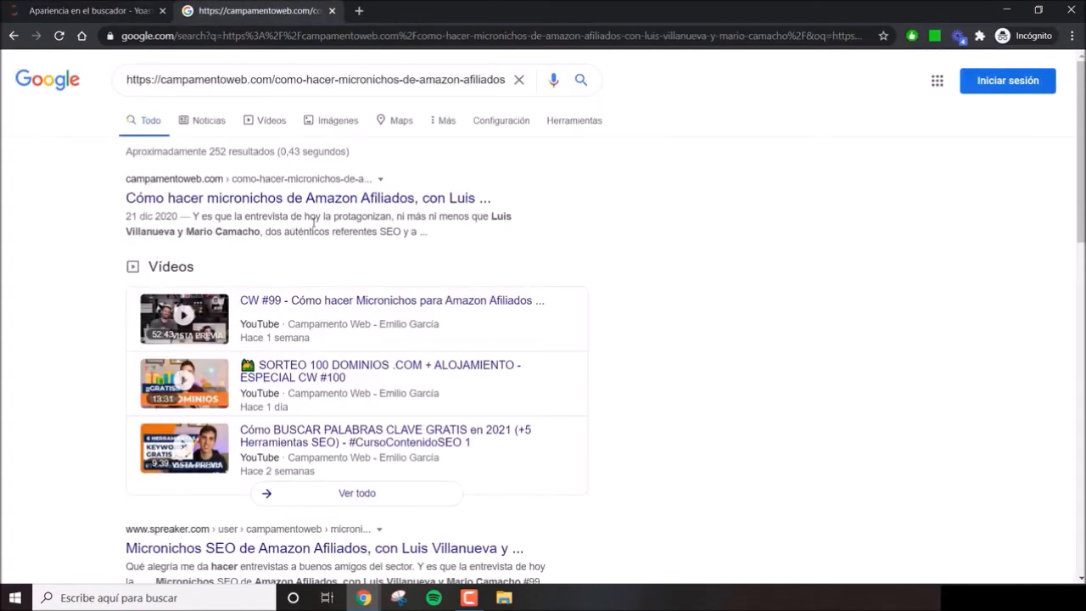
pyautogui.hotkey('ctrl', 'Tab')
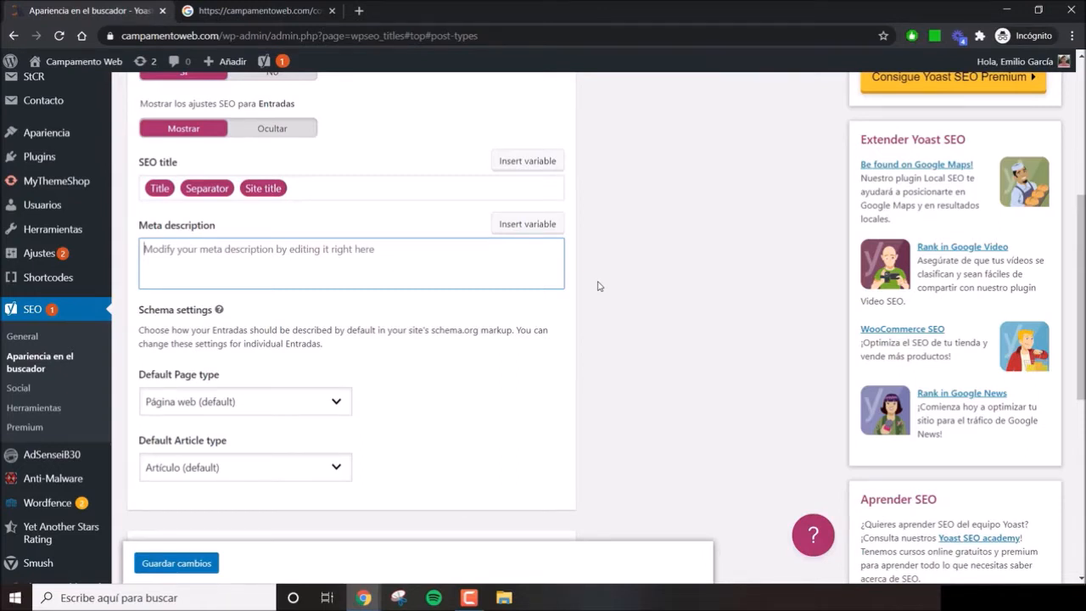
# Expand the Páginas content type and examine its search visibility, SEO settings display and SEO title variables
pyautogui.scroll(-1, 526, 280)
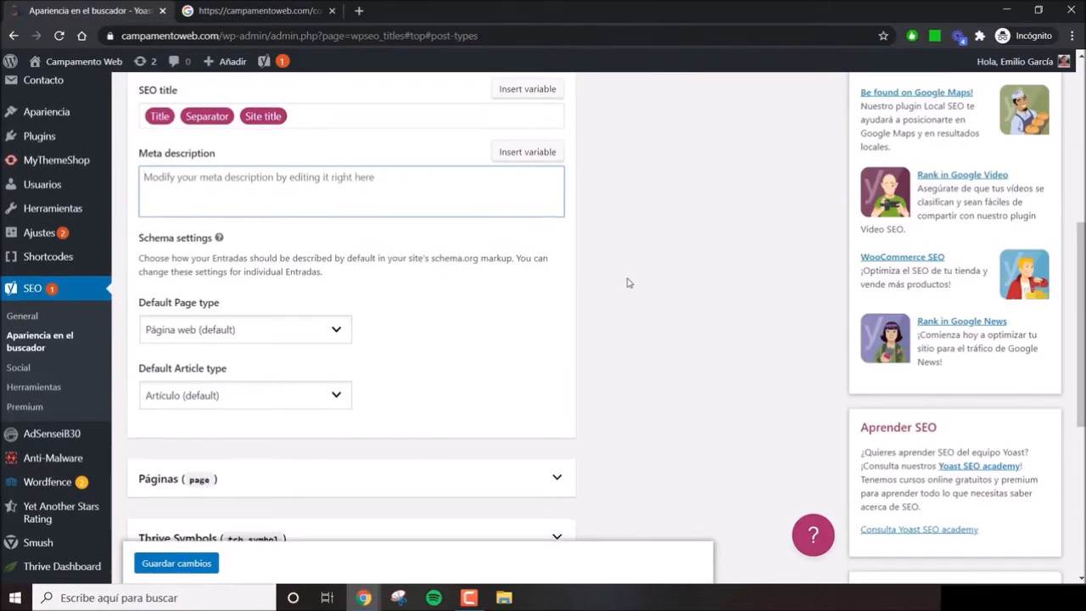
pyautogui.scroll(-2, 628, 282)
pyautogui.click(563, 345)
pyautogui.scroll(-2, 460, 313)
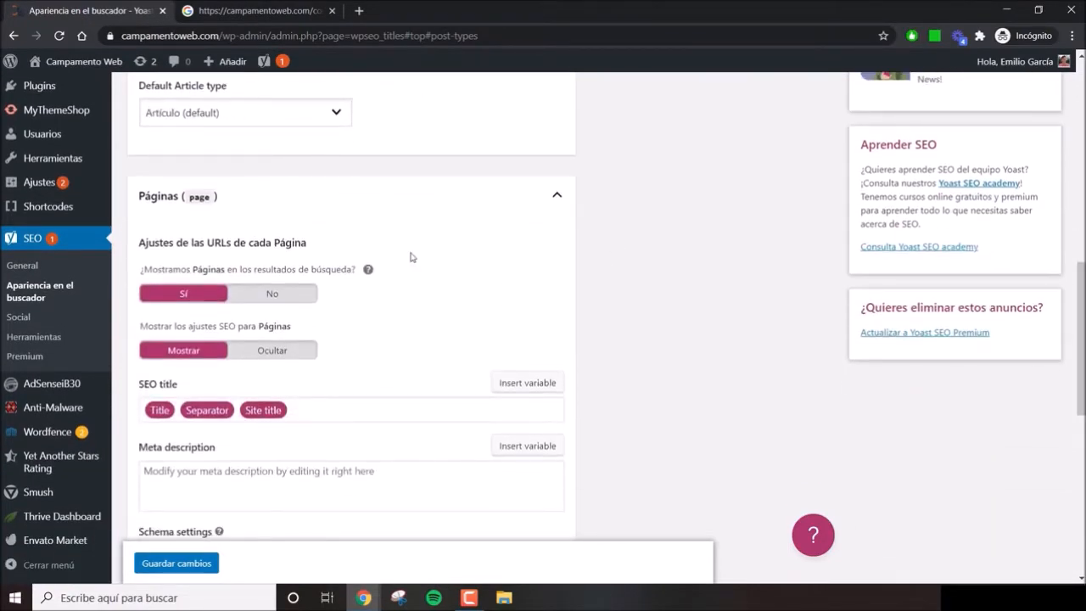
pyautogui.scroll(-1, 411, 256)
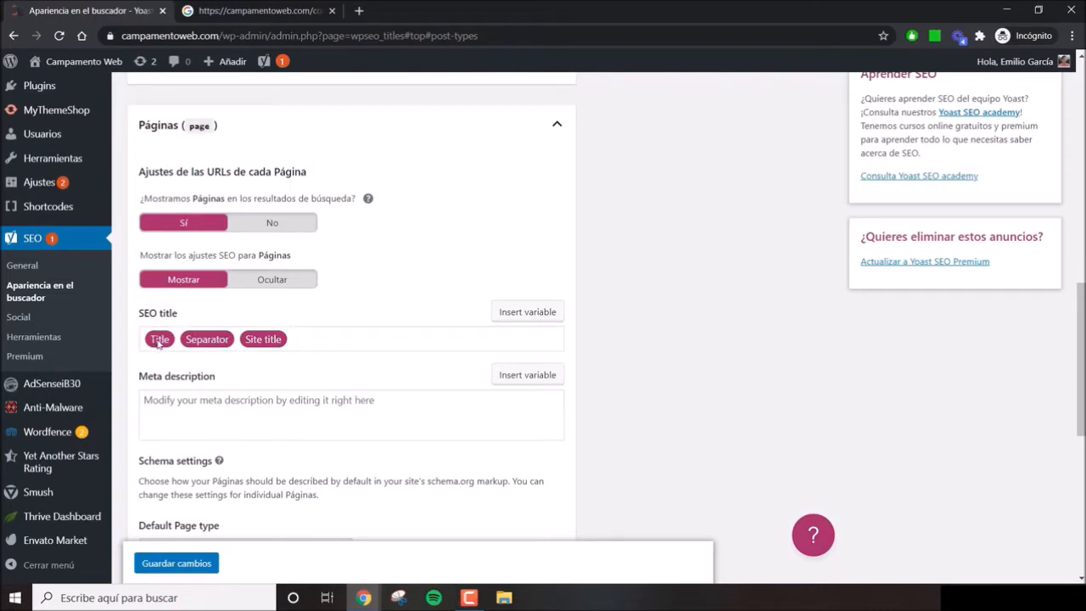
pyautogui.moveTo(151, 339); pyautogui.dragTo(311, 345)
pyautogui.click(321, 341)
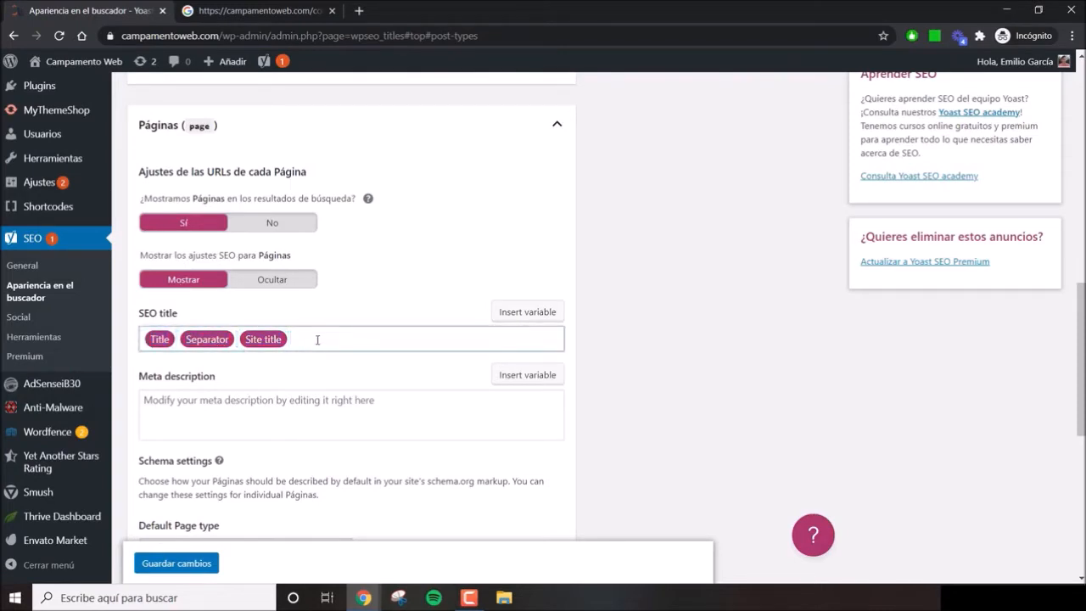
pyautogui.scroll(-1, 316, 340)
pyautogui.click(158, 270)
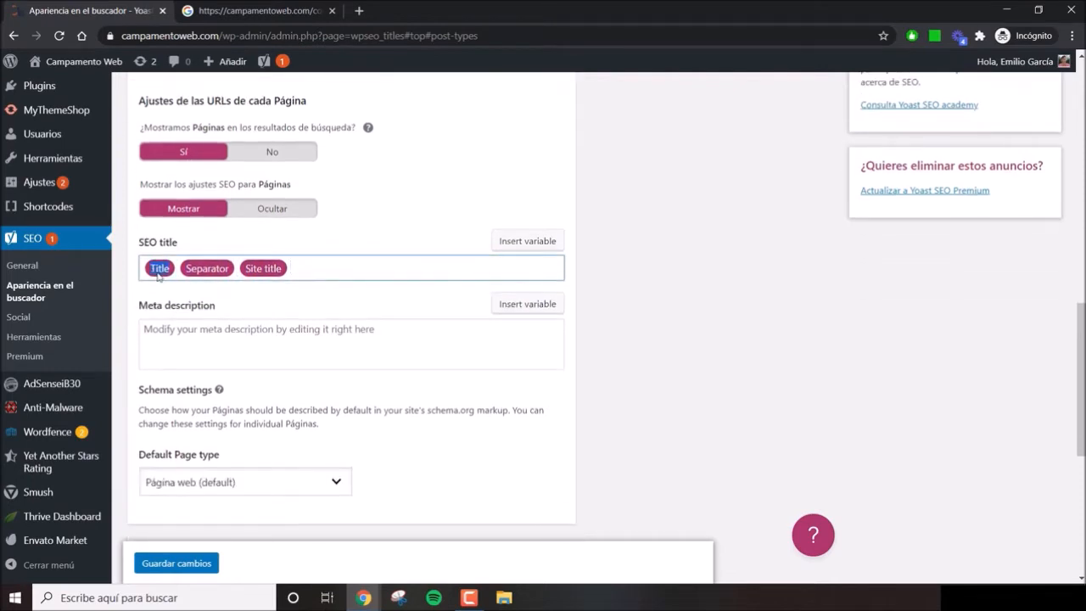
# Check the Separator and Site title variables of the Páginas SEO title, plus its meta description and schema settings
pyautogui.click(204, 271)
pyautogui.click(268, 269)
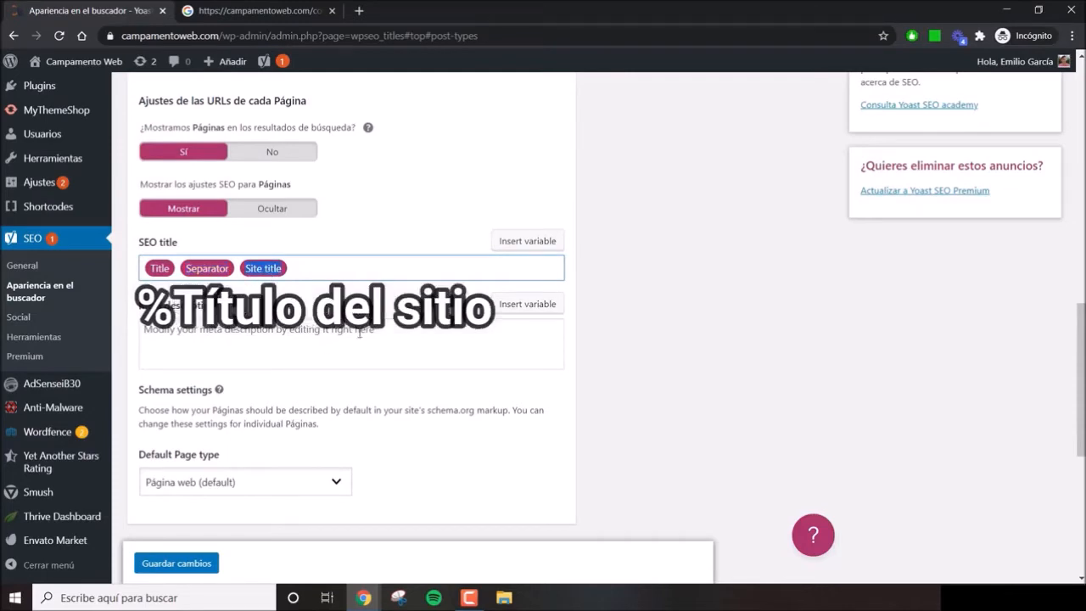
pyautogui.click(158, 296)
pyautogui.scroll(-3, 286, 354)
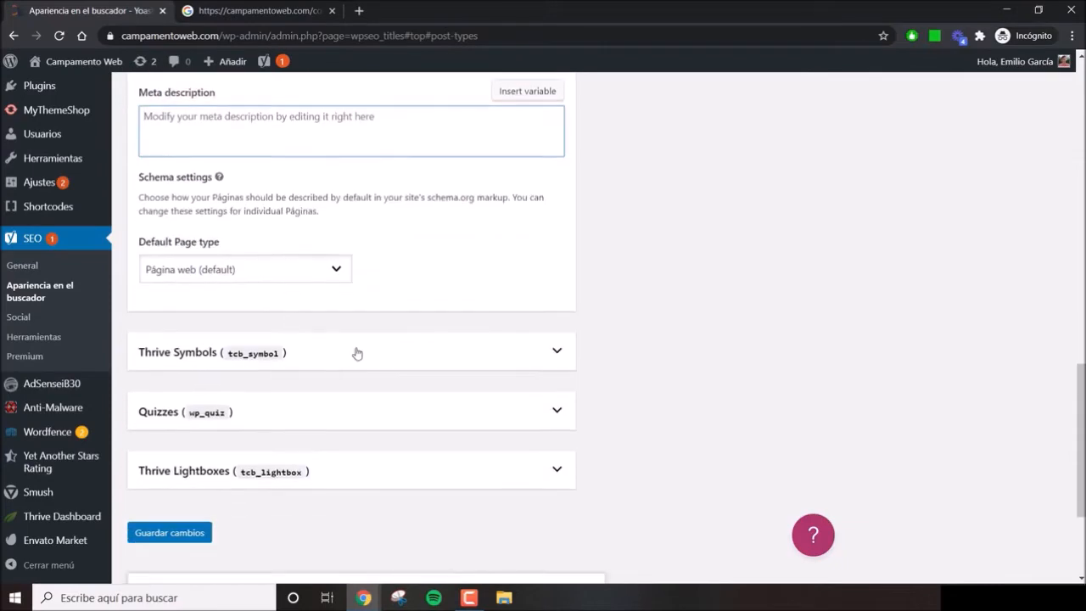
pyautogui.scroll(3, 602, 361)
pyautogui.scroll(-4, 526, 322)
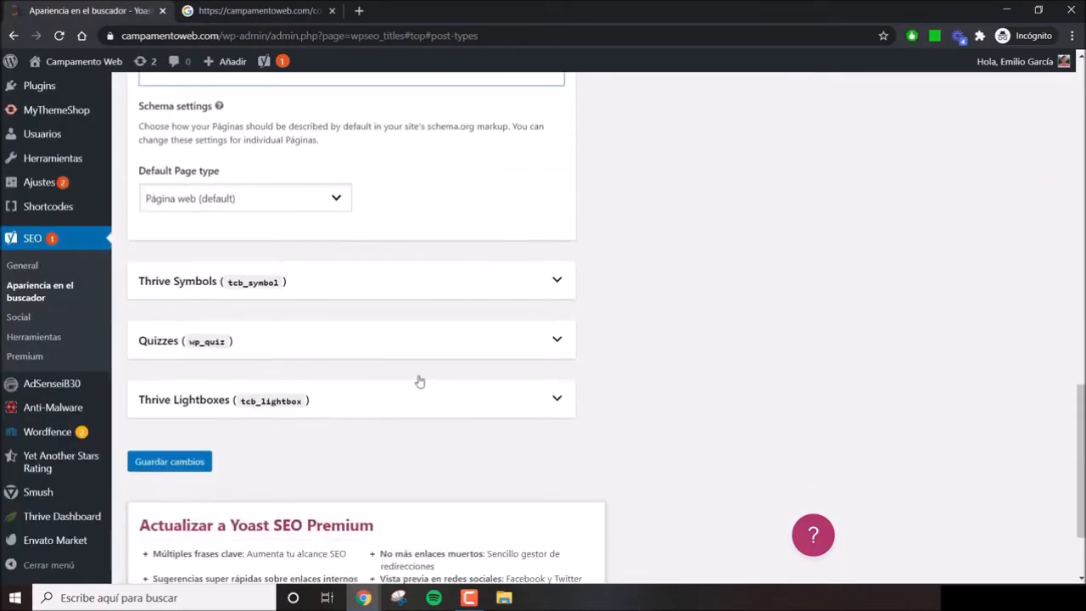
# Briefly expand and collapse the Quizzes, Thrive Symbols and Thrive Lightboxes content types to inspect their settings
pyautogui.click(544, 351)
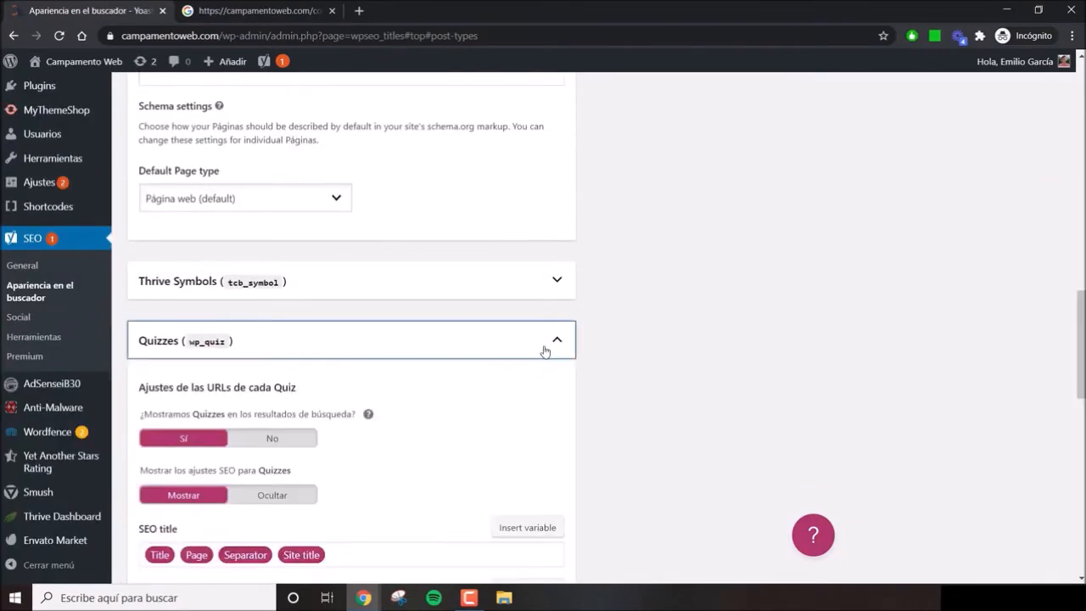
pyautogui.click(543, 347)
pyautogui.click(555, 282)
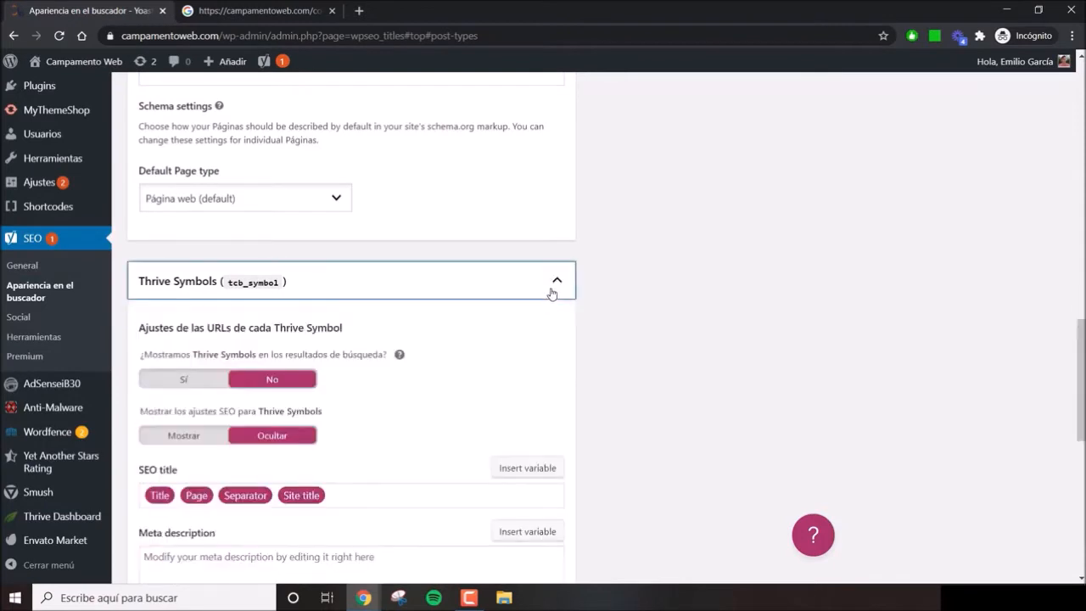
pyautogui.click(554, 284)
pyautogui.click(530, 398)
pyautogui.click(530, 398)
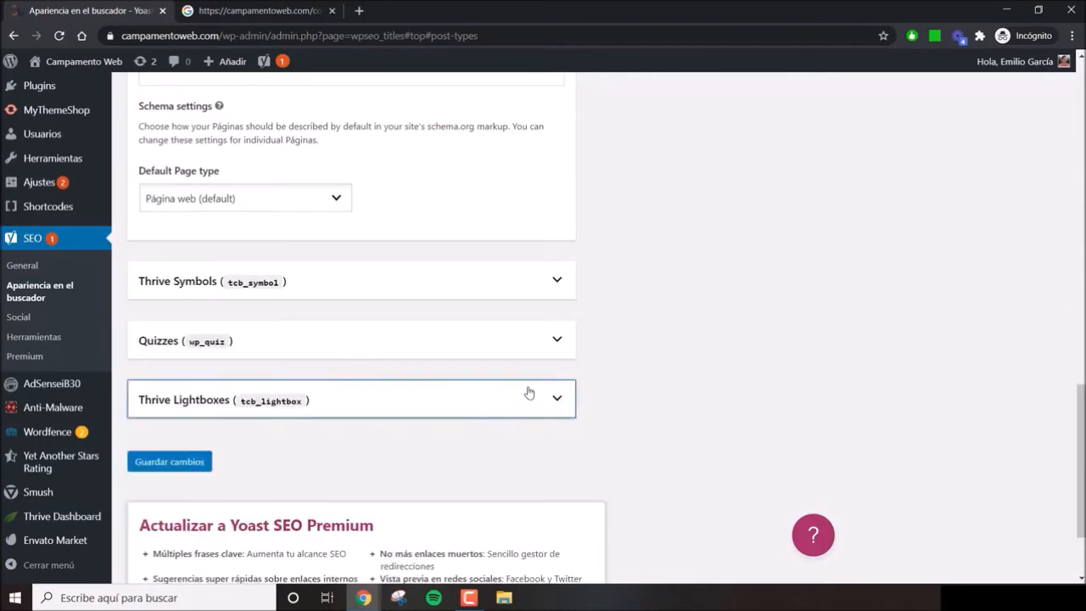
# Expand the Quizzes content type, try setting its search results visibility to No, and restore it to Sí
pyautogui.click(527, 342)
pyautogui.scroll(-1, 526, 342)
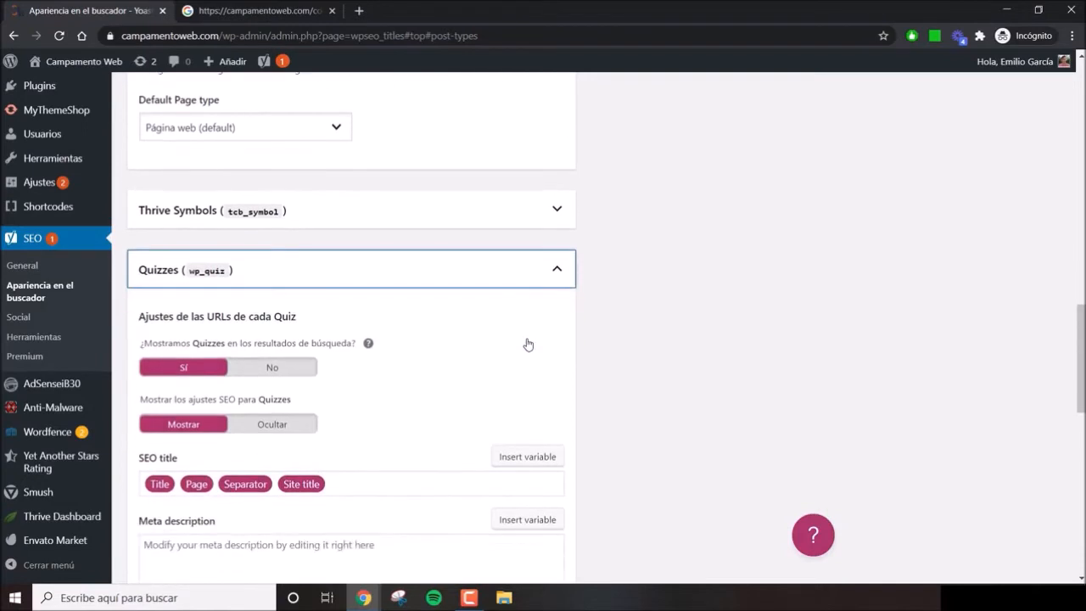
pyautogui.scroll(-1, 489, 359)
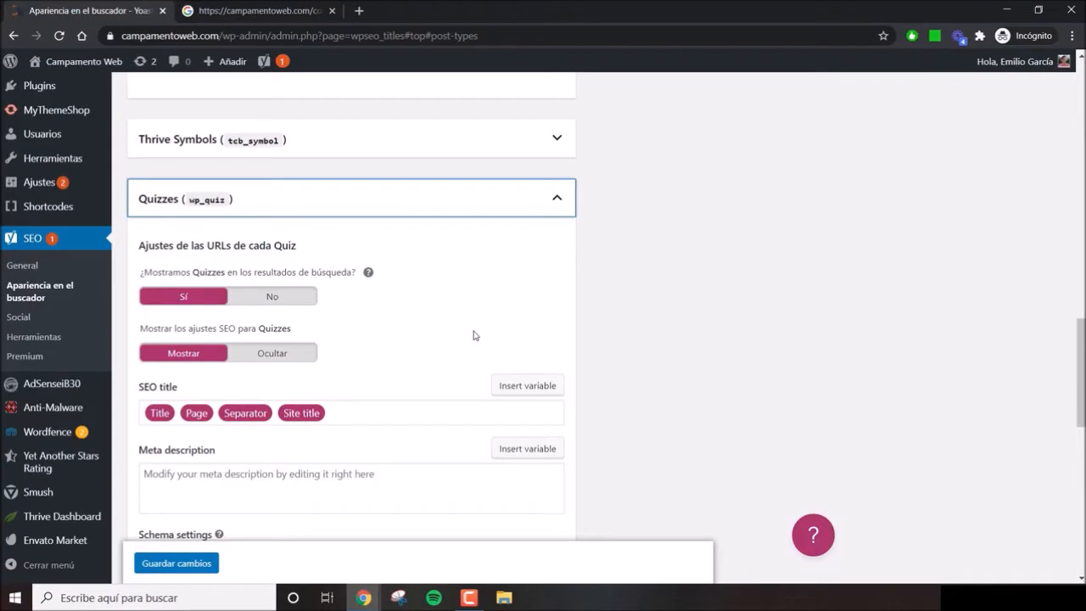
pyautogui.click(270, 302)
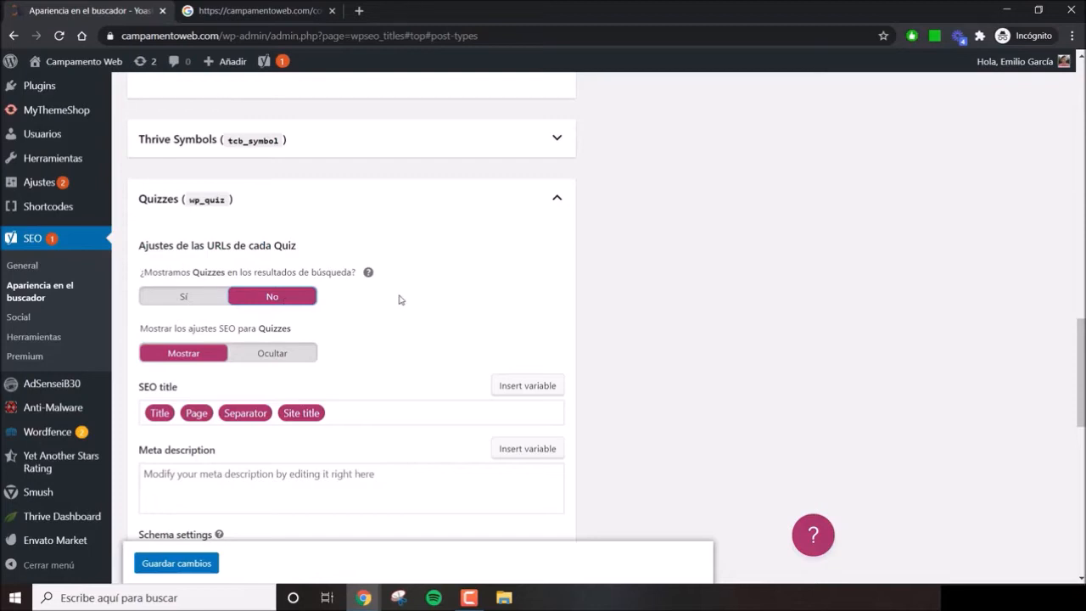
pyautogui.click(170, 296)
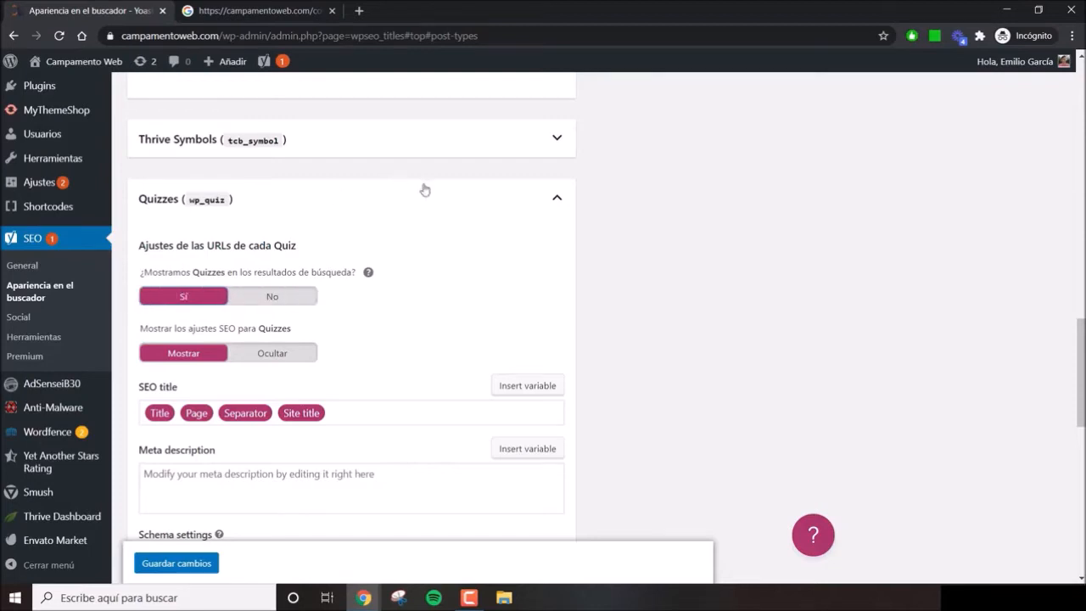
# Collapse the Quizzes content type and save the content type settings
pyautogui.click(429, 192)
pyautogui.click(615, 263)
pyautogui.scroll(3, 615, 262)
pyautogui.scroll(-3, 613, 260)
pyautogui.click(170, 339)
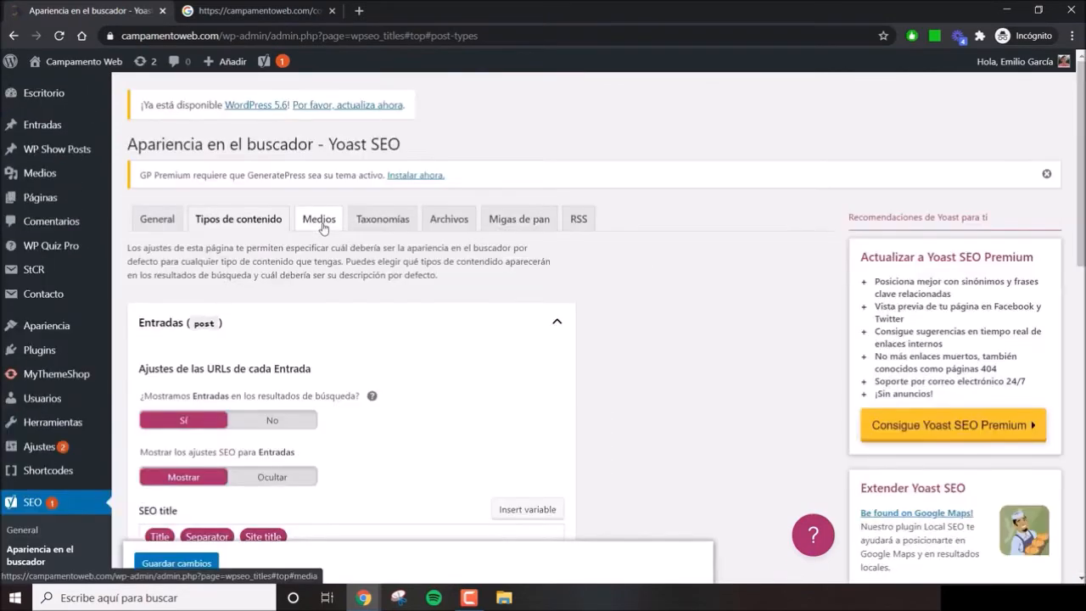
# Open the Medios settings and examine the option for redirecting attachment URLs to the attachments themselves
pyautogui.click(323, 226)
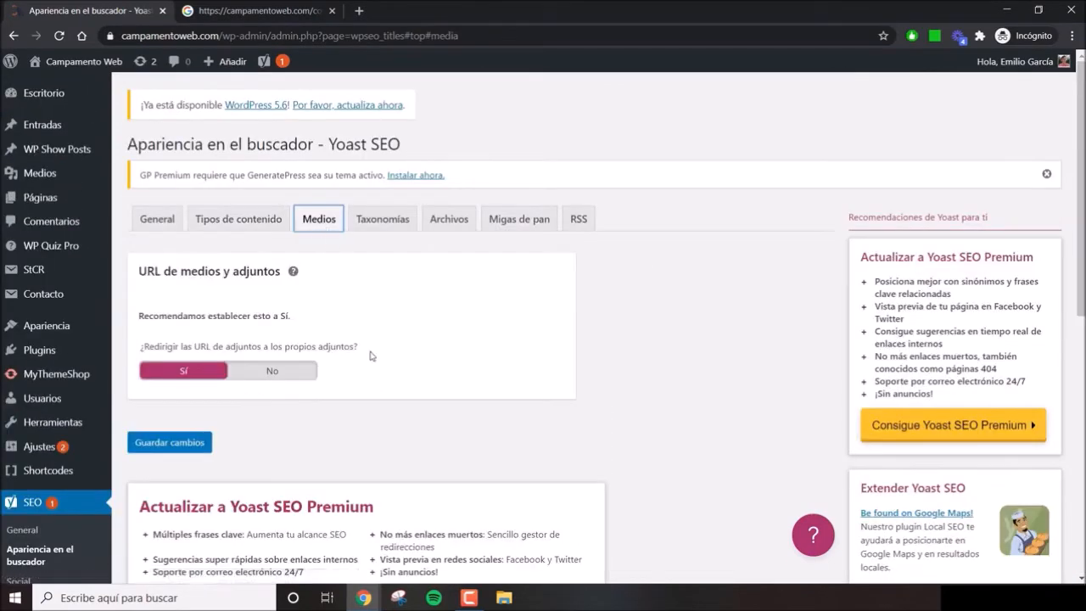
pyautogui.scroll(-1, 365, 340)
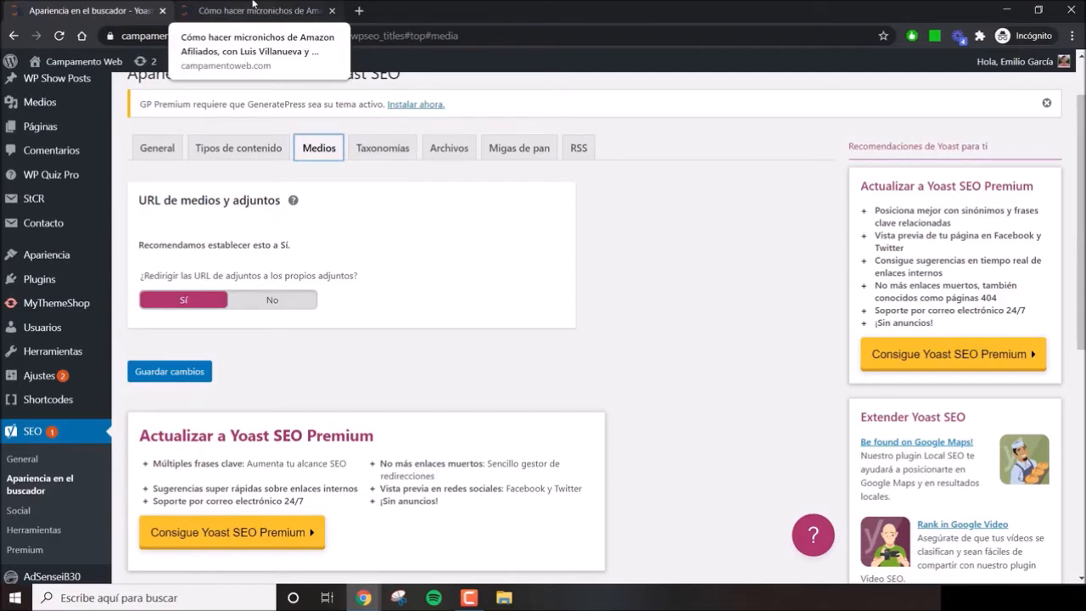
# Switch to the micronichos article, copy its featured image address and load the luis_mario.png URL directly
pyautogui.click(253, 12)
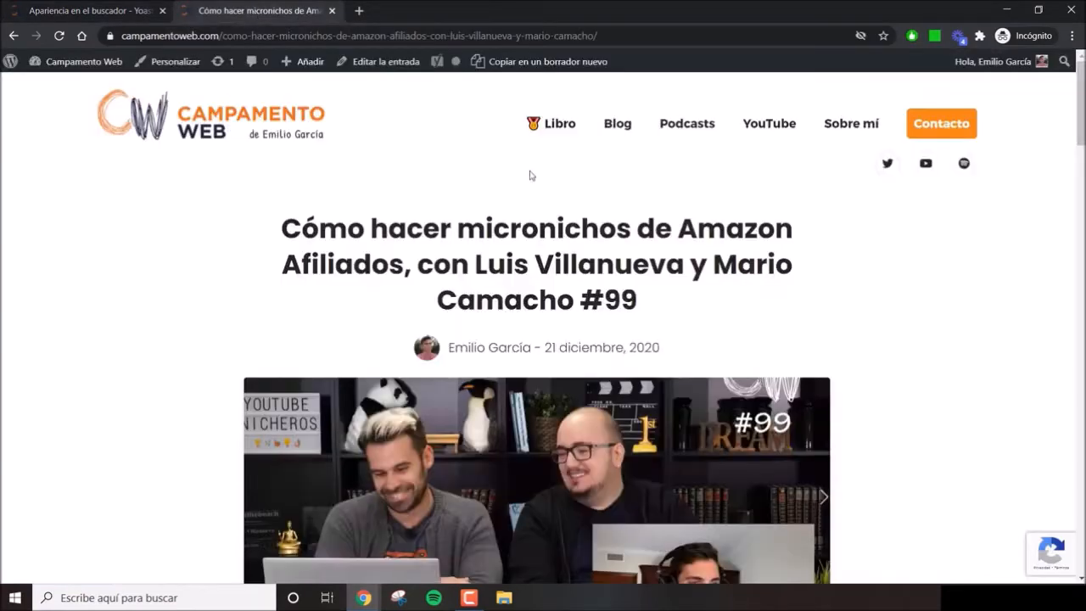
pyautogui.scroll(-3, 640, 370)
pyautogui.rightClick(583, 341)
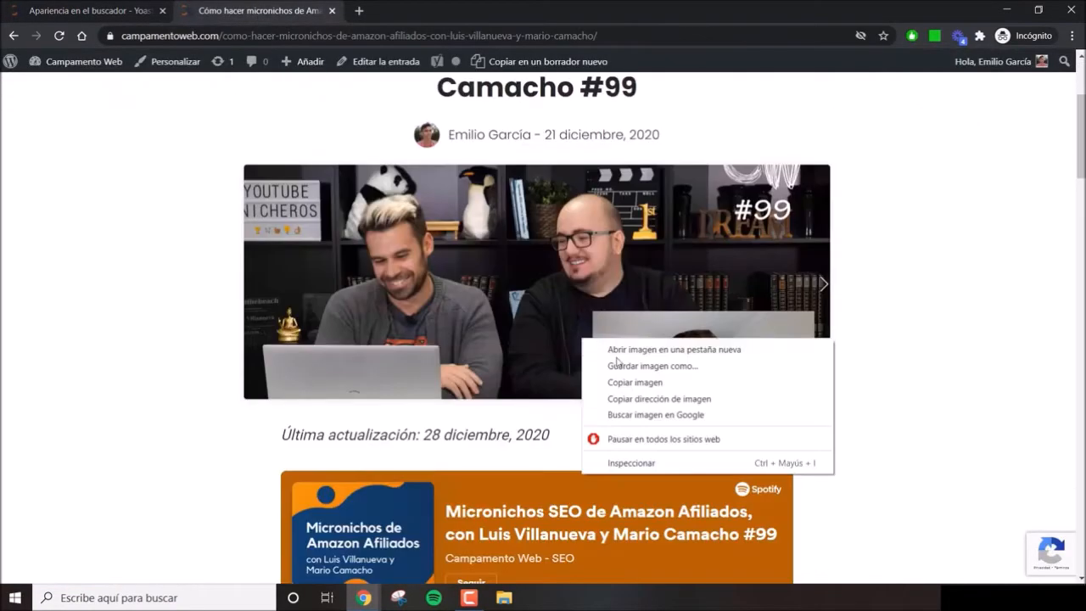
pyautogui.click(647, 399)
pyautogui.hotkey('ctrl', 'l')
pyautogui.write('https://campamentoweb.com/wp-content/uploads/2020/12/luis_mario.png')
pyautogui.press('Return')
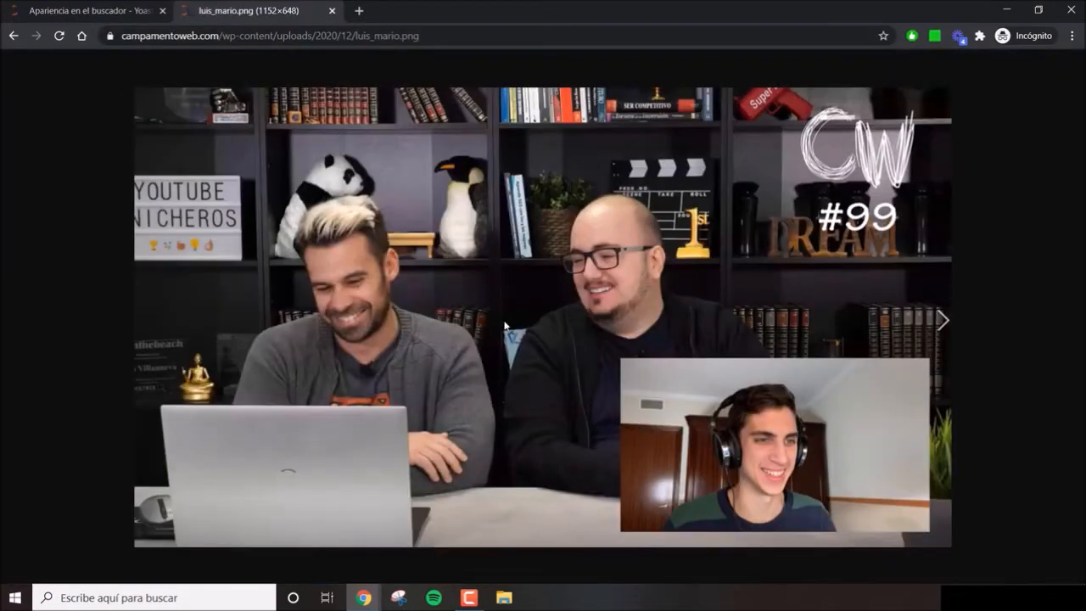
# Highlight the end of the image's URL to inspect the file address, and return to the article
pyautogui.moveTo(357, 36); pyautogui.dragTo(431, 37)
pyautogui.click(439, 212)
pyautogui.click(14, 37)
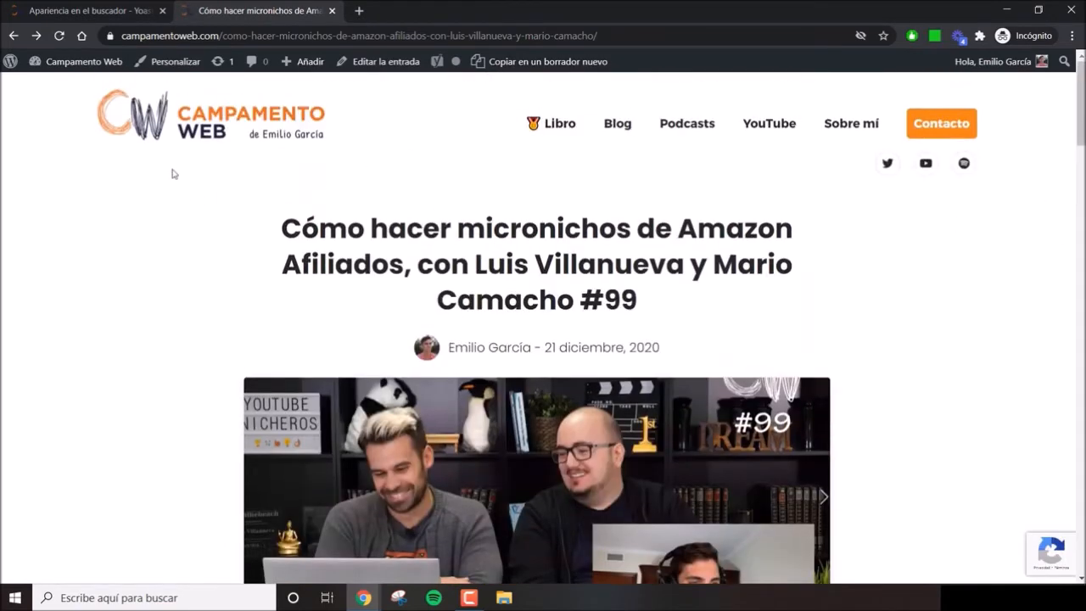
# Look through the article's featured image, podcast players, video and text as content surrounding the image
pyautogui.scroll(-3, 555, 303)
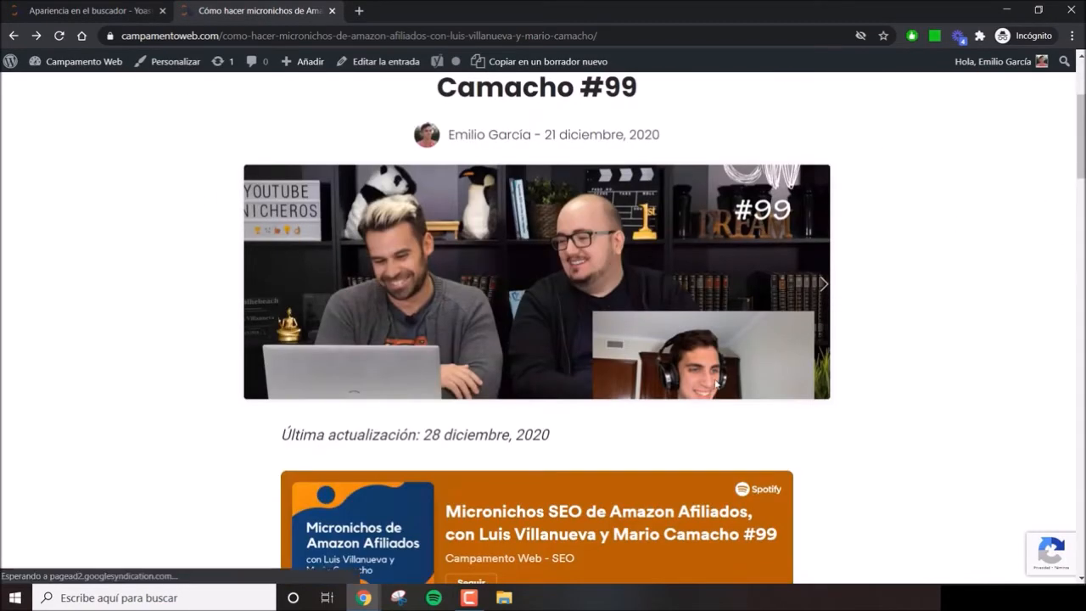
pyautogui.scroll(-10, 679, 356)
pyautogui.scroll(-4, 594, 361)
pyautogui.scroll(14, 553, 381)
pyautogui.scroll(1, 404, 346)
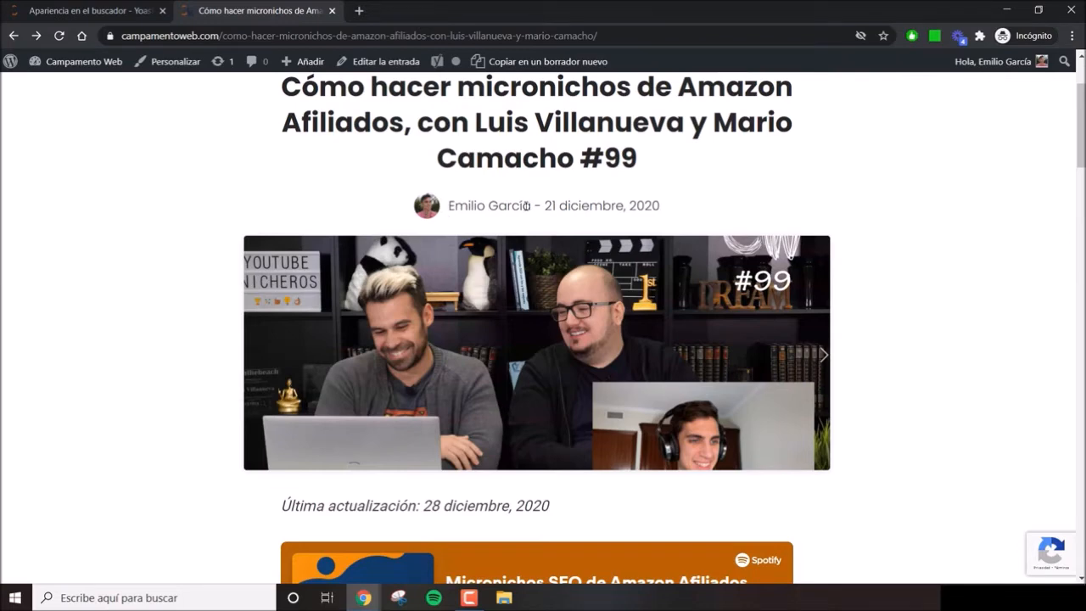
pyautogui.scroll(-9, 816, 266)
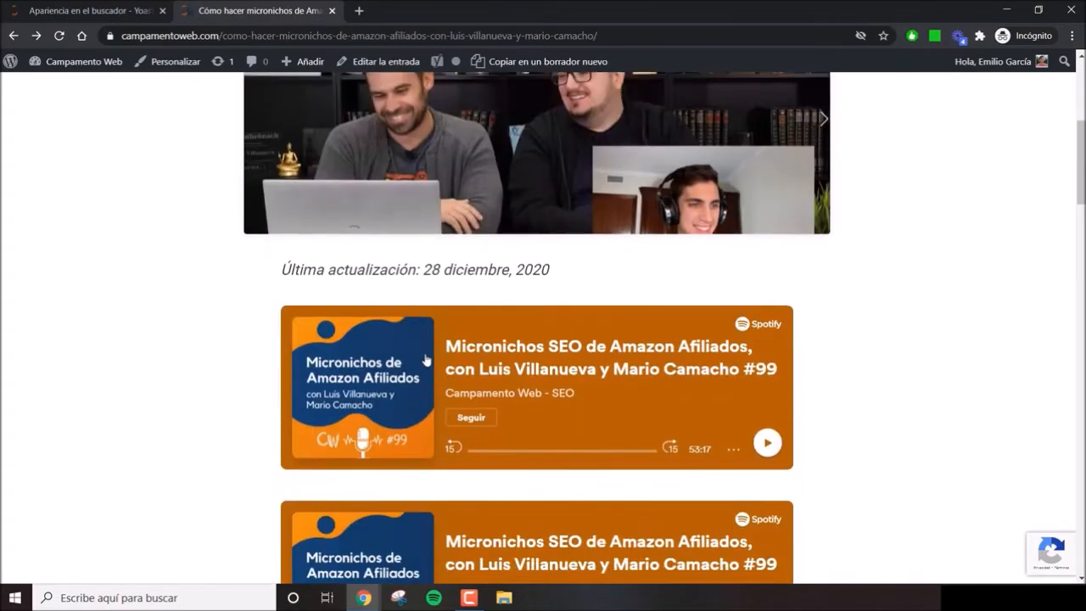
pyautogui.scroll(-3, 639, 372)
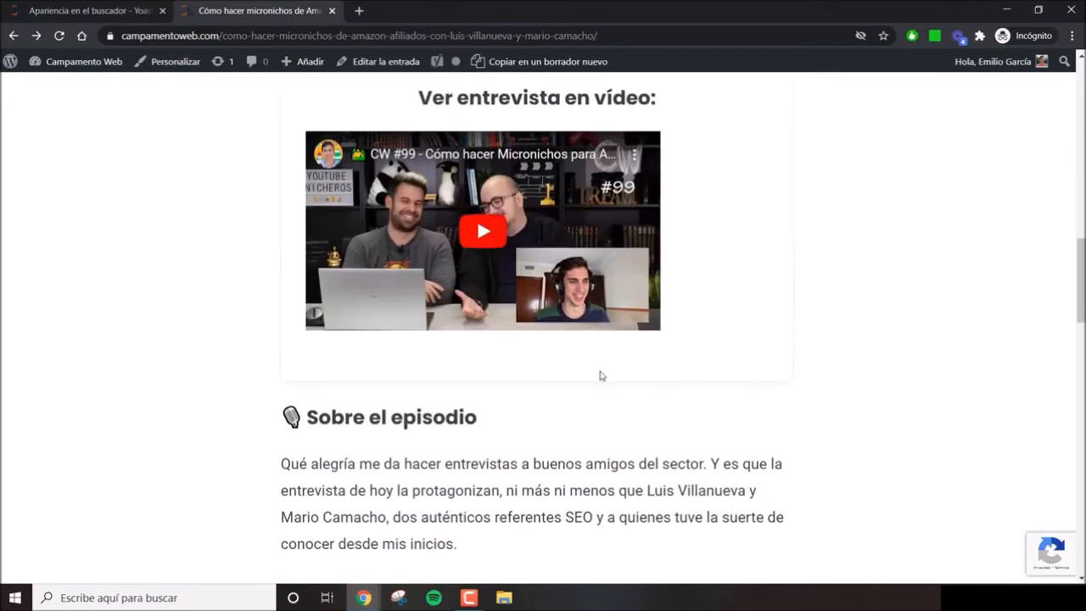
pyautogui.scroll(8, 701, 410)
pyautogui.scroll(5, 701, 402)
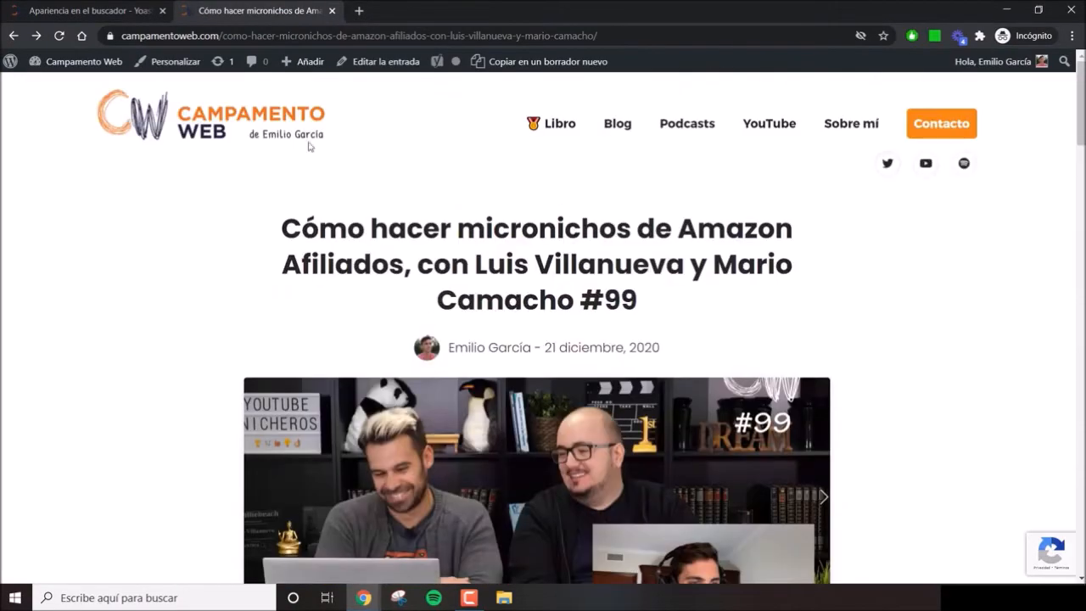
# Recheck the attachment redirect setting against the article, and open its featured image luis_mario.png at the direct URL
pyautogui.click(121, 10)
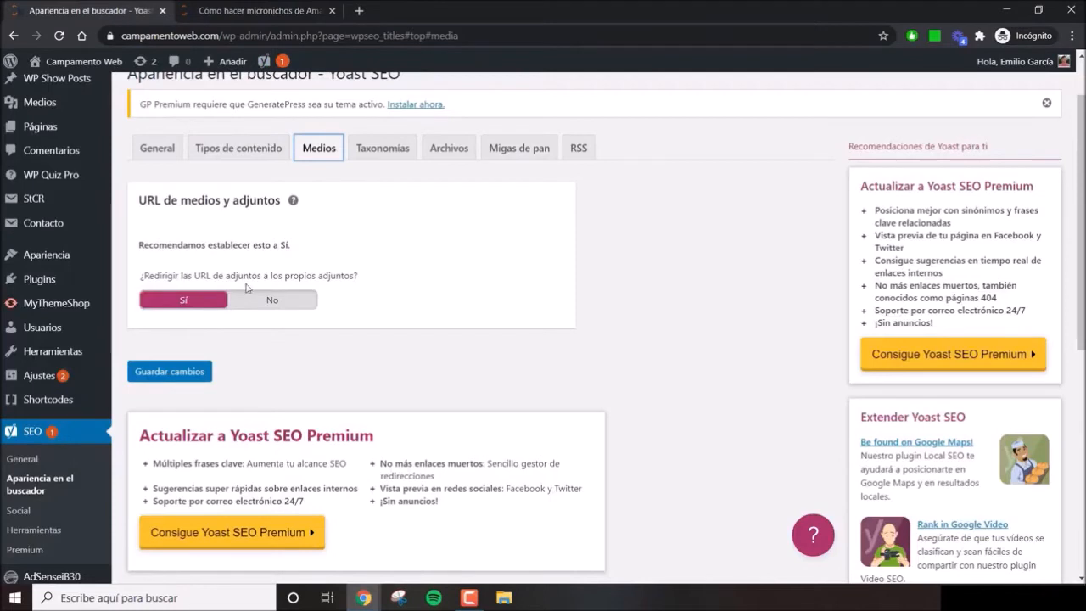
pyautogui.hotkey('ctrl', 'Tab')
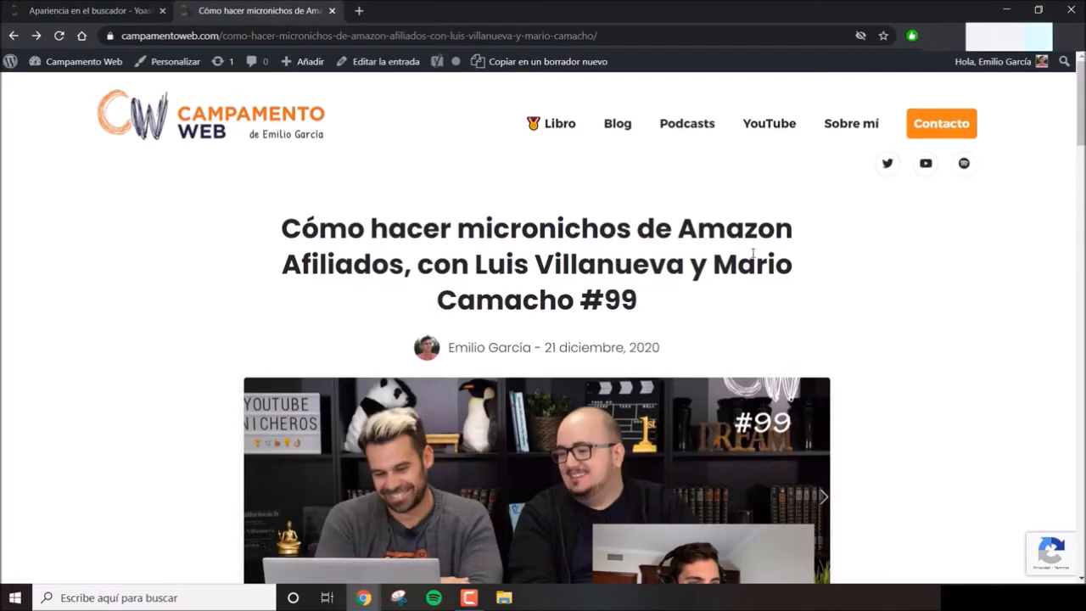
pyautogui.scroll(-3, 475, 297)
pyautogui.rightClick(533, 347)
pyautogui.click(564, 381)
pyautogui.click(607, 36)
pyautogui.write('https://campamentoweb.com/wp-content/uploads/2020/12/luis_mario.png')
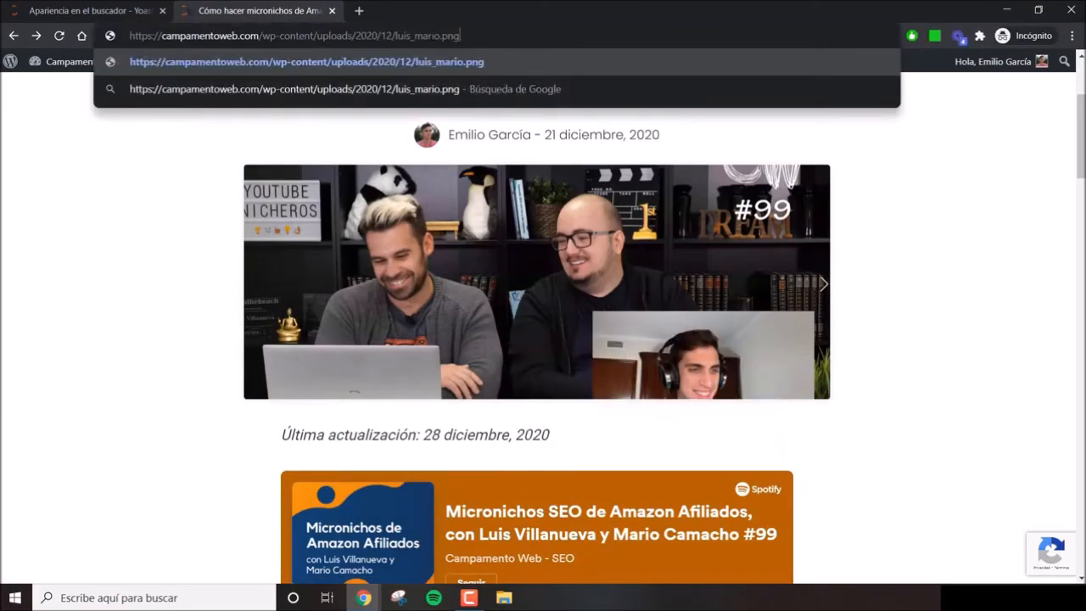
pyautogui.press('Return')
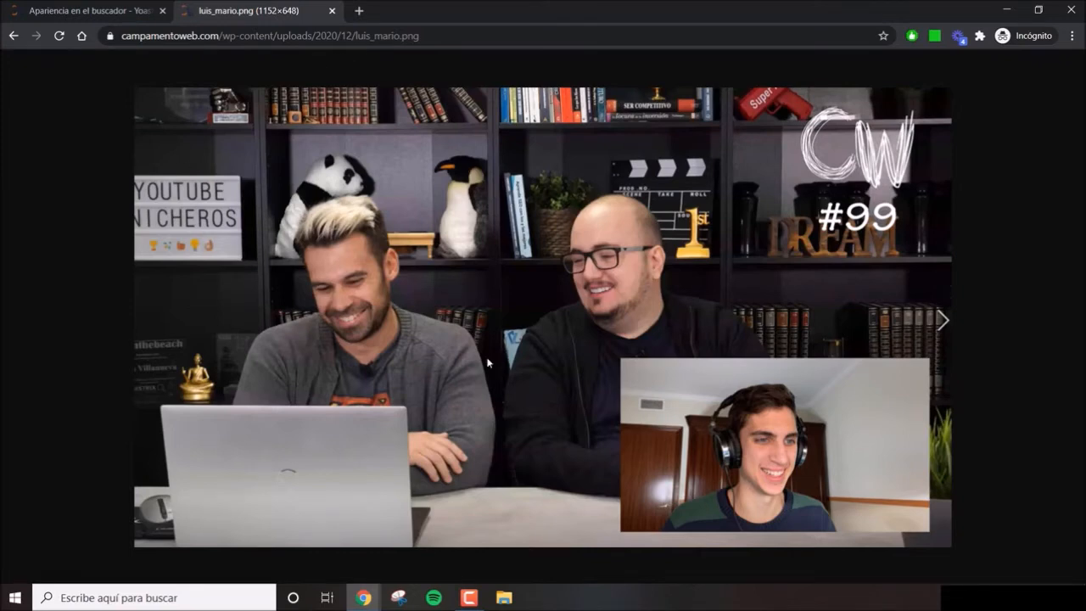
# Return to the Yoast settings, open Taxonomías and review the search visibility options of Categorías and Etiquetas
pyautogui.hotkey('ctrl', 'shift', 'Tab')
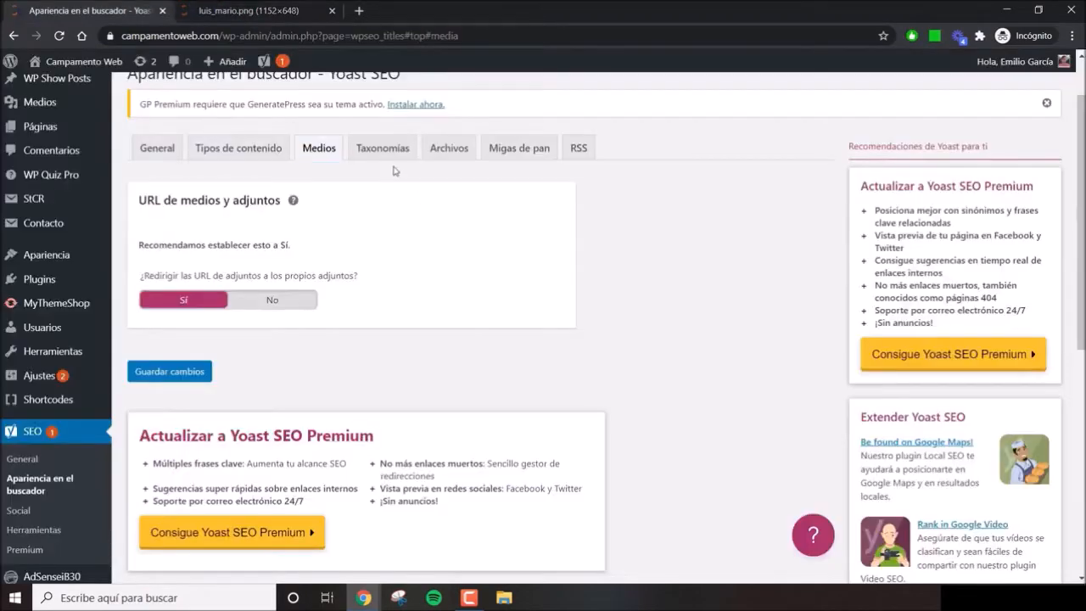
pyautogui.click(391, 160)
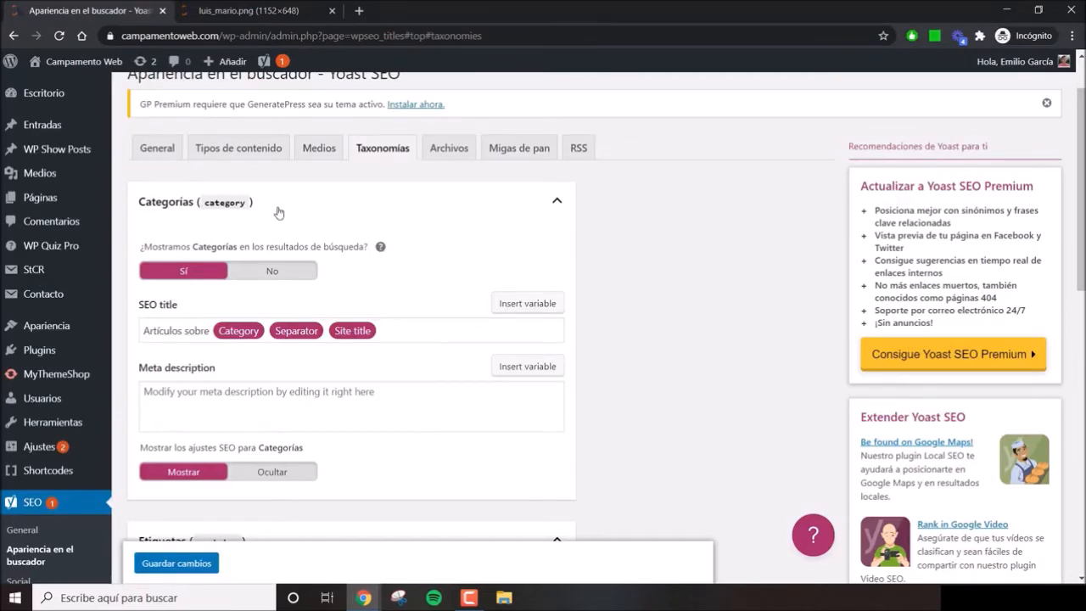
pyautogui.scroll(-3, 344, 272)
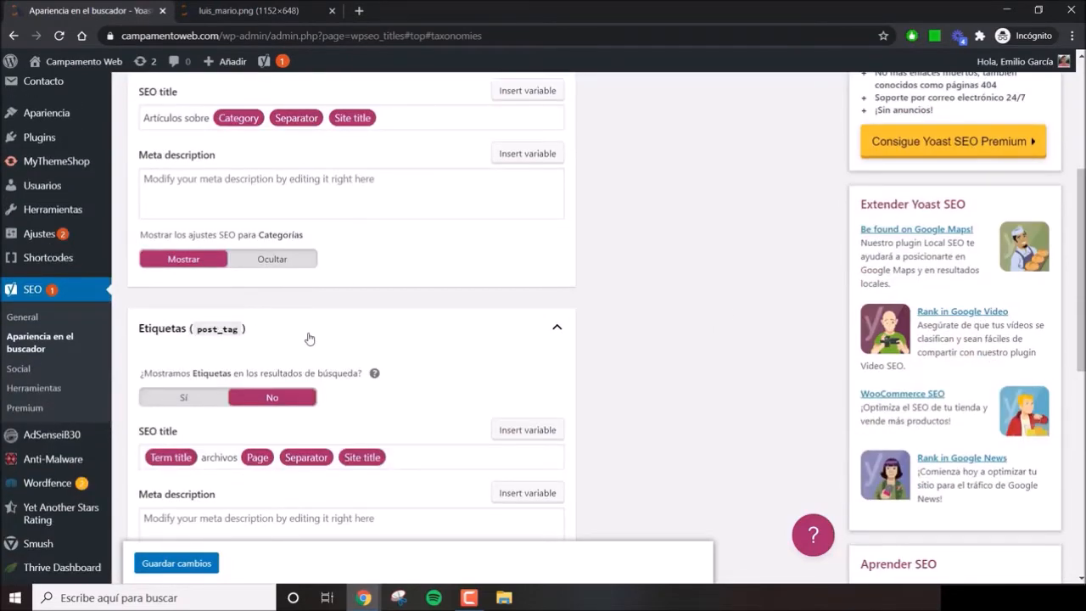
pyautogui.scroll(1, 335, 339)
pyautogui.scroll(2, 180, 282)
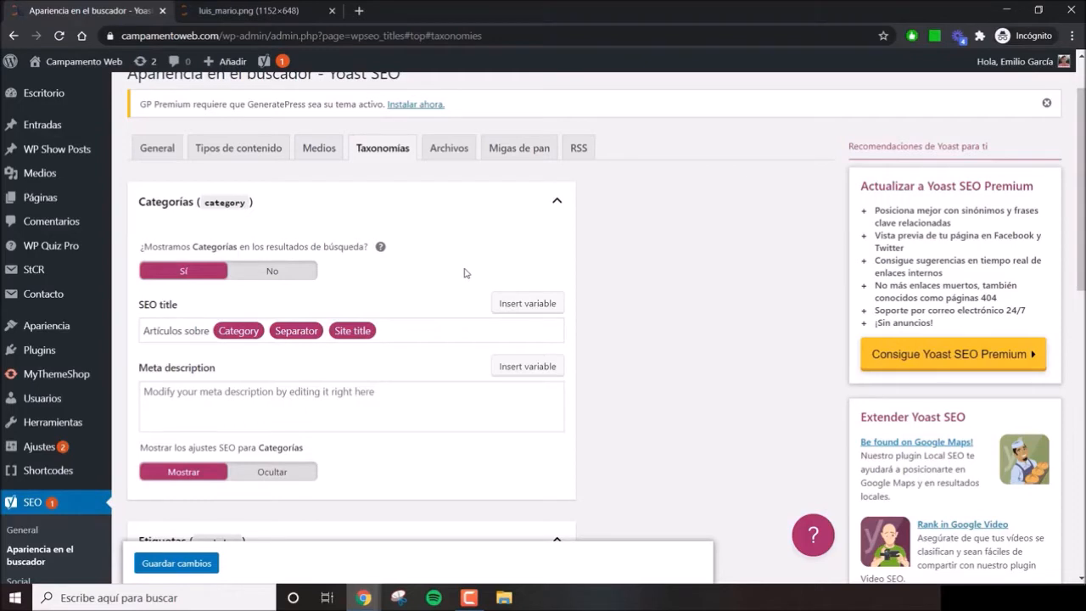
# Examine the "Artículos sobre" text and the variables in the Categorías SEO title, along with its meta description field
pyautogui.moveTo(388, 330); pyautogui.dragTo(163, 331)
pyautogui.click(165, 330)
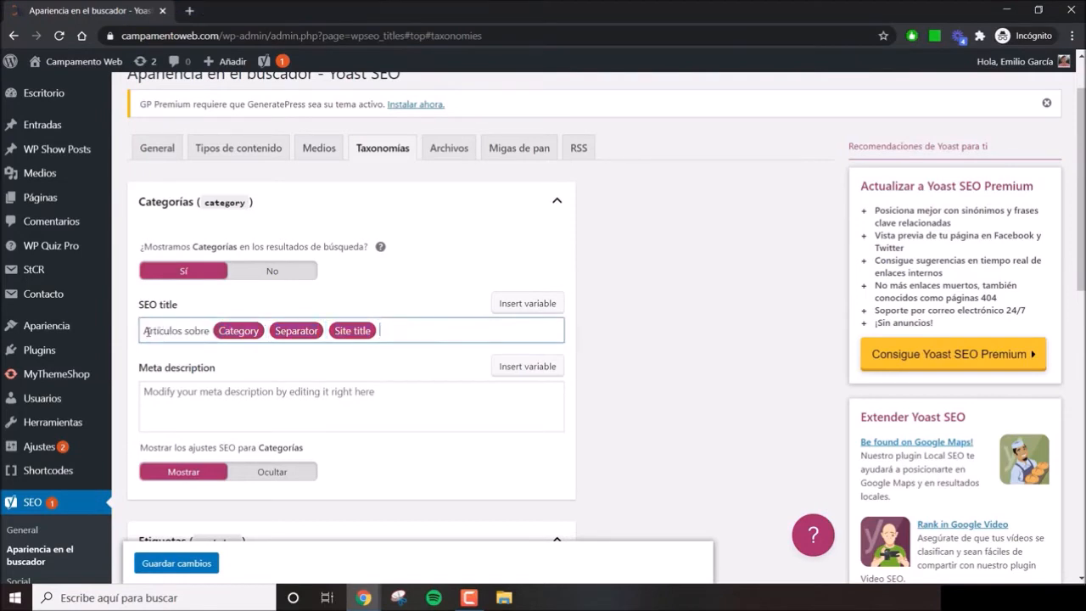
pyautogui.moveTo(142, 330); pyautogui.dragTo(257, 335)
pyautogui.click(243, 335)
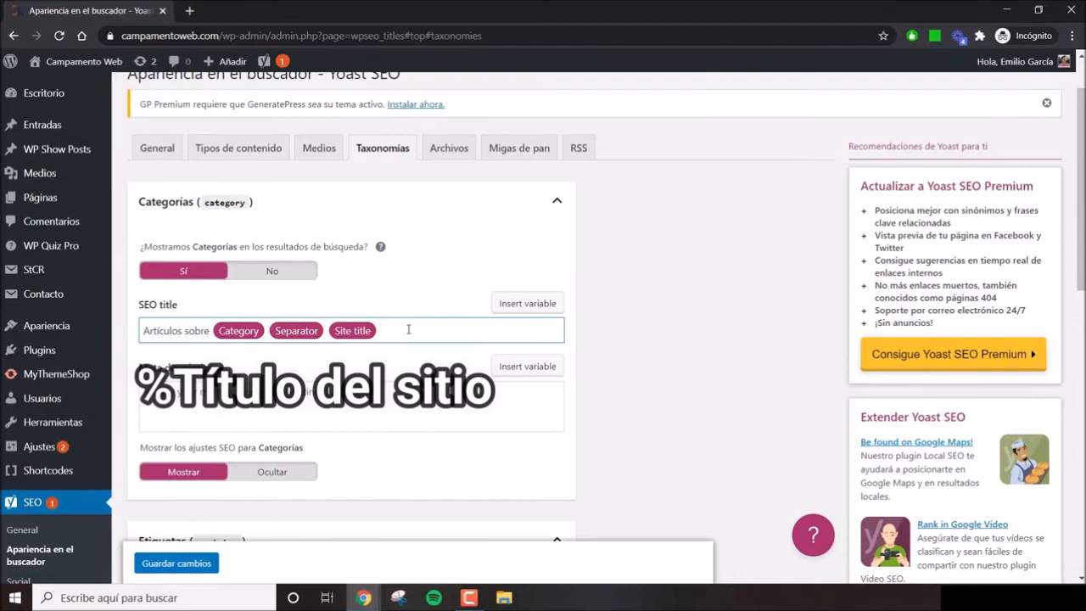
pyautogui.hotkey('ctrl', 'a')
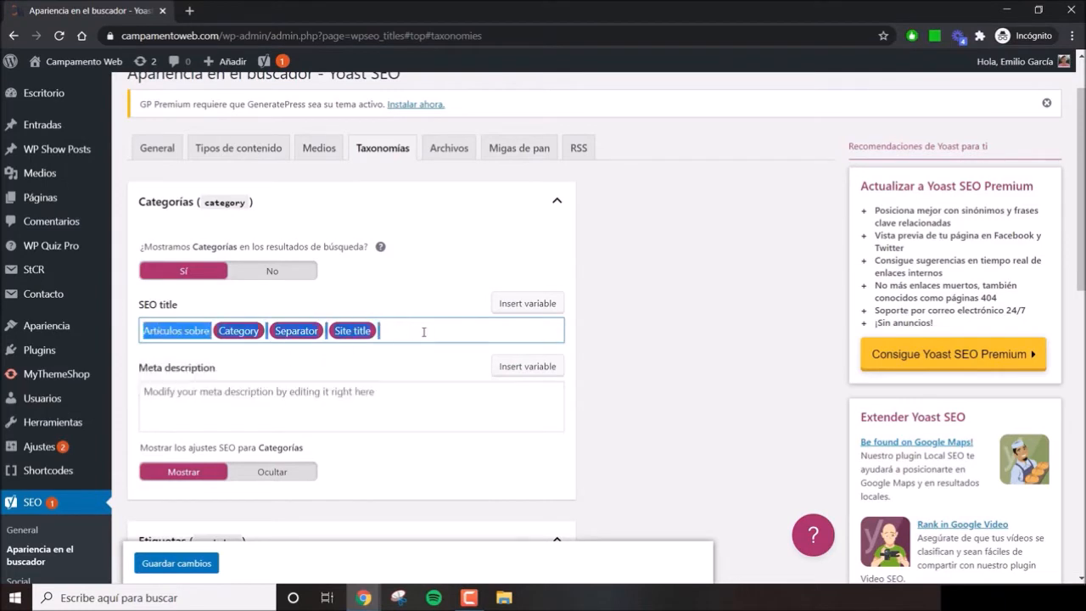
pyautogui.click(197, 331)
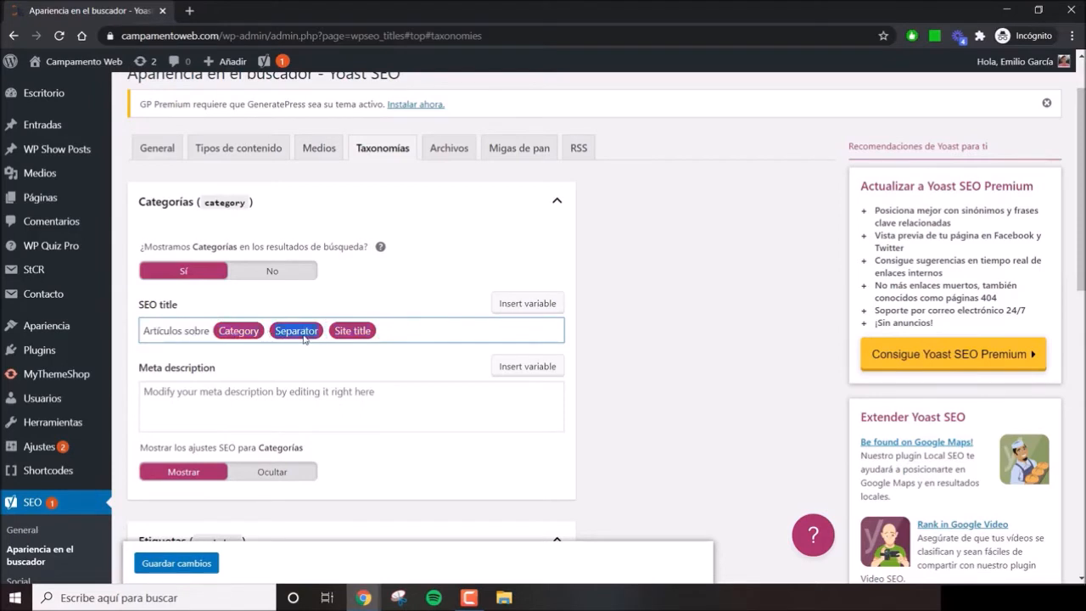
pyautogui.click(352, 399)
pyautogui.scroll(-2, 424, 386)
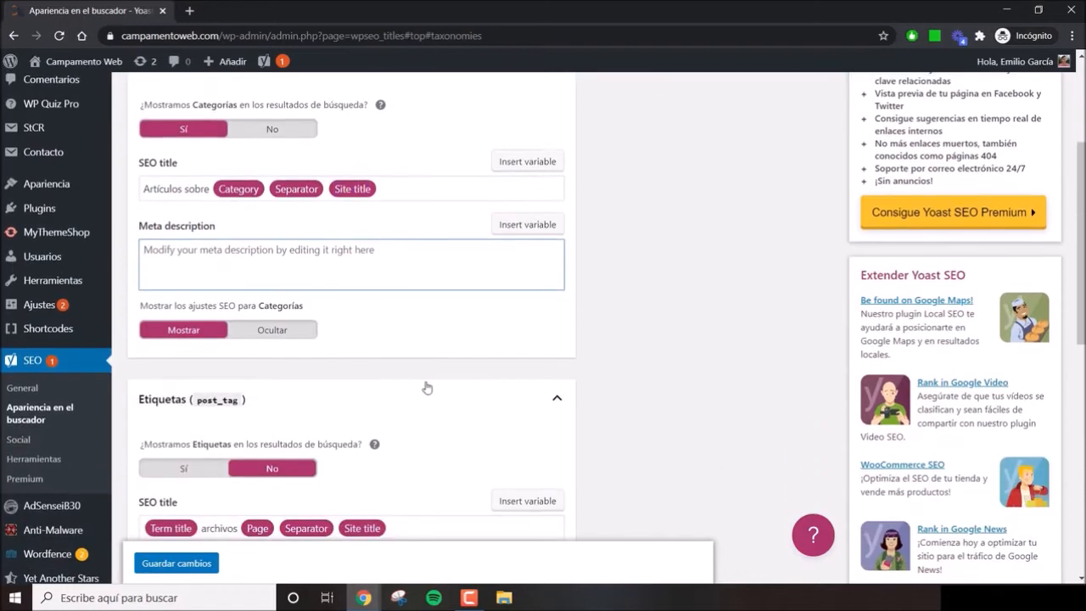
# Compare the search visibility, SEO title, meta description and SEO settings options of Categorías and Etiquetas
pyautogui.scroll(1, 412, 381)
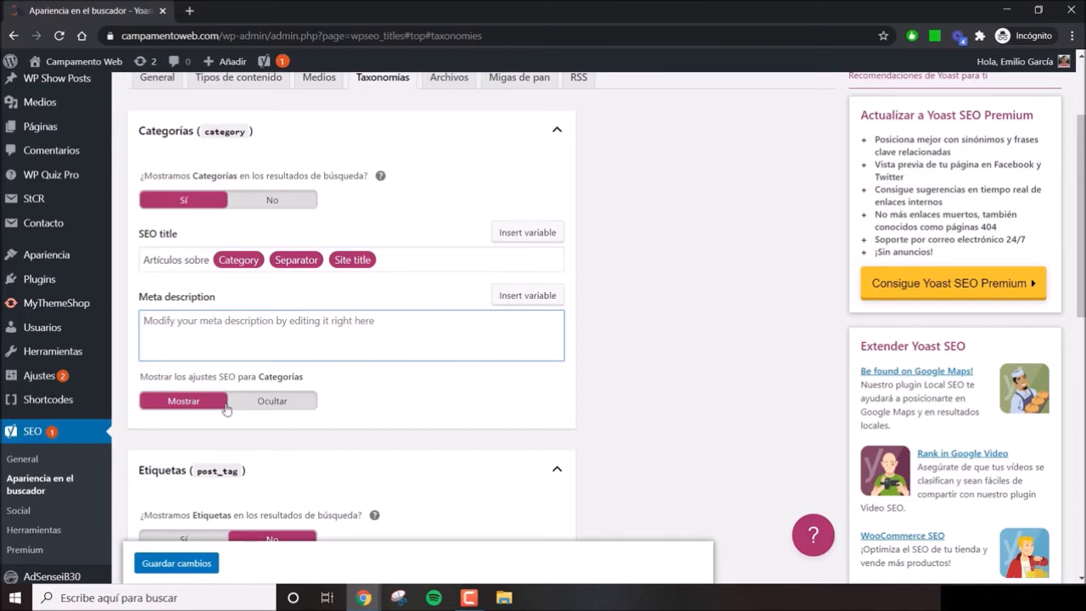
pyautogui.scroll(-3, 196, 373)
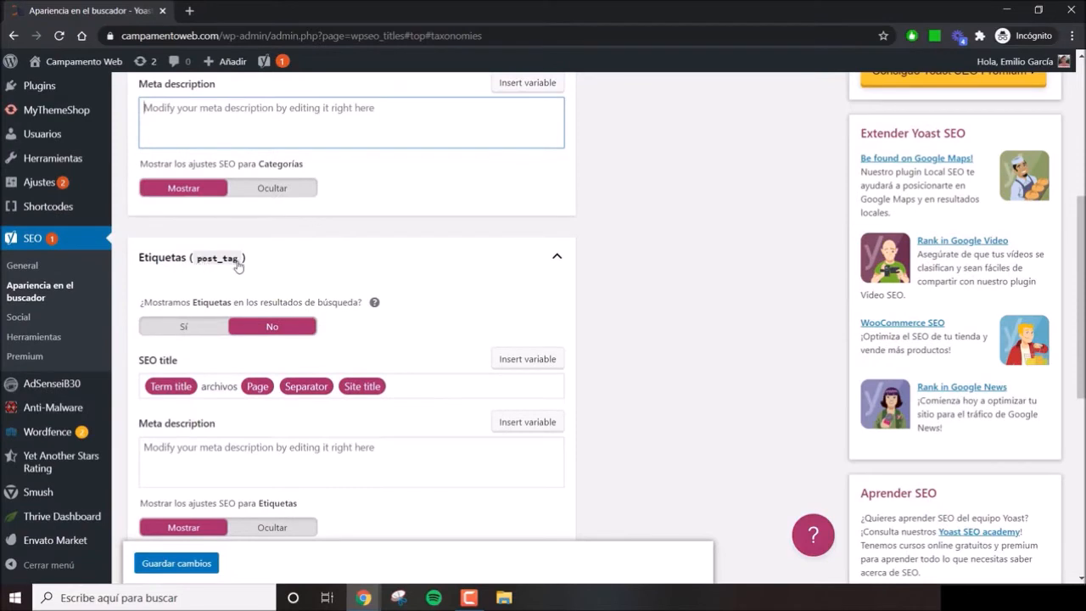
pyautogui.scroll(-1, 342, 291)
pyautogui.scroll(1, 429, 316)
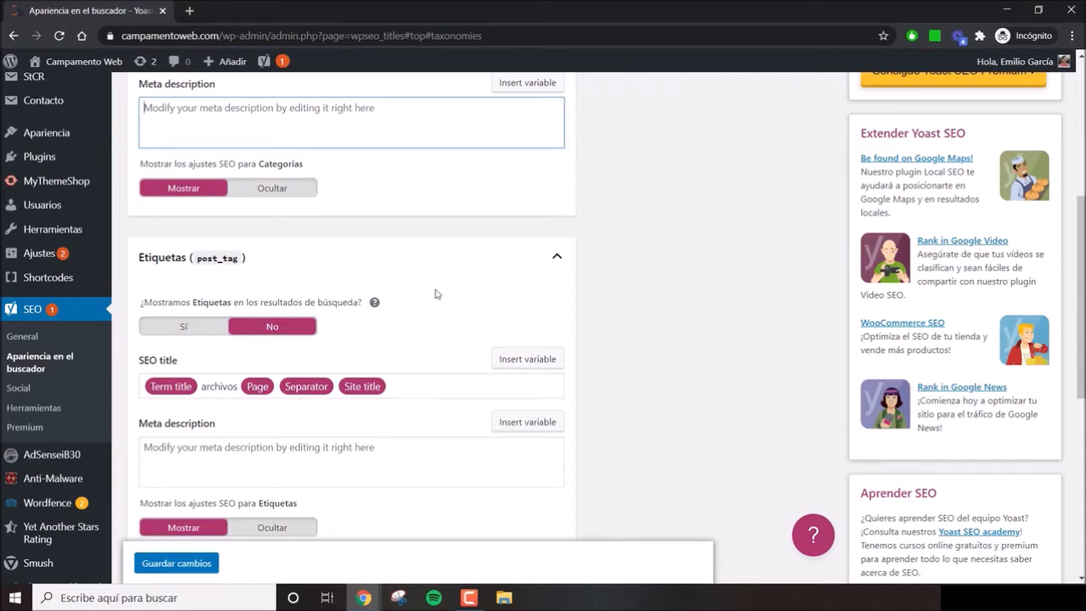
pyautogui.scroll(3, 435, 294)
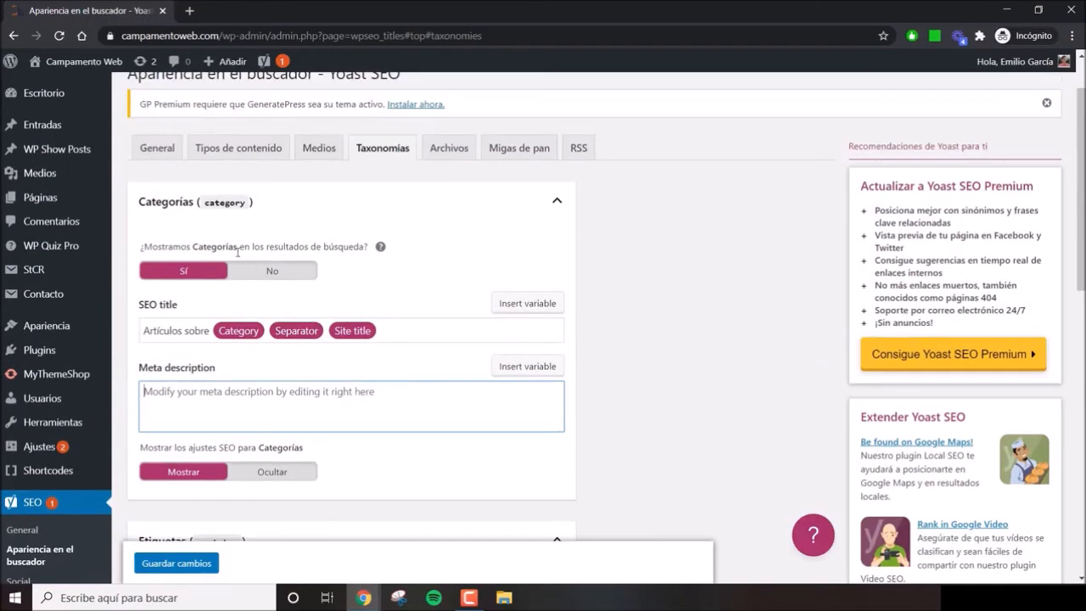
pyautogui.scroll(-3, 201, 378)
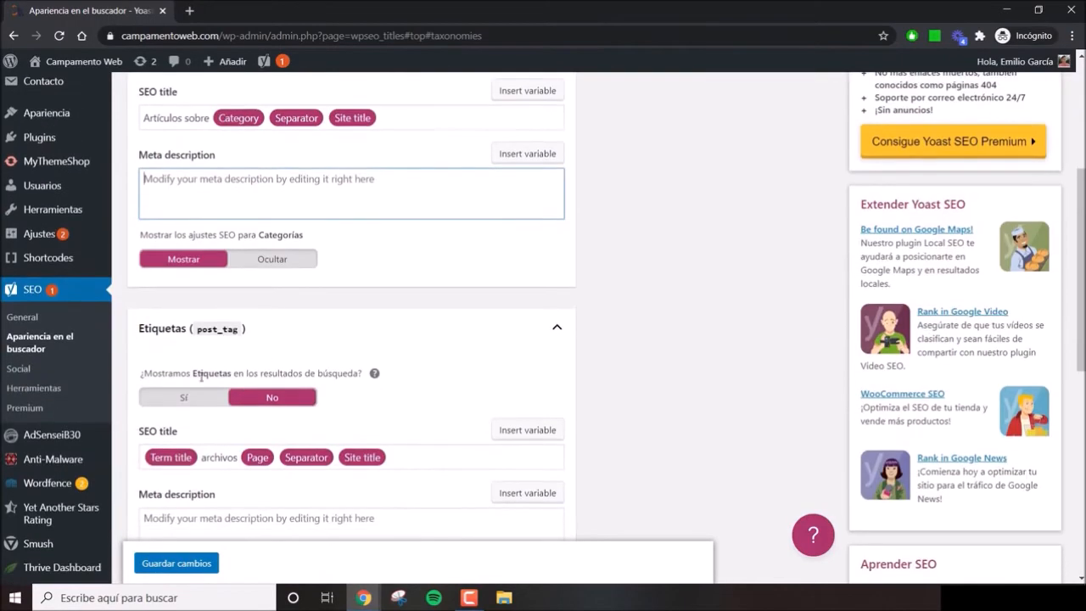
pyautogui.scroll(-1, 204, 376)
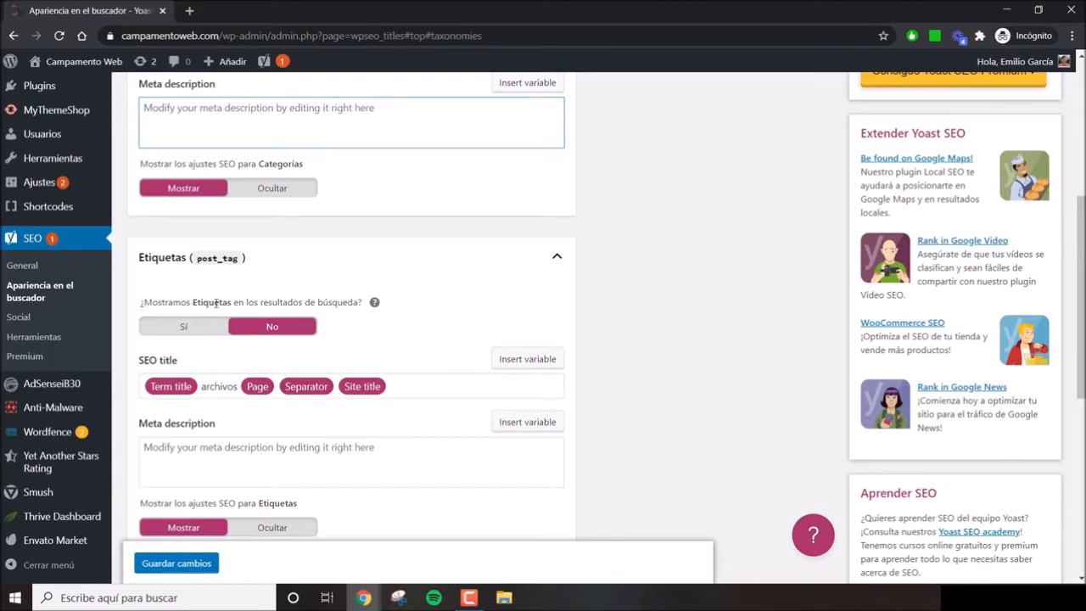
pyautogui.scroll(-1, 204, 301)
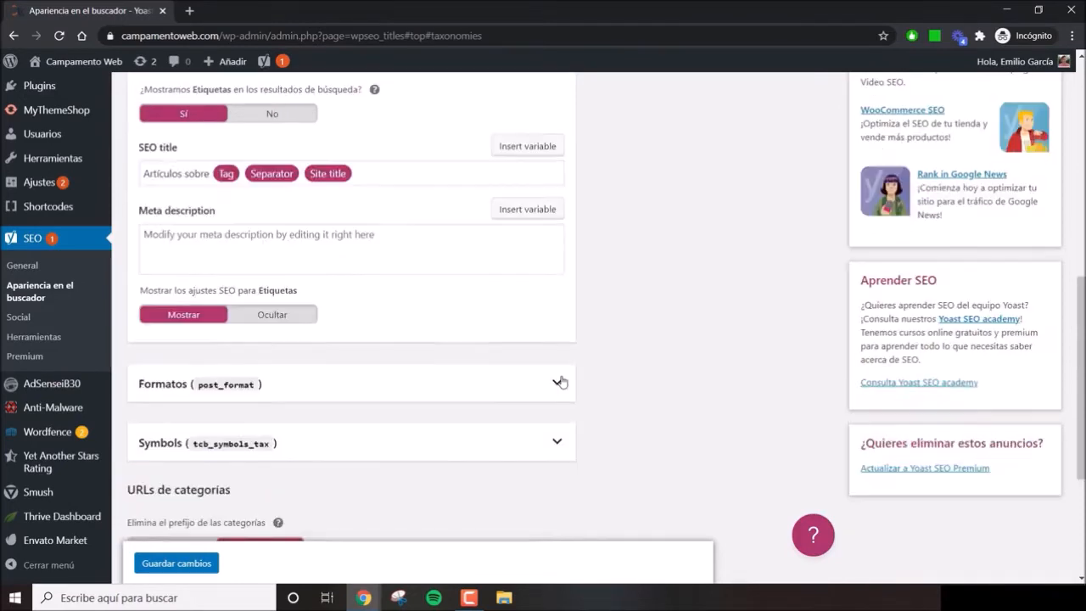
# Expand the Formatos and Symbols taxonomies, review their archive, search visibility and title options, and collapse both
pyautogui.click(556, 383)
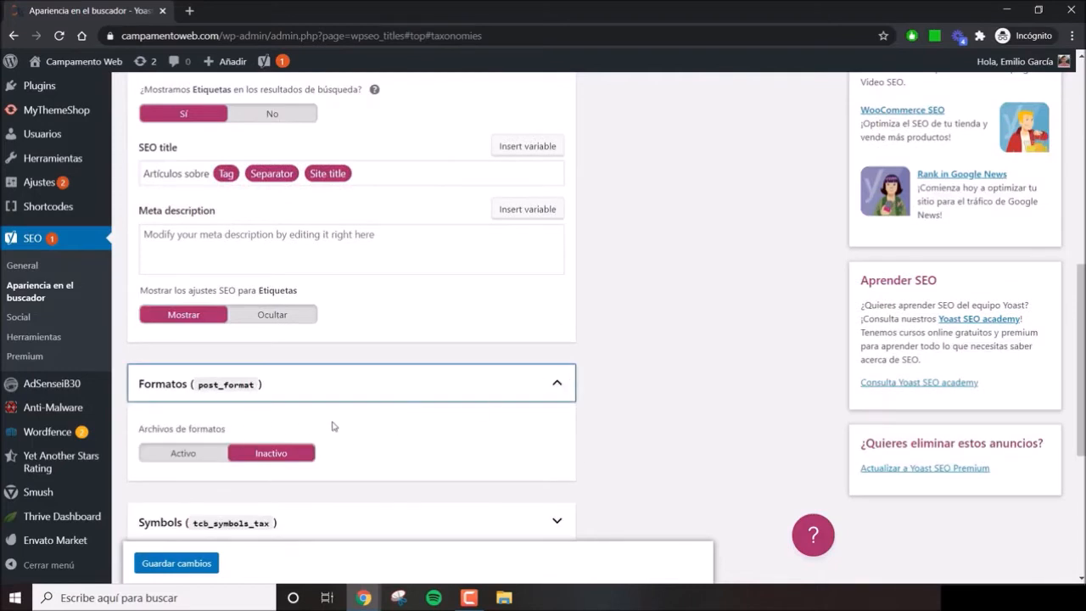
pyautogui.scroll(-1, 382, 467)
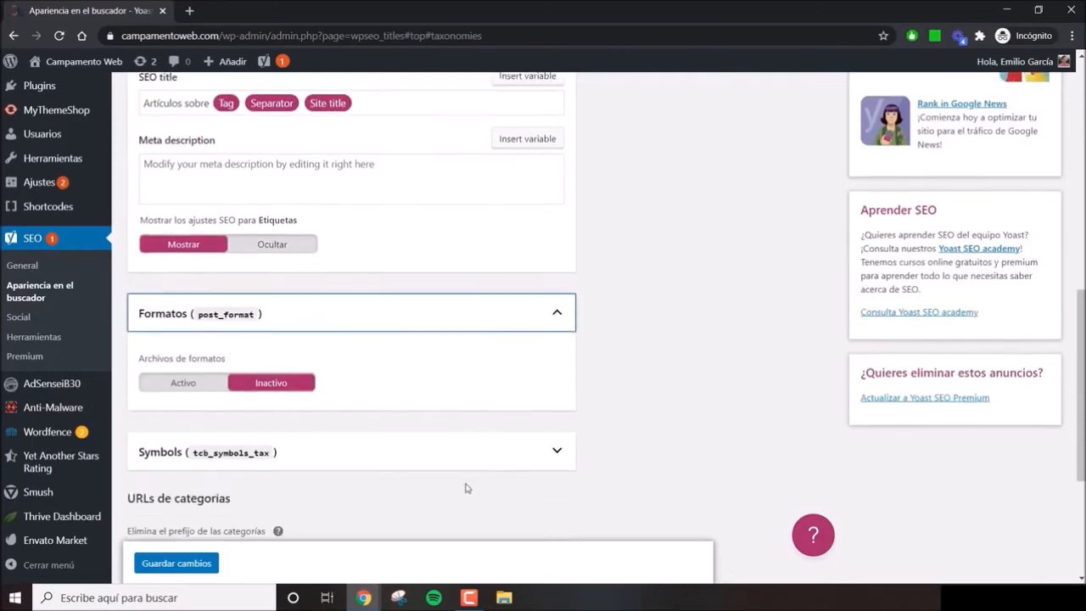
pyautogui.click(405, 454)
pyautogui.scroll(-3, 406, 455)
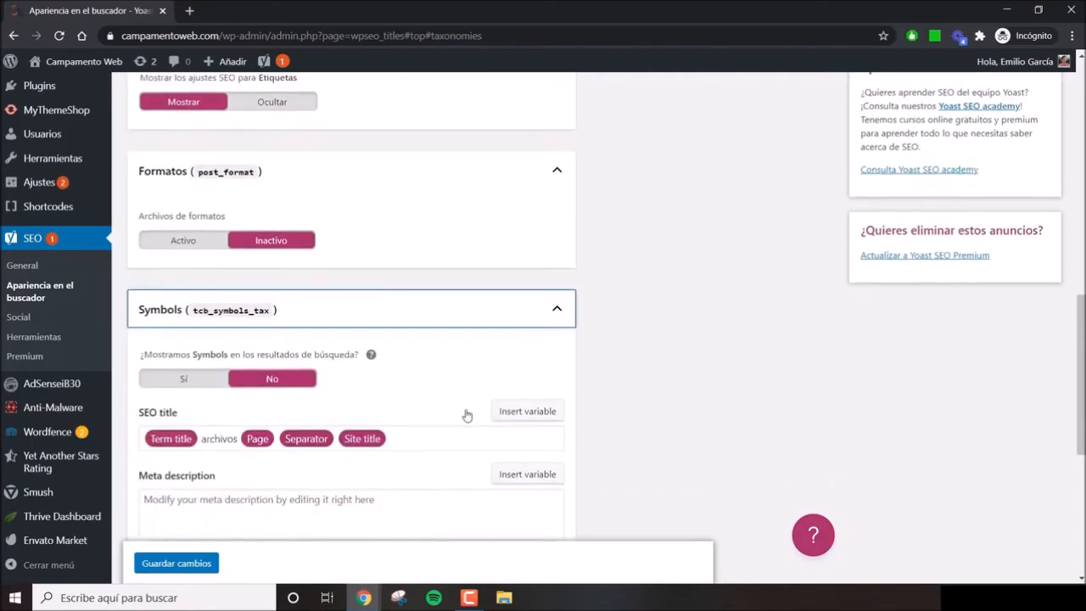
pyautogui.scroll(1, 459, 375)
pyautogui.scroll(-1, 459, 375)
pyautogui.scroll(3, 470, 371)
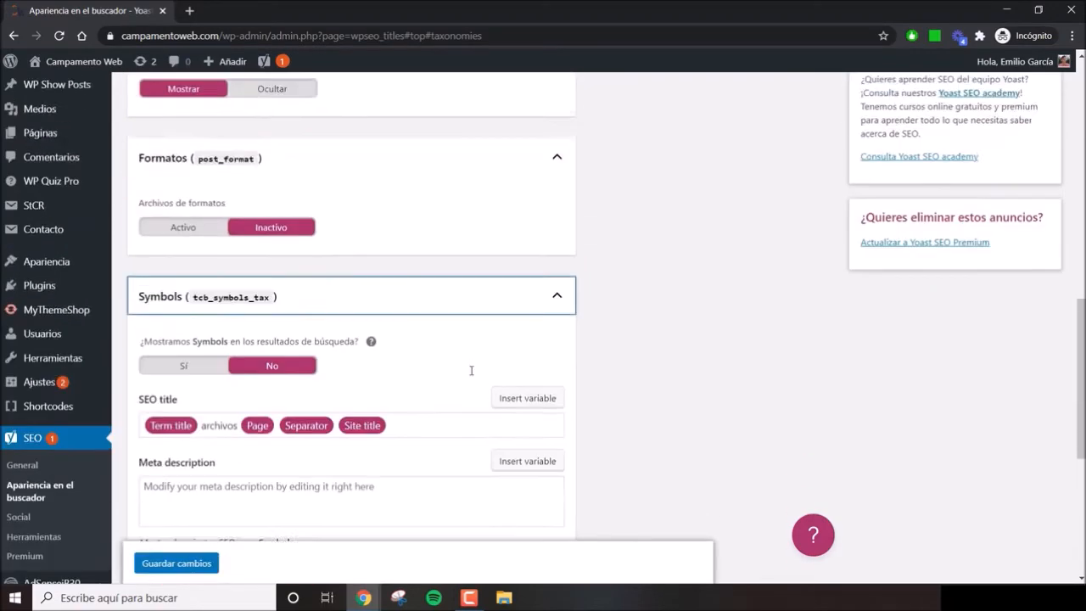
pyautogui.click(558, 450)
pyautogui.click(556, 314)
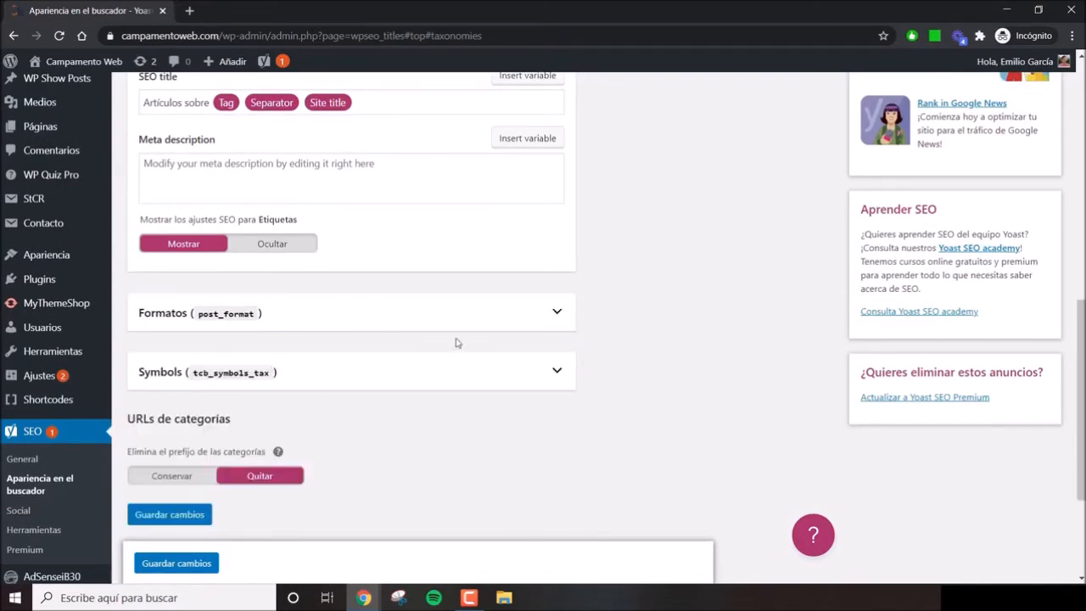
# Examine the category prefix removal option under URLs de categorías and highlight /category/ in its help text
pyautogui.scroll(-1, 519, 319)
pyautogui.moveTo(135, 384); pyautogui.dragTo(262, 388)
pyautogui.click(262, 388)
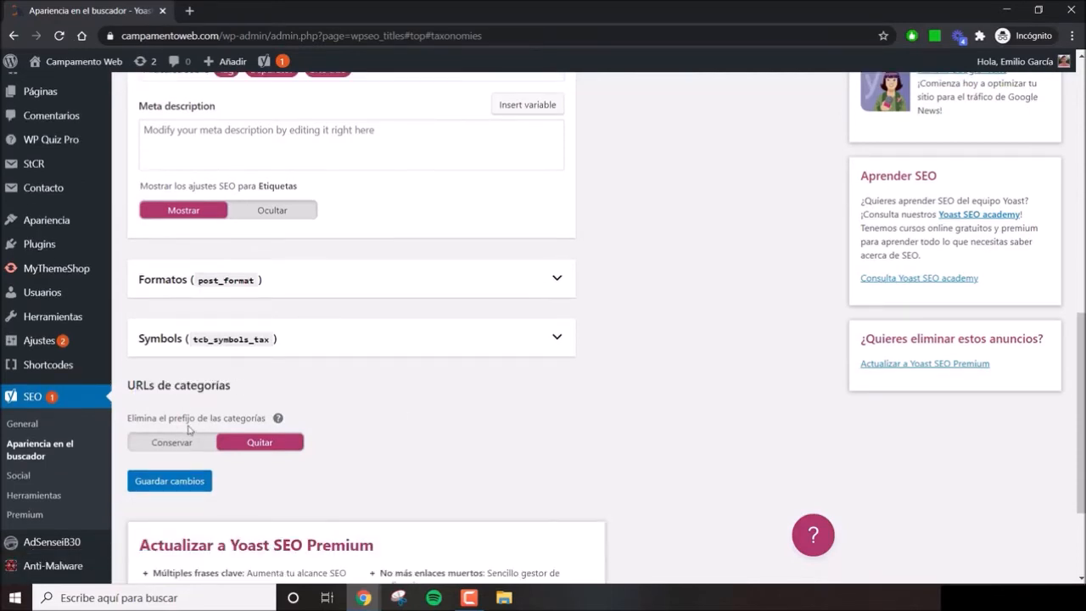
pyautogui.click(277, 417)
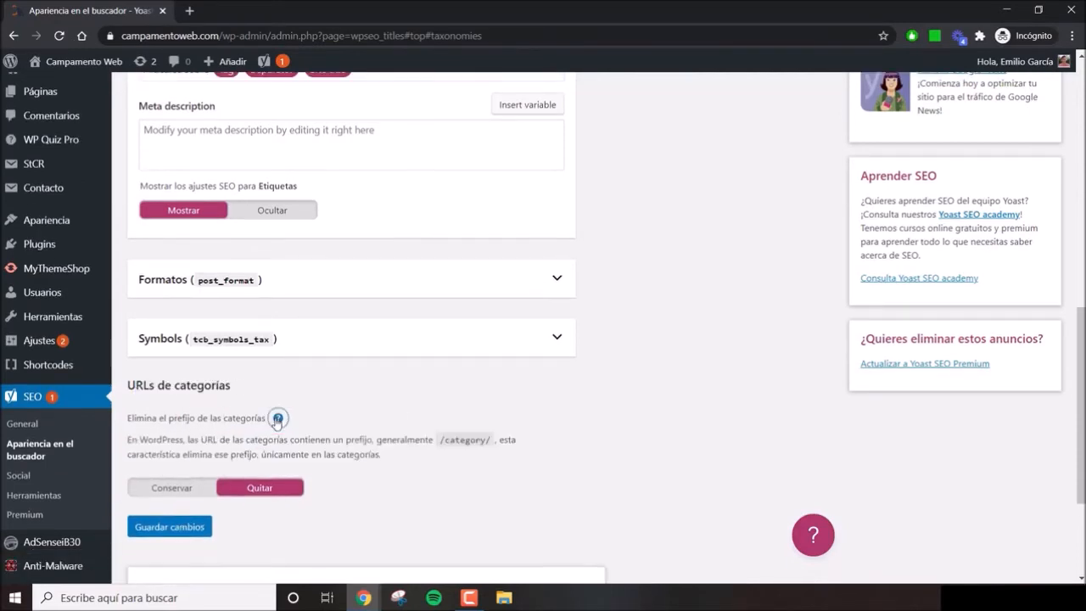
pyautogui.moveTo(438, 440); pyautogui.dragTo(492, 441)
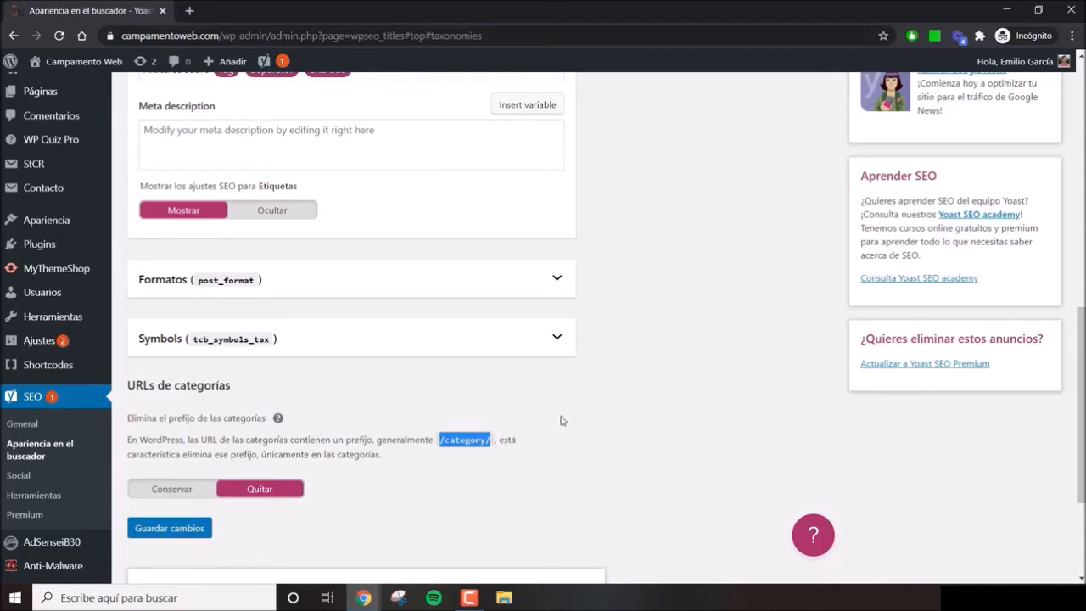
# Write the example category URL campamentoweb.com/category/seo in the address bar without loading it, and highlight its category prefix
pyautogui.moveTo(253, 36); pyautogui.dragTo(496, 37)
pyautogui.press('BackSpace')
pyautogui.write('cate')
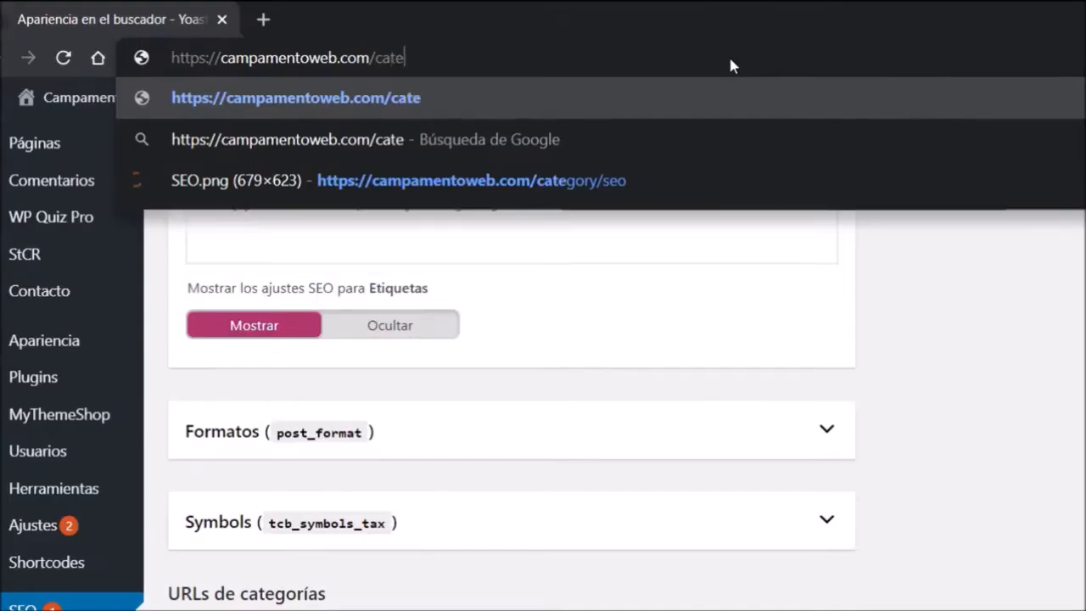
pyautogui.write('gory/seo')
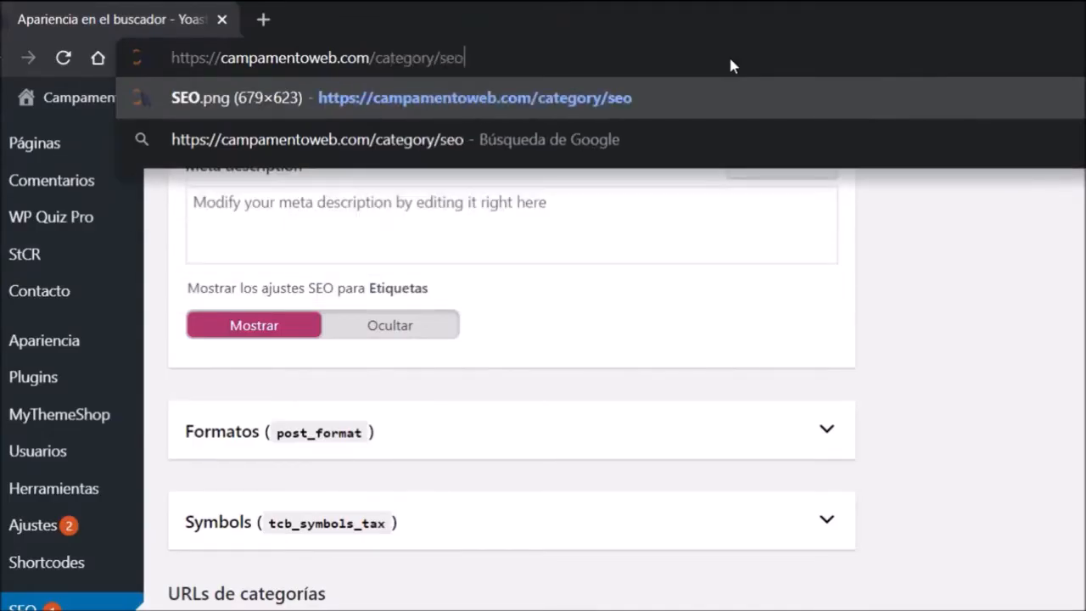
pyautogui.moveTo(220, 58); pyautogui.dragTo(520, 59)
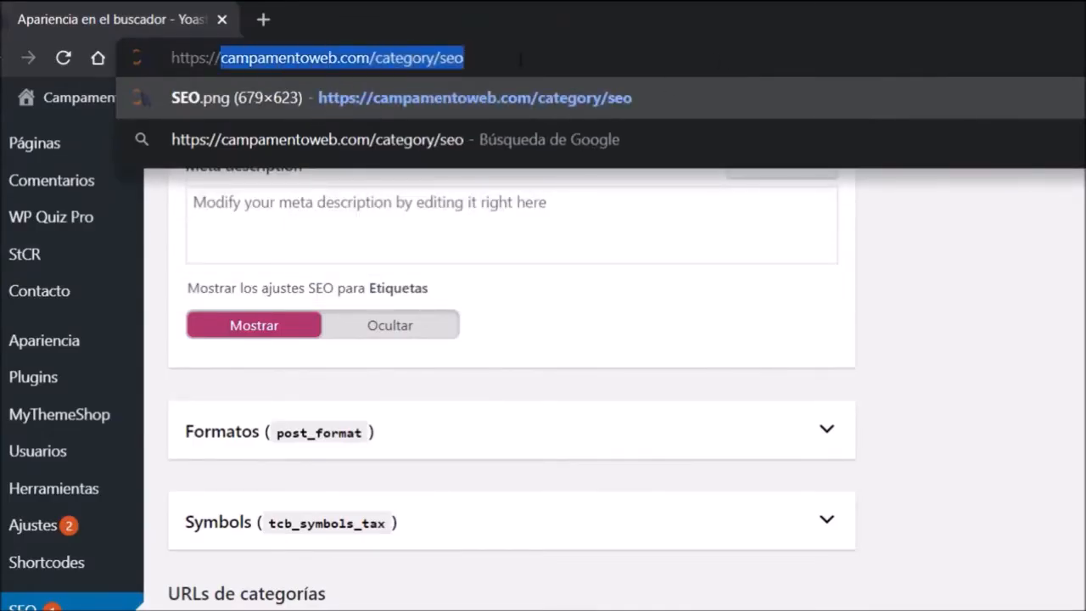
pyautogui.click(456, 60)
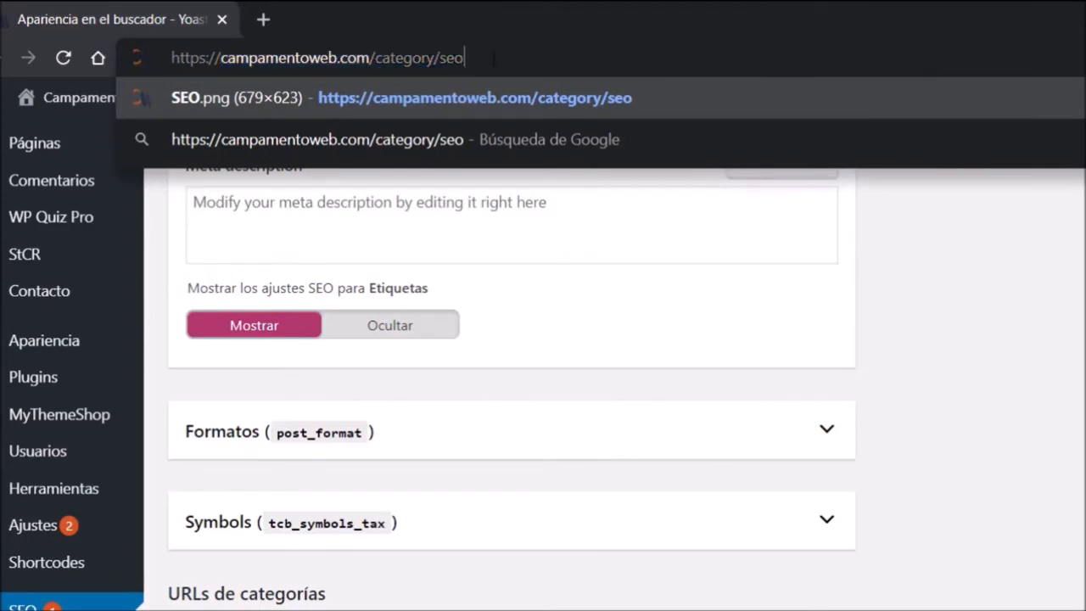
pyautogui.doubleClick(412, 58)
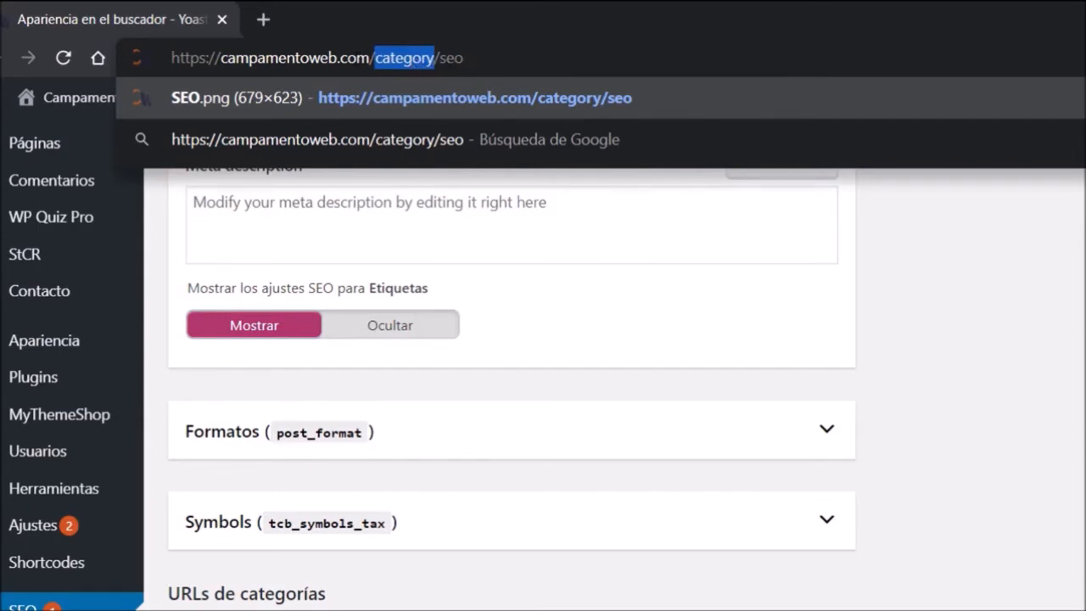
pyautogui.click(681, 511)
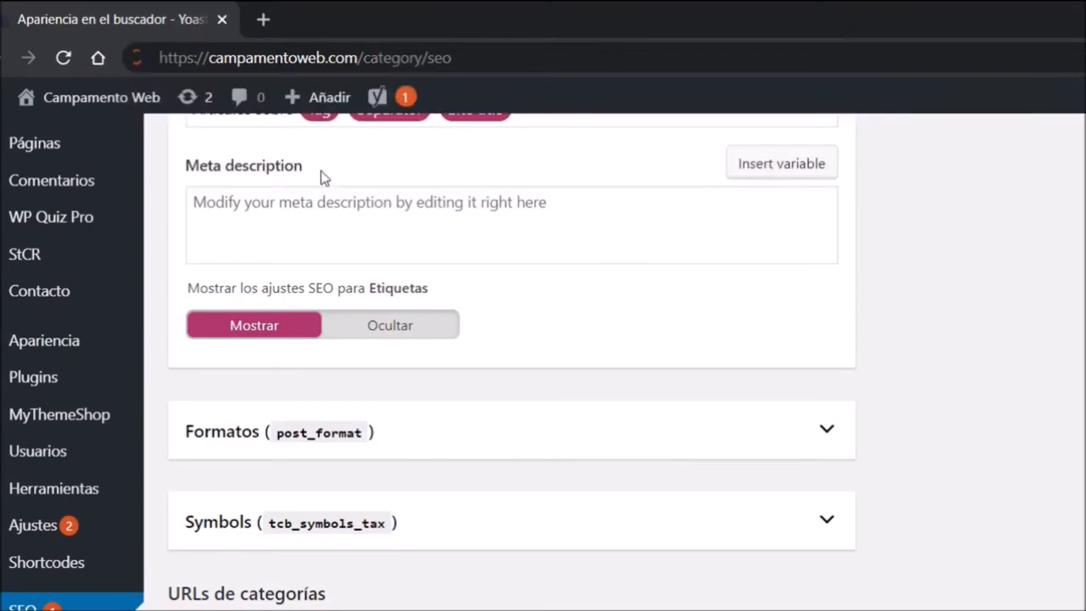
# Remove the category prefix from the example address, leaving campamentoweb.com/seo without loading it
pyautogui.moveTo(358, 58); pyautogui.dragTo(422, 58)
pyautogui.press('BackSpace')
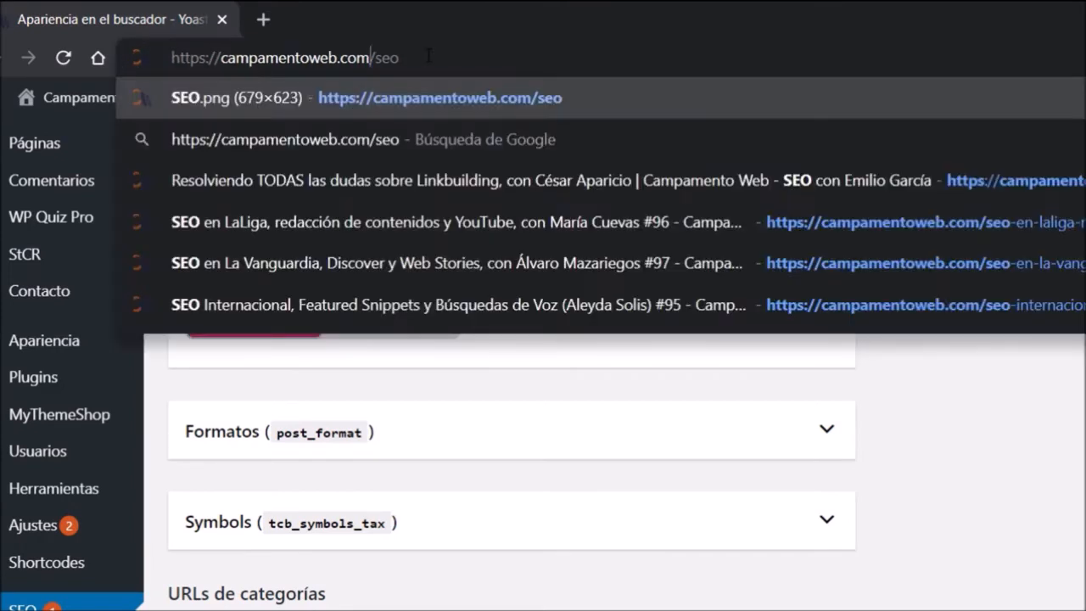
pyautogui.moveTo(222, 58); pyautogui.dragTo(454, 60)
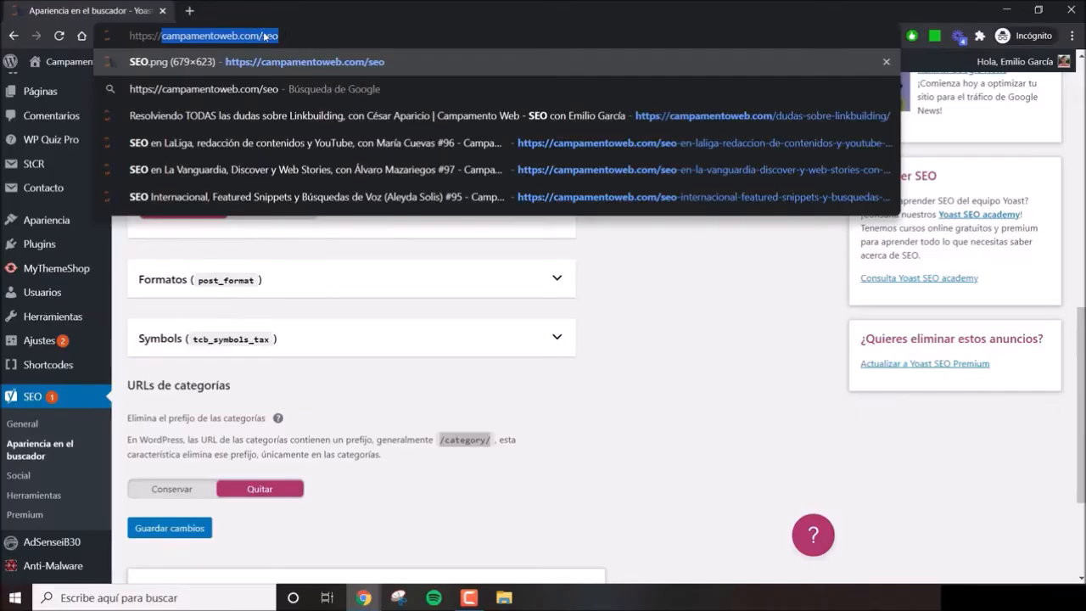
pyautogui.click(602, 442)
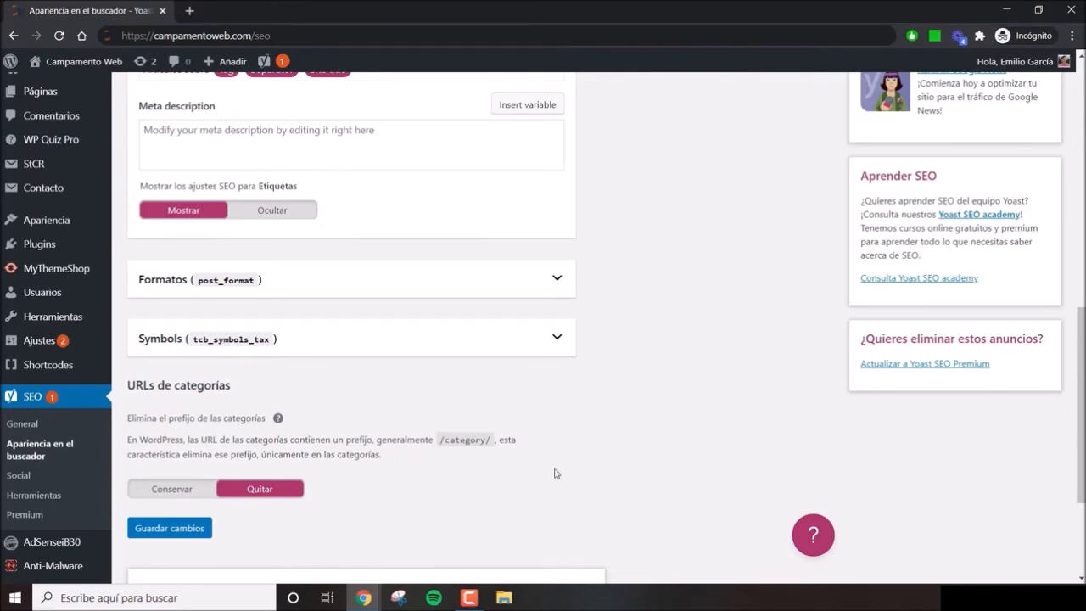
# Reinsert category/ before seo in the example address for comparison, and remove it again
pyautogui.doubleClick(262, 35)
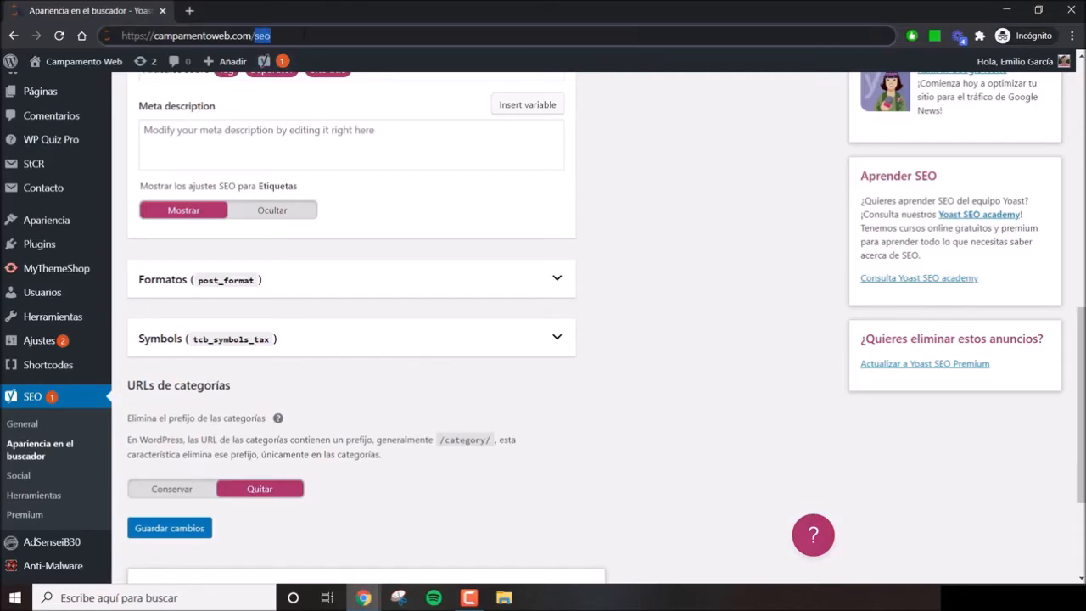
pyautogui.click(255, 36)
pyautogui.write('category/')
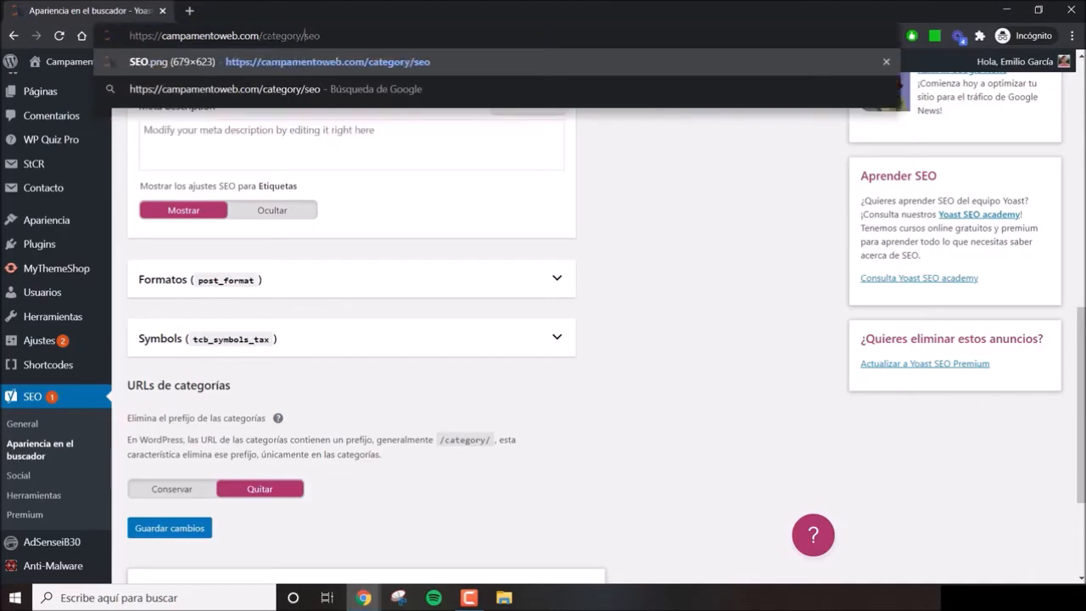
pyautogui.moveTo(258, 37)
pyautogui.mouseDown()
pyautogui.moveTo(320, 38)
pyautogui.moveTo(262, 36)
pyautogui.mouseUp()
pyautogui.click(315, 38)
pyautogui.press('BackSpace')
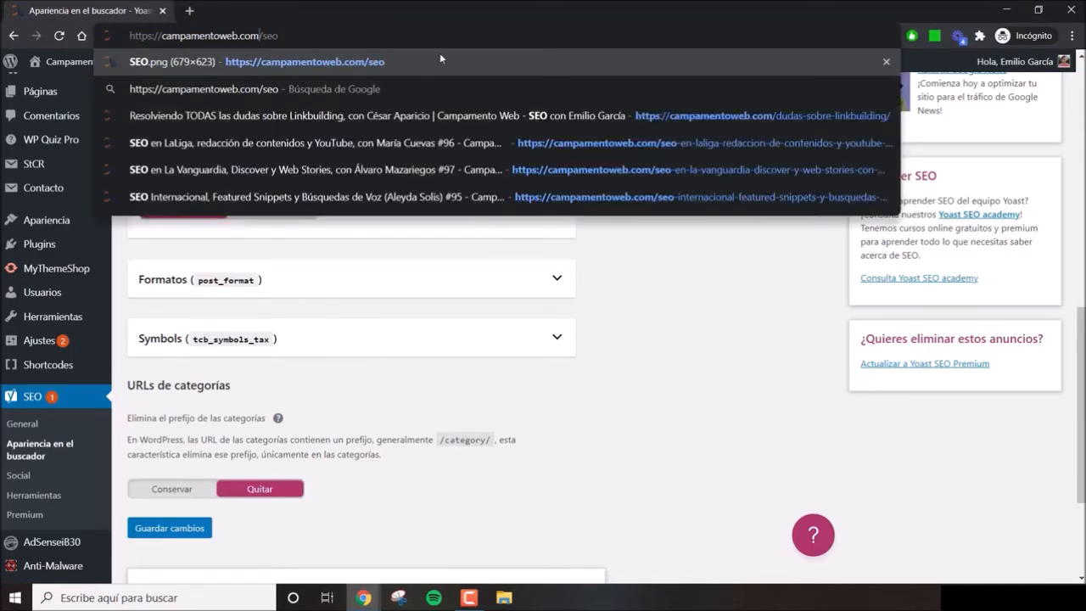
pyautogui.moveTo(261, 36); pyautogui.dragTo(310, 35)
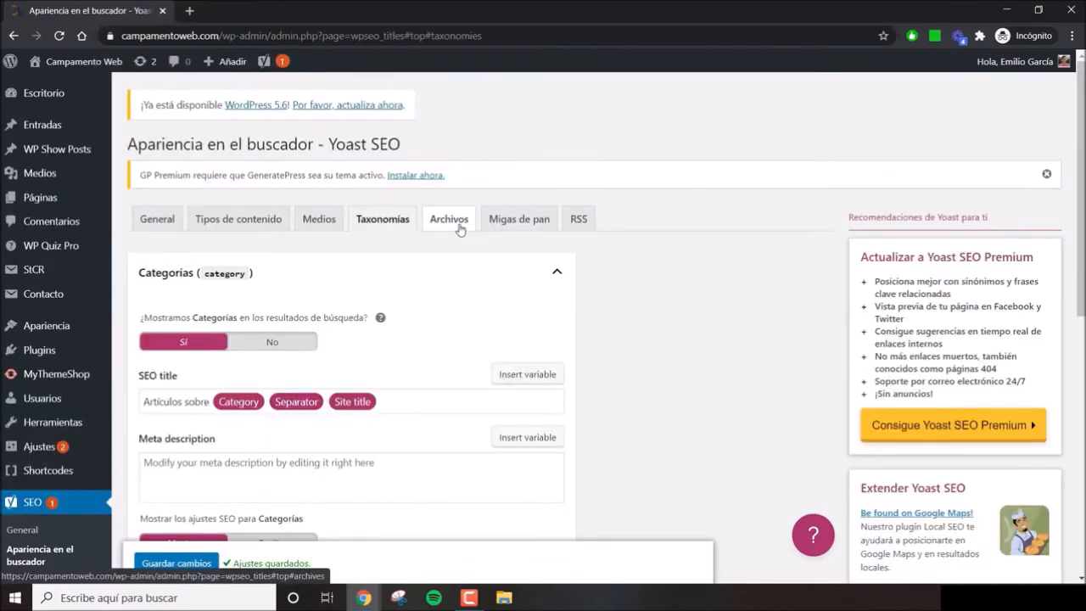
# Open the Archivos settings, look over the author and date archive options, and expand Páginas especiales
pyautogui.click(449, 219)
pyautogui.scroll(-1, 308, 305)
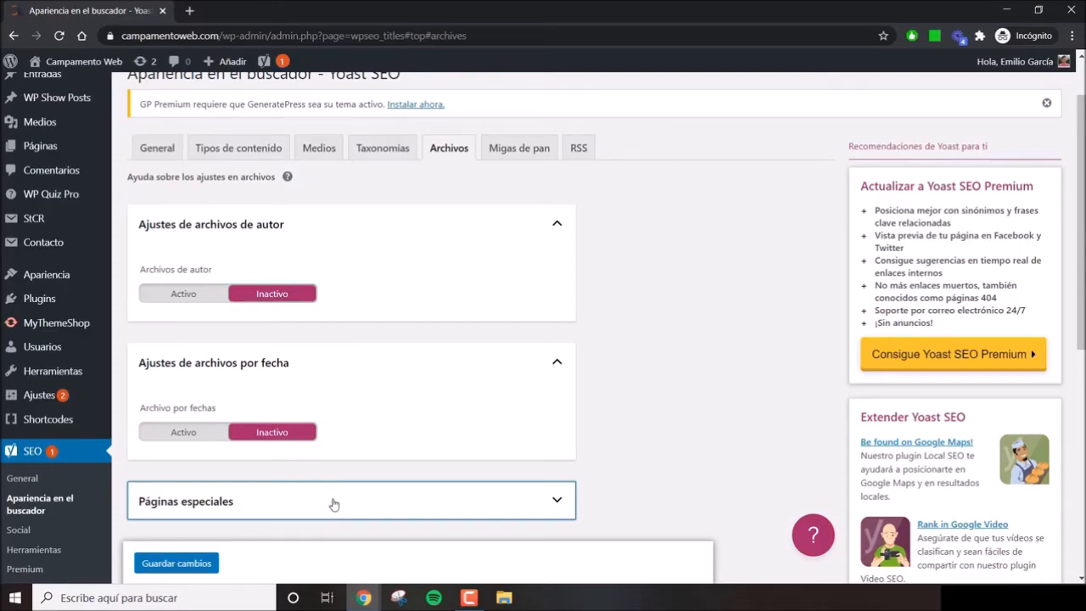
pyautogui.scroll(-1, 333, 505)
pyautogui.click(305, 429)
pyautogui.scroll(-2, 374, 379)
# Examine the "Has buscado" text and the Search phrase, Page, Separator and Site title variables in the Páginas de búsqueda title
pyautogui.click(165, 369)
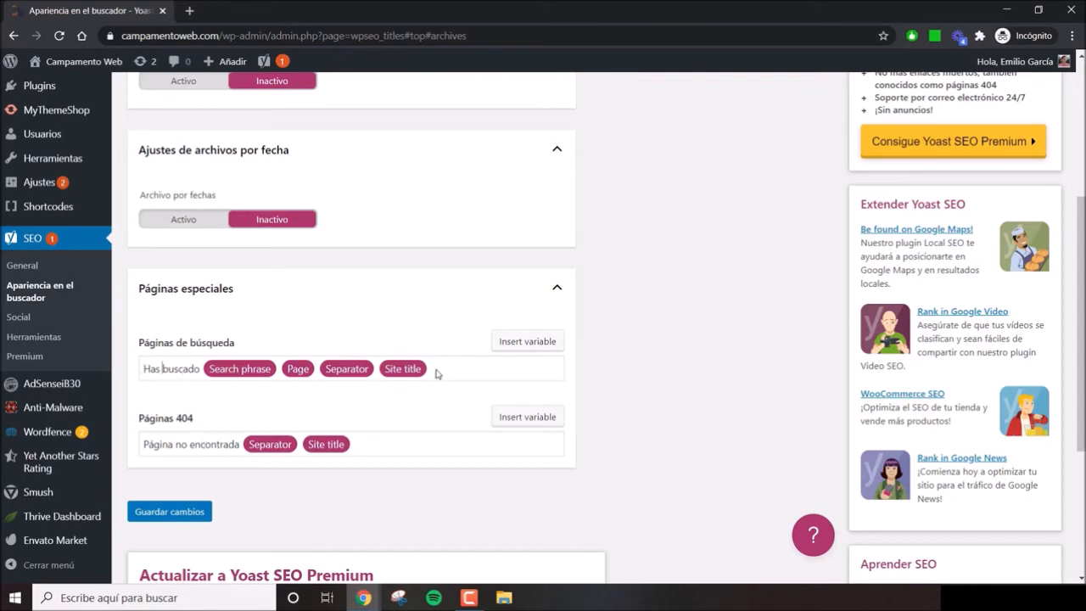
pyautogui.moveTo(476, 369); pyautogui.dragTo(144, 374)
pyautogui.click(163, 369)
pyautogui.moveTo(223, 374); pyautogui.dragTo(234, 378)
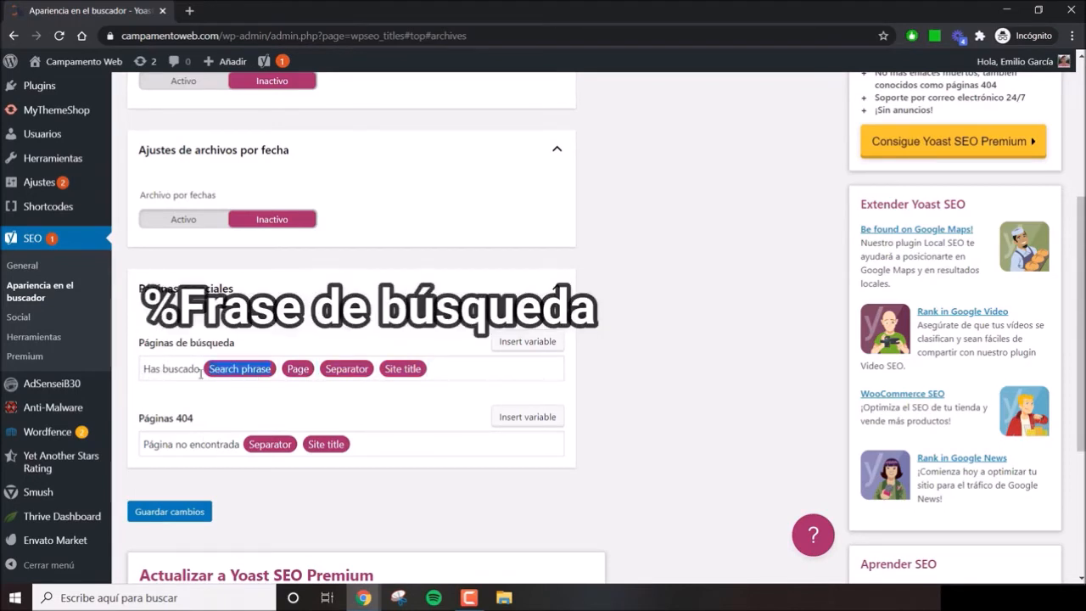
pyautogui.click(300, 374)
pyautogui.click(336, 377)
pyautogui.click(411, 376)
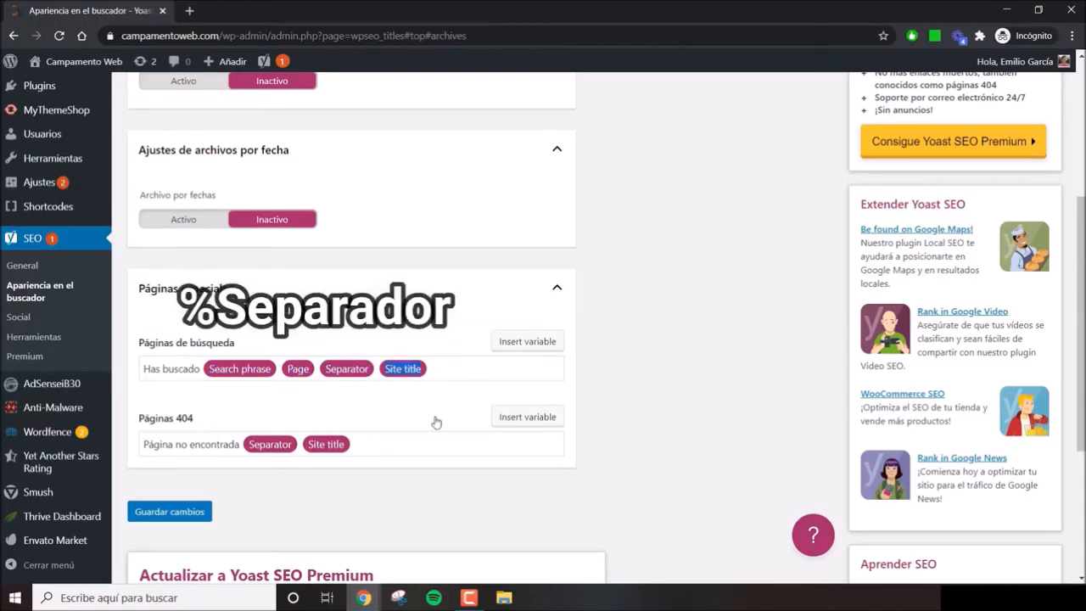
# Examine the "Página no encontrada" title template for Páginas 404, and return to the author archive settings
pyautogui.click(144, 442)
pyautogui.moveTo(145, 445); pyautogui.dragTo(373, 447)
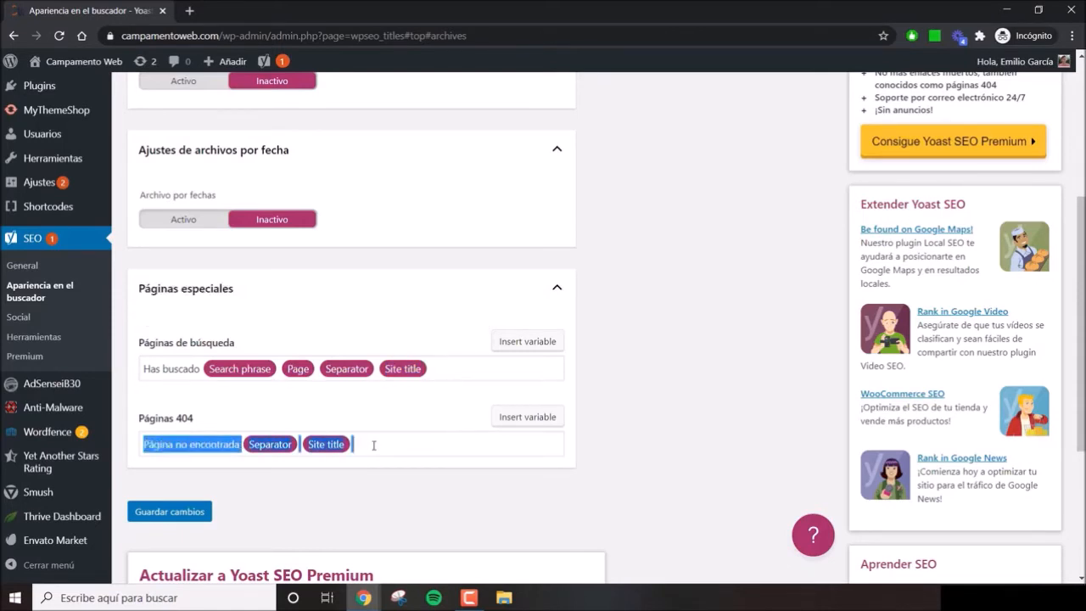
pyautogui.click(373, 445)
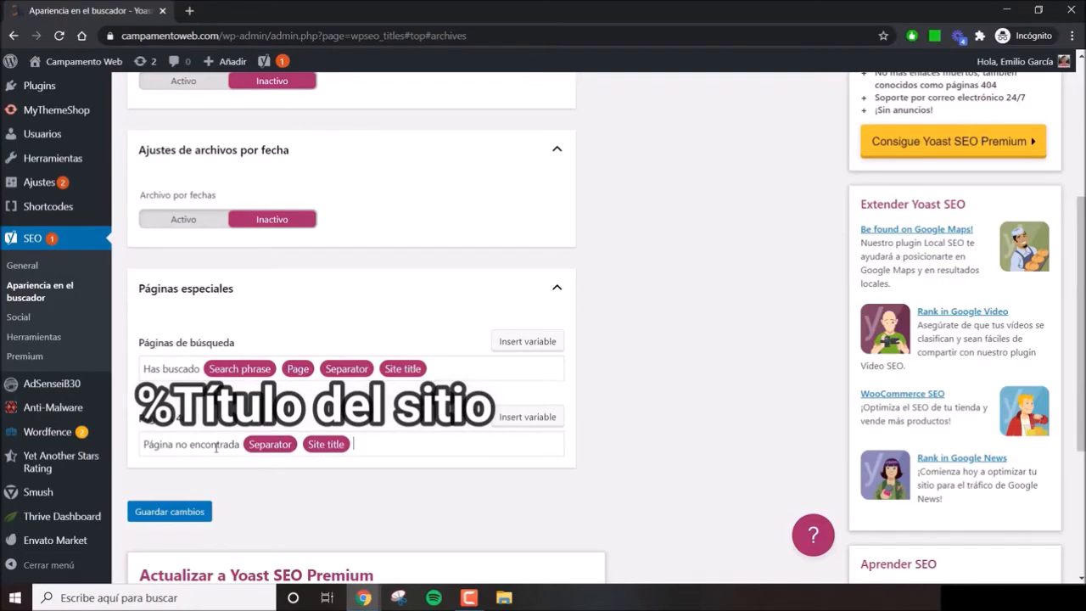
pyautogui.scroll(1, 200, 346)
pyautogui.scroll(3, 204, 348)
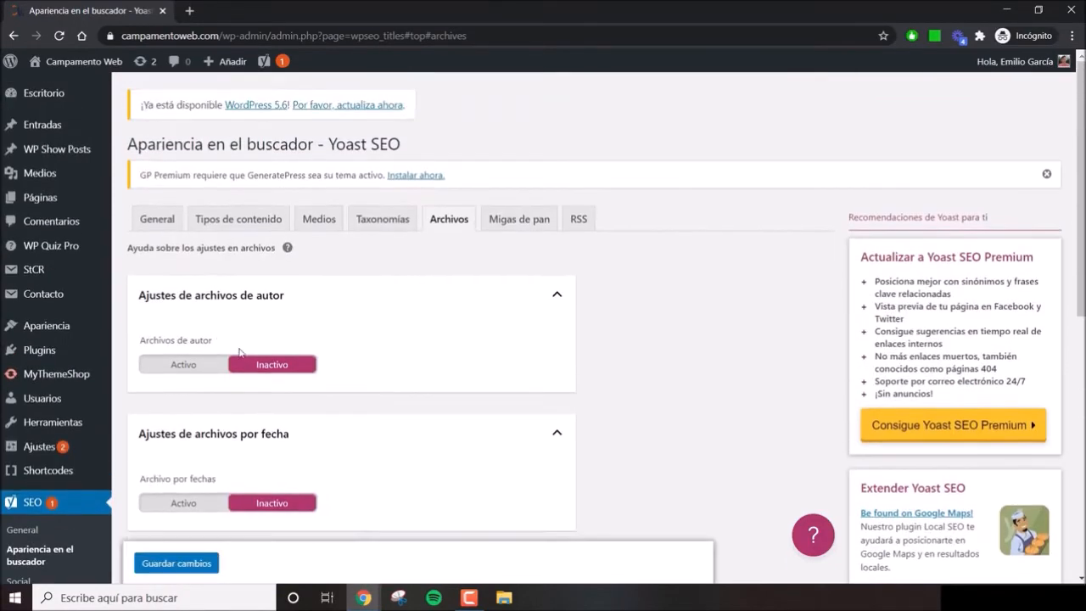
# Look over the remaining archive settings and open the Migas de pan settings
pyautogui.scroll(-4, 233, 351)
pyautogui.click(193, 512)
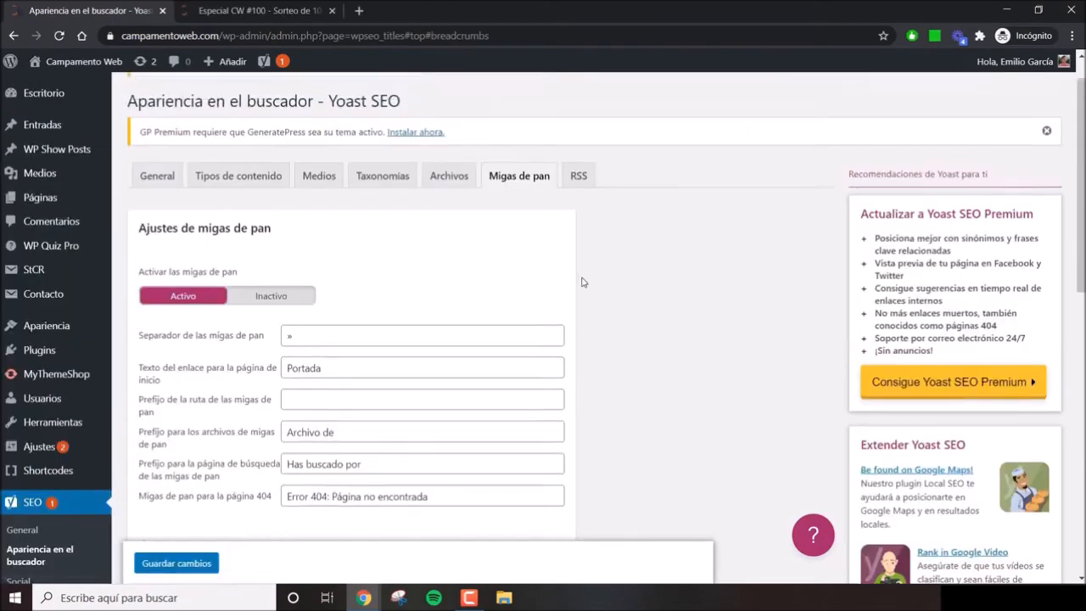
pyautogui.scroll(-1, 643, 264)
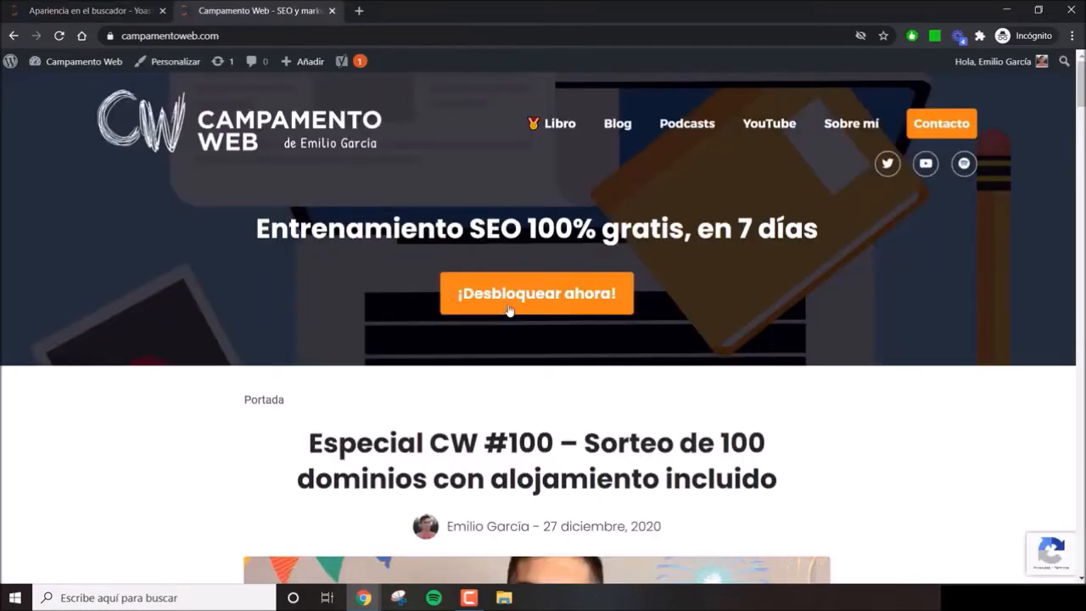
# Examine the Portada breadcrumb on the site's home page and open the Especial CW #100 post
pyautogui.scroll(-1, 314, 344)
pyautogui.moveTo(241, 331); pyautogui.dragTo(299, 332)
pyautogui.click(386, 359)
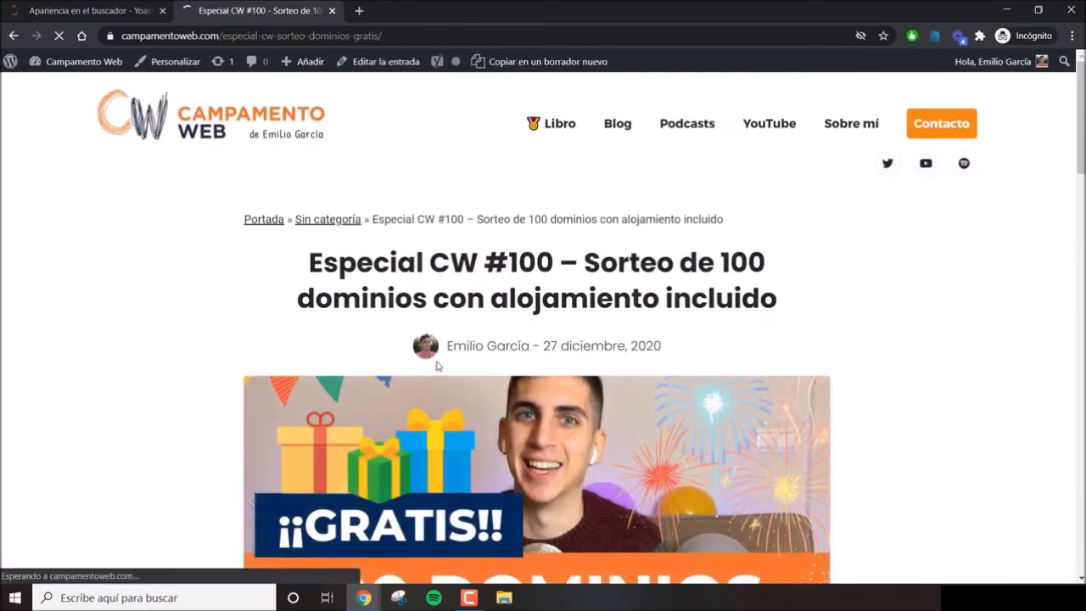
# Examine the Especial CW #100 post's breadcrumb trail, including its home, category and post title parts
pyautogui.moveTo(240, 220); pyautogui.dragTo(730, 226)
pyautogui.click(711, 219)
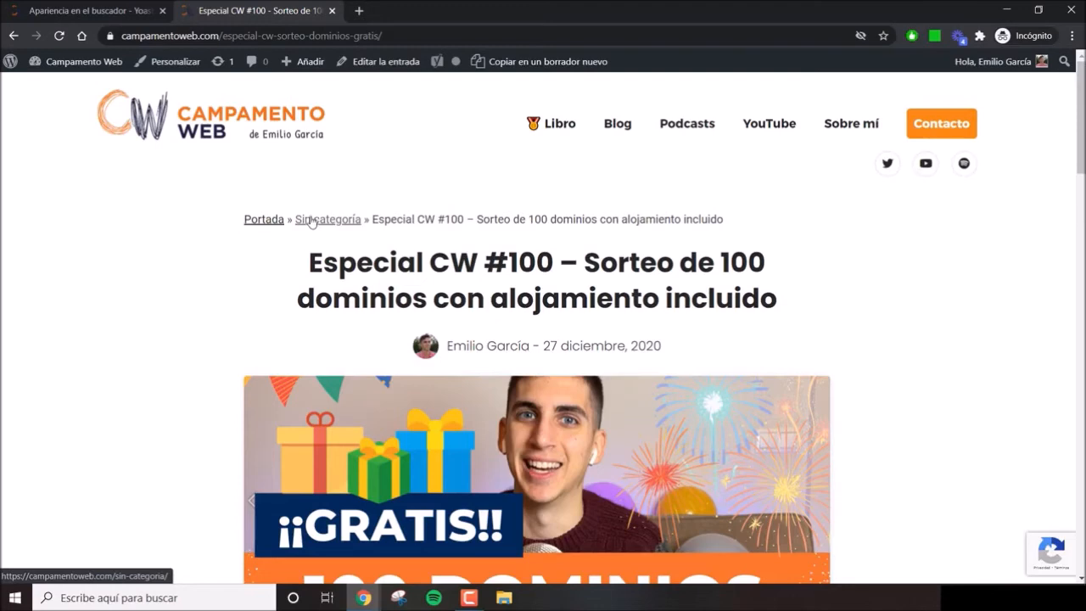
pyautogui.moveTo(374, 219); pyautogui.dragTo(738, 221)
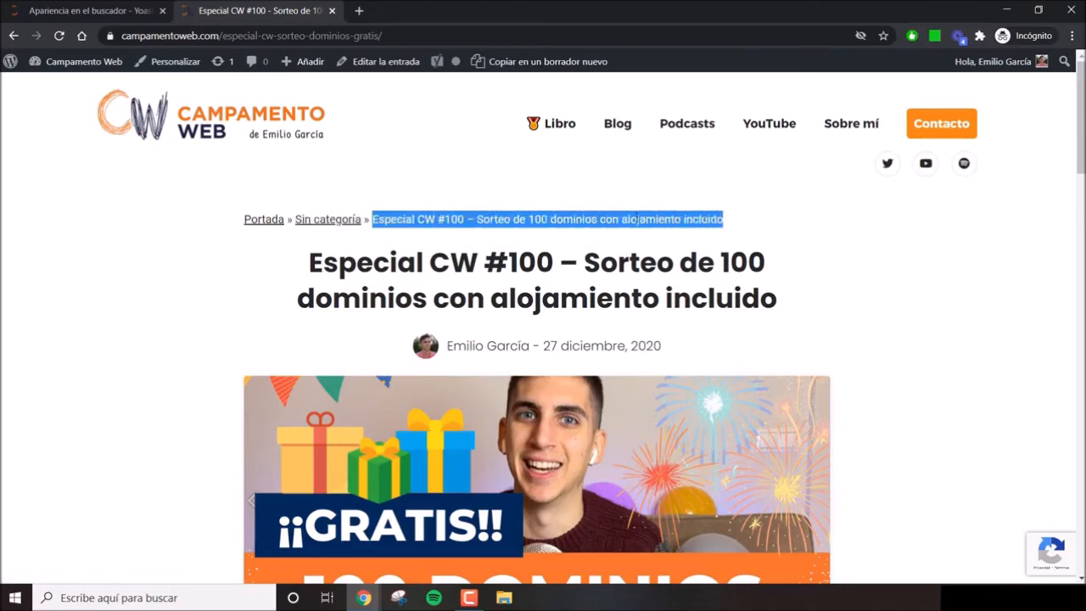
pyautogui.click(668, 219)
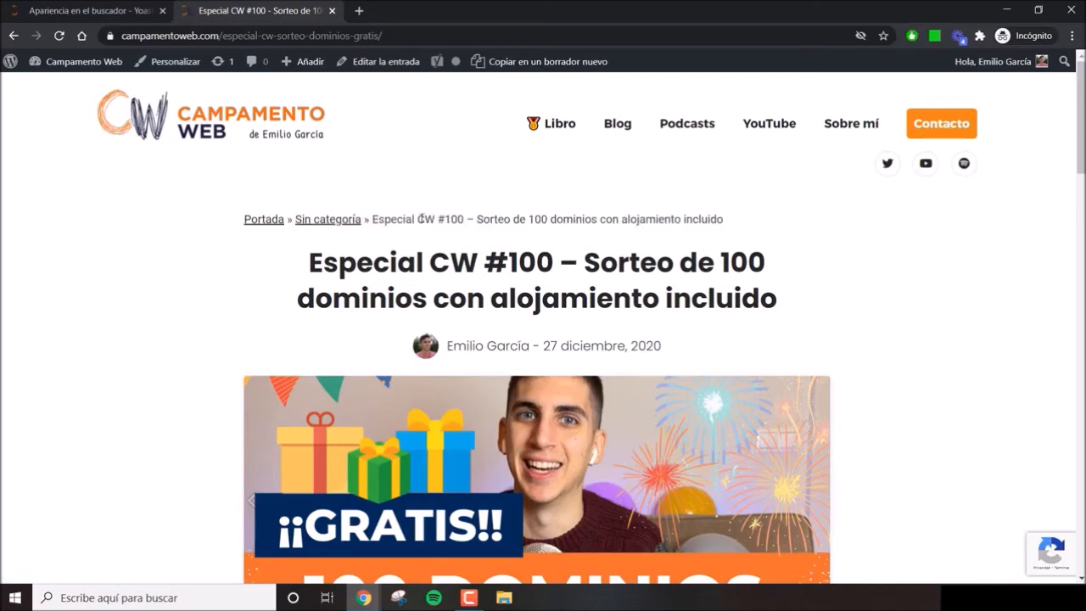
pyautogui.scroll(-3, 419, 219)
pyautogui.scroll(3, 259, 223)
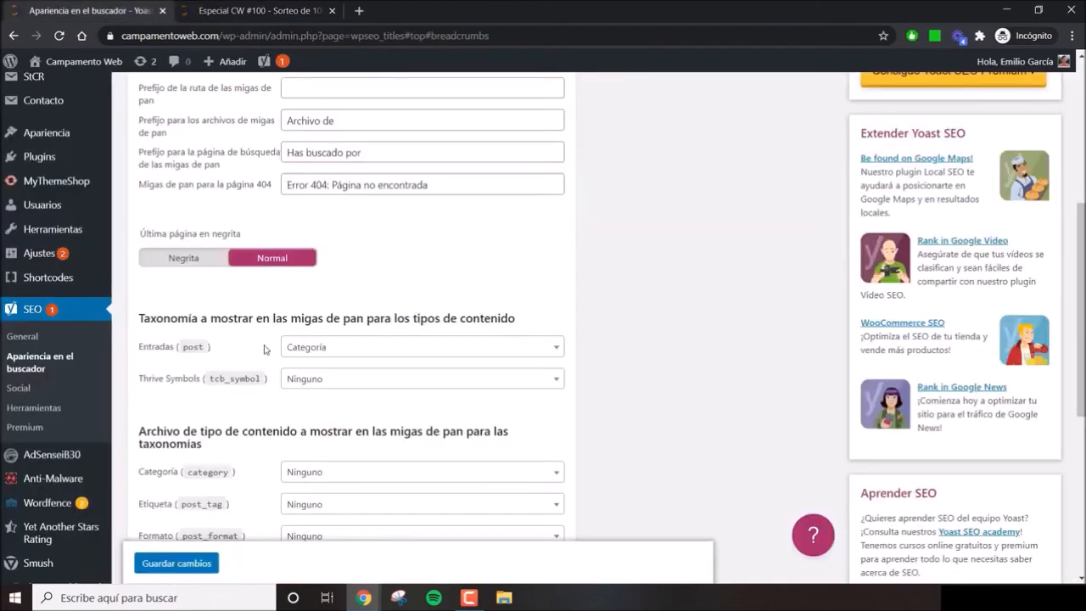
# Review the breadcrumb taxonomy options for Entradas, keep Categoría, and compare them with the category in the post's breadcrumb
pyautogui.click(111, 10)
pyautogui.click(323, 348)
pyautogui.click(319, 418)
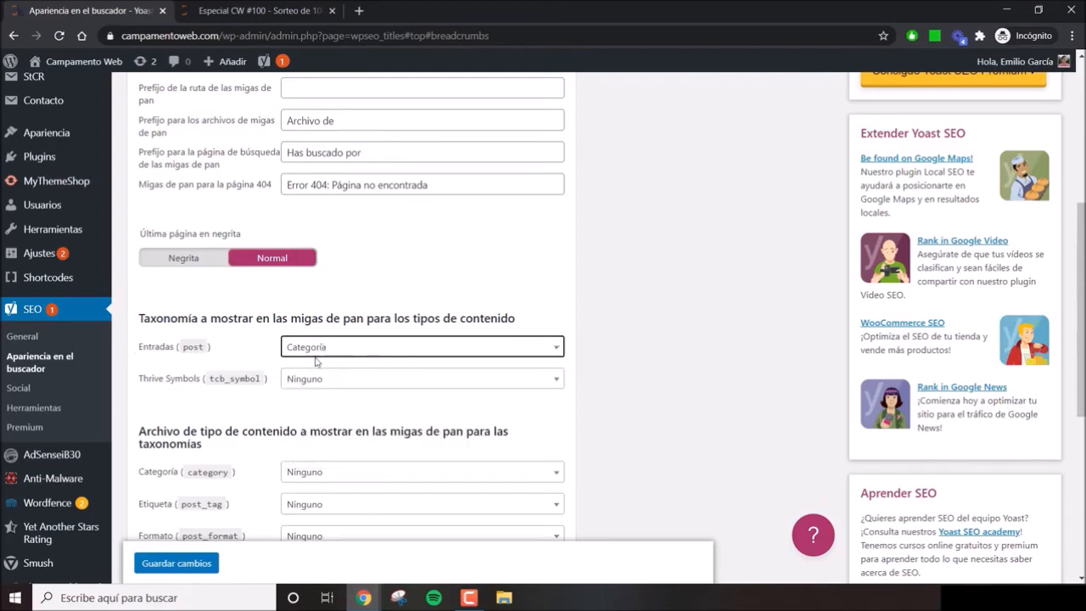
pyautogui.click(227, 11)
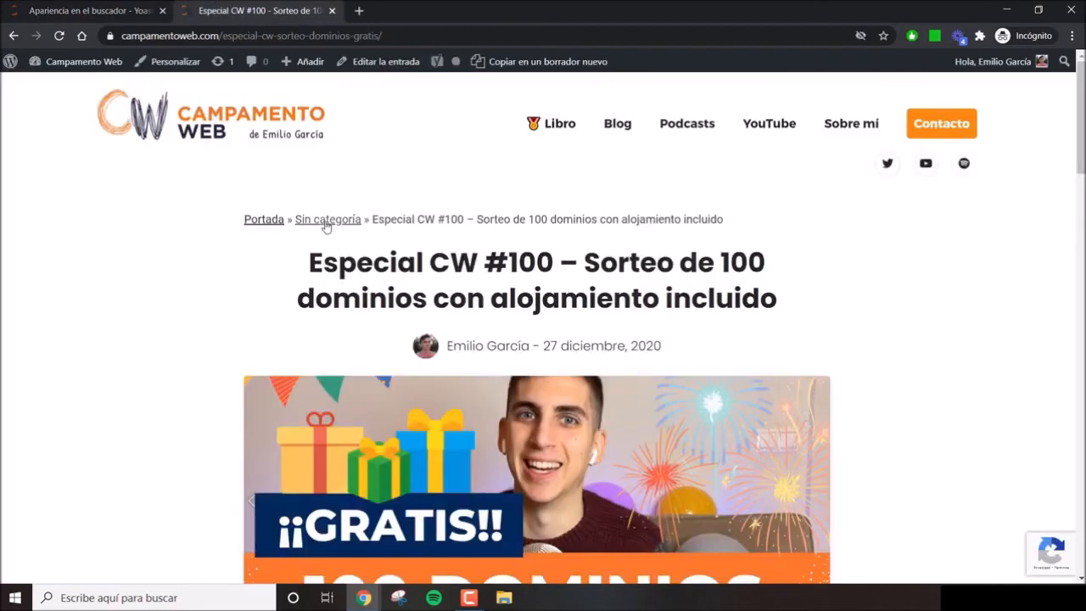
# Set the breadcrumb taxonomy for Entradas to Ninguno, save the changes, and reload the post to check its breadcrumb
pyautogui.click(136, 11)
pyautogui.click(315, 352)
pyautogui.click(322, 392)
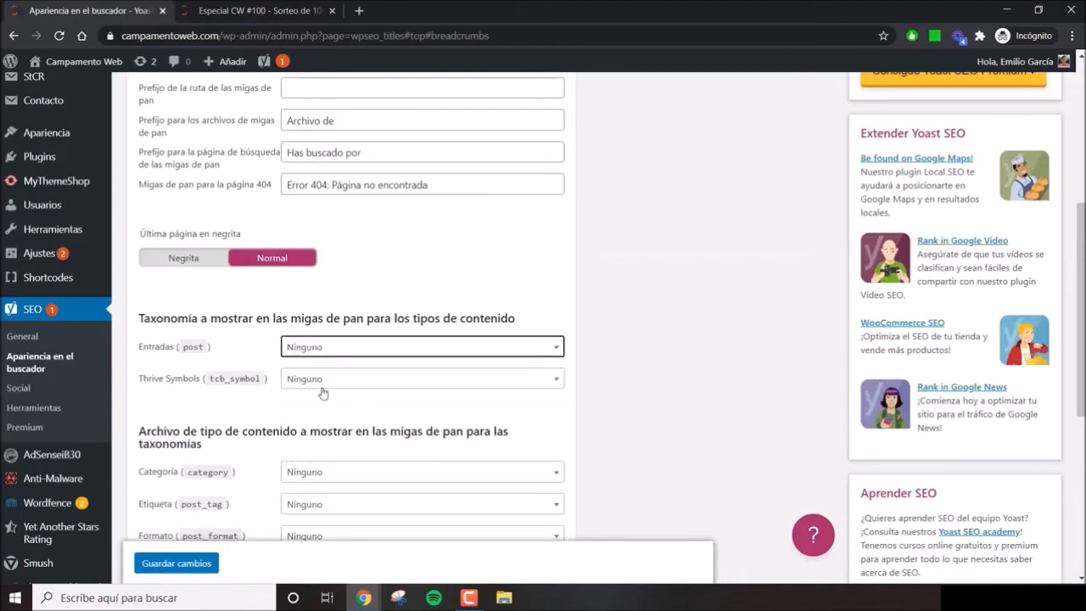
pyautogui.click(194, 560)
pyautogui.hotkey('ctrl', 'Tab')
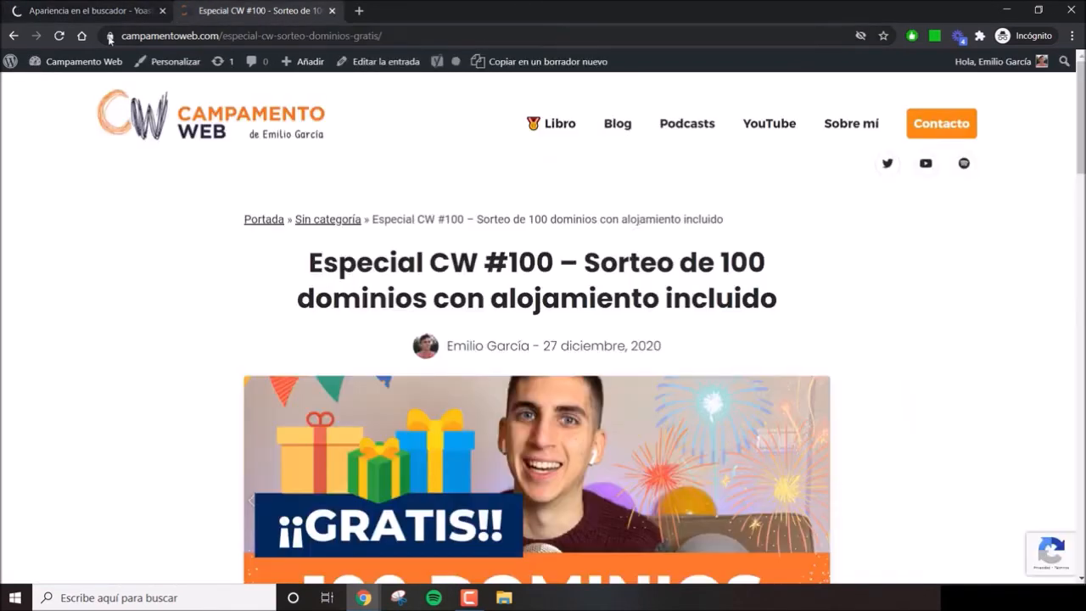
pyautogui.click(59, 37)
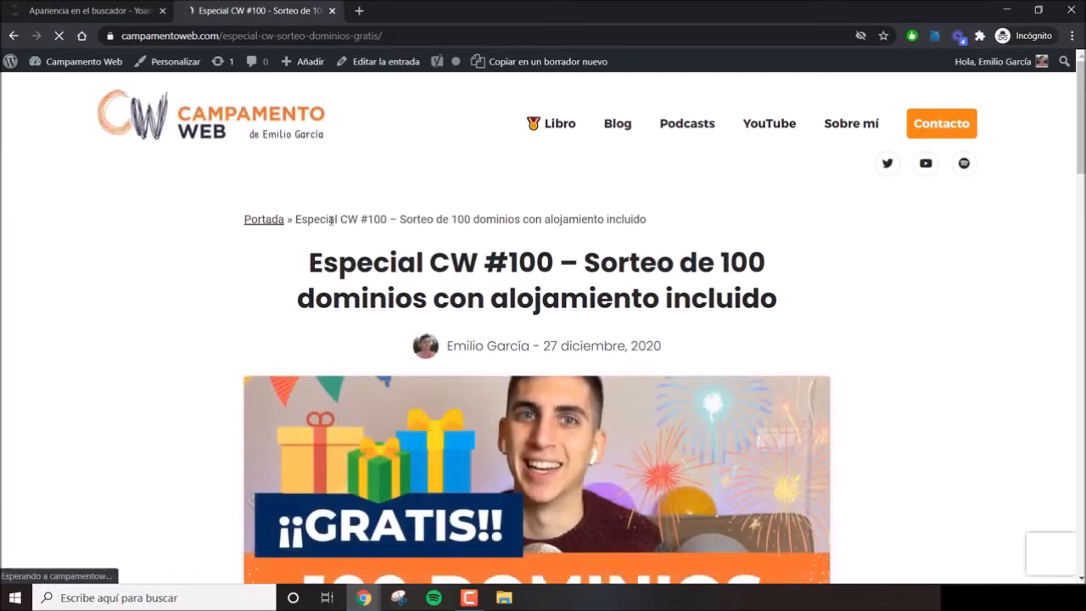
# Set the breadcrumb taxonomy for Entradas back to Categoría, save the changes, and reload the post
pyautogui.hotkey('ctrl', 'Tab')
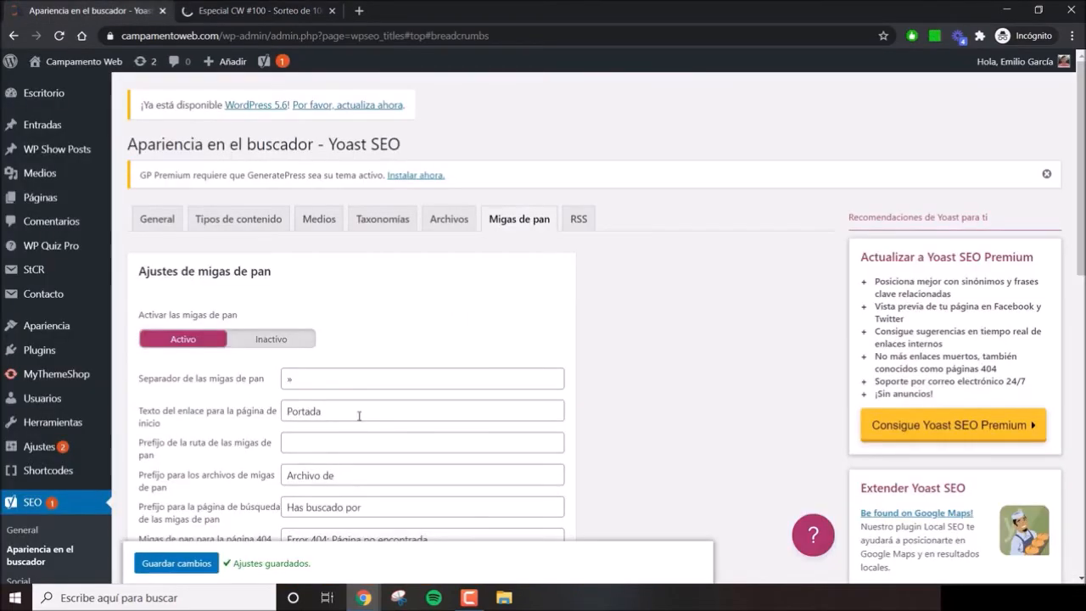
pyautogui.scroll(-3, 348, 424)
pyautogui.click(333, 425)
pyautogui.click(333, 486)
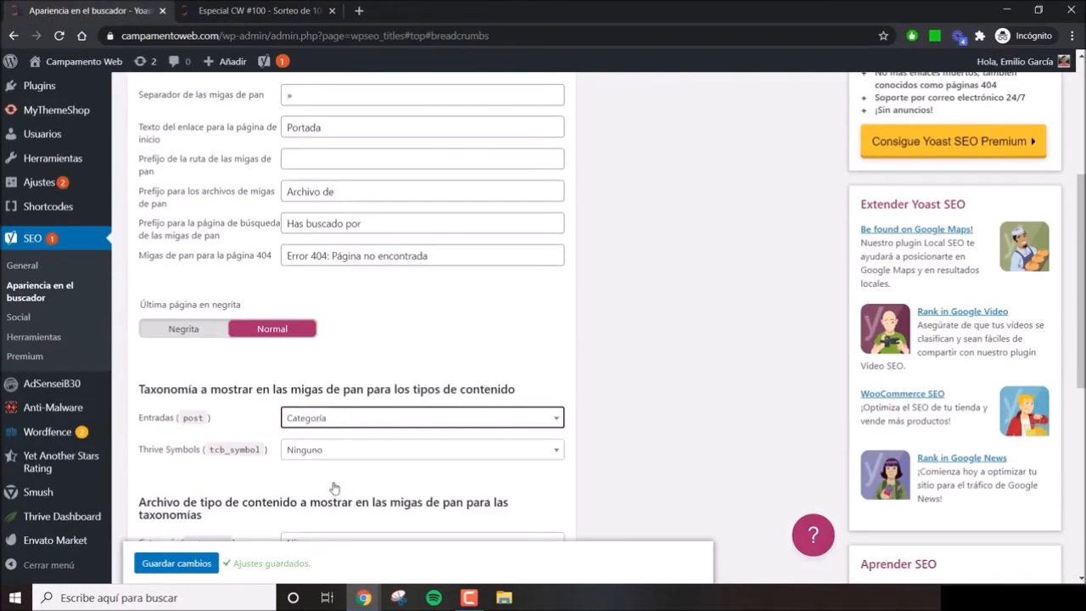
pyautogui.click(176, 564)
pyautogui.click(246, 11)
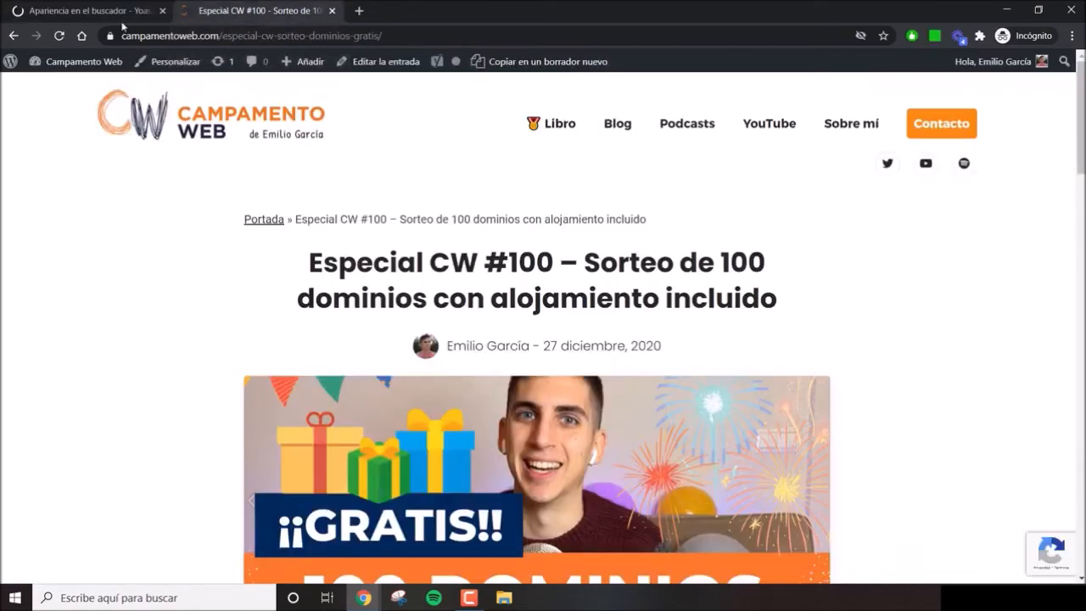
pyautogui.click(58, 35)
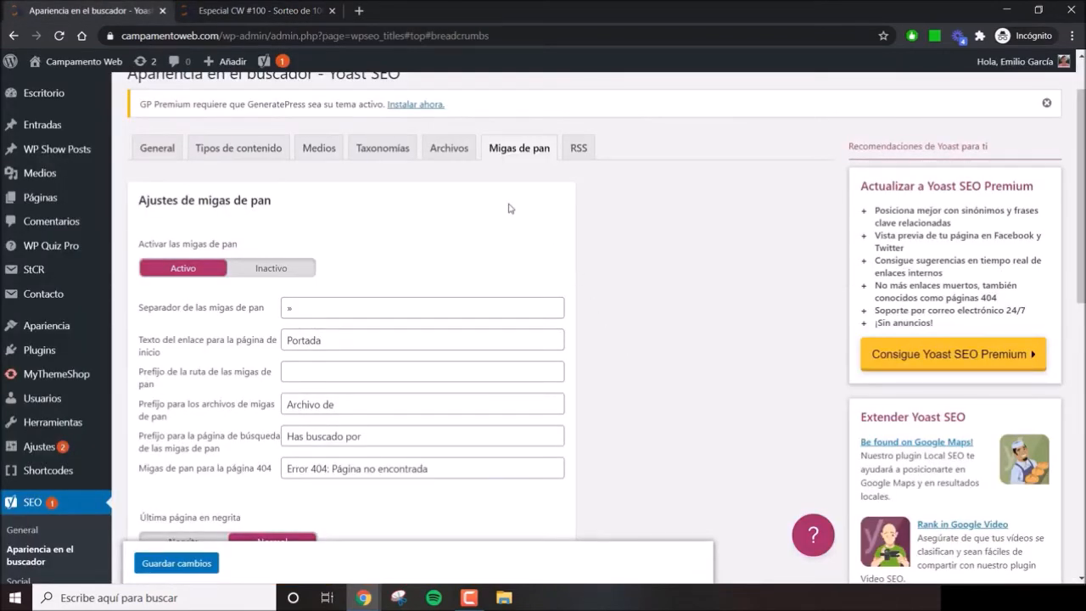
# Open the Tipos de contenido settings and examine the Title, Separator and Site title variables in the Entradas SEO title
pyautogui.scroll(2, 379, 170)
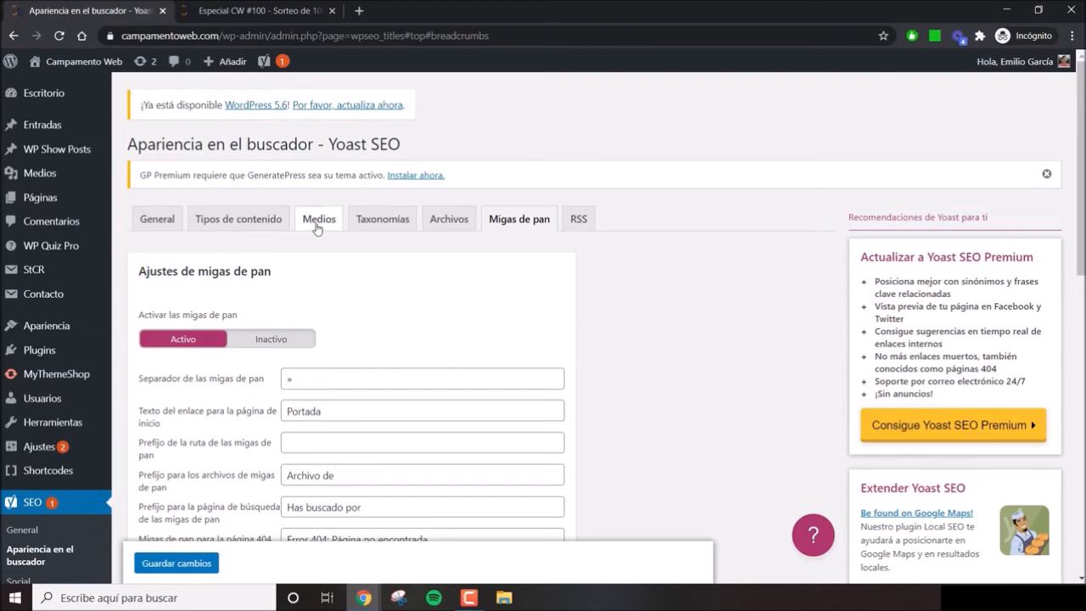
pyautogui.click(265, 228)
pyautogui.scroll(-3, 249, 206)
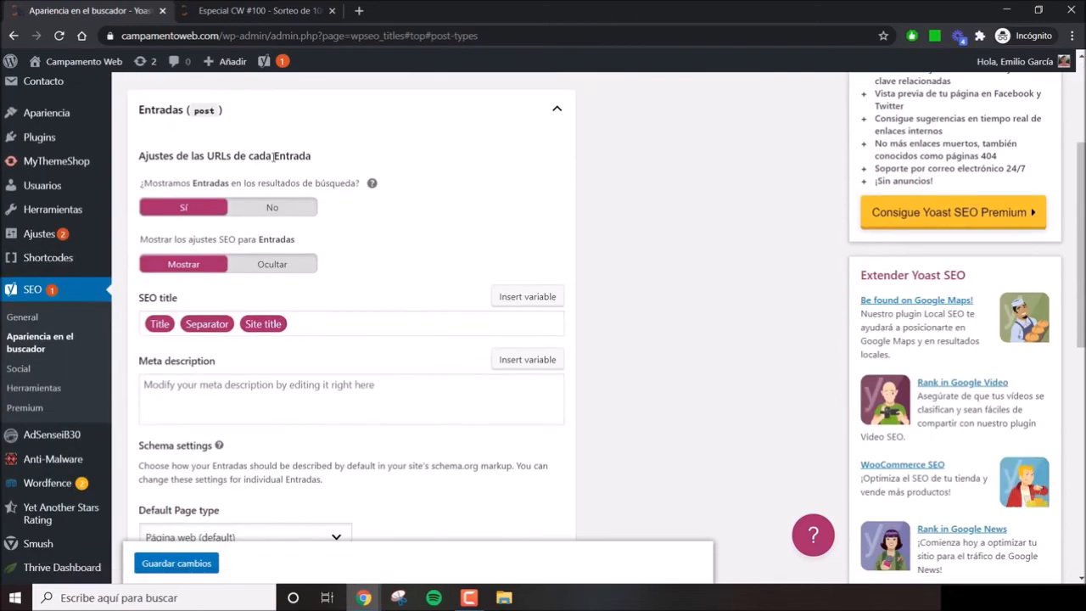
pyautogui.click(292, 323)
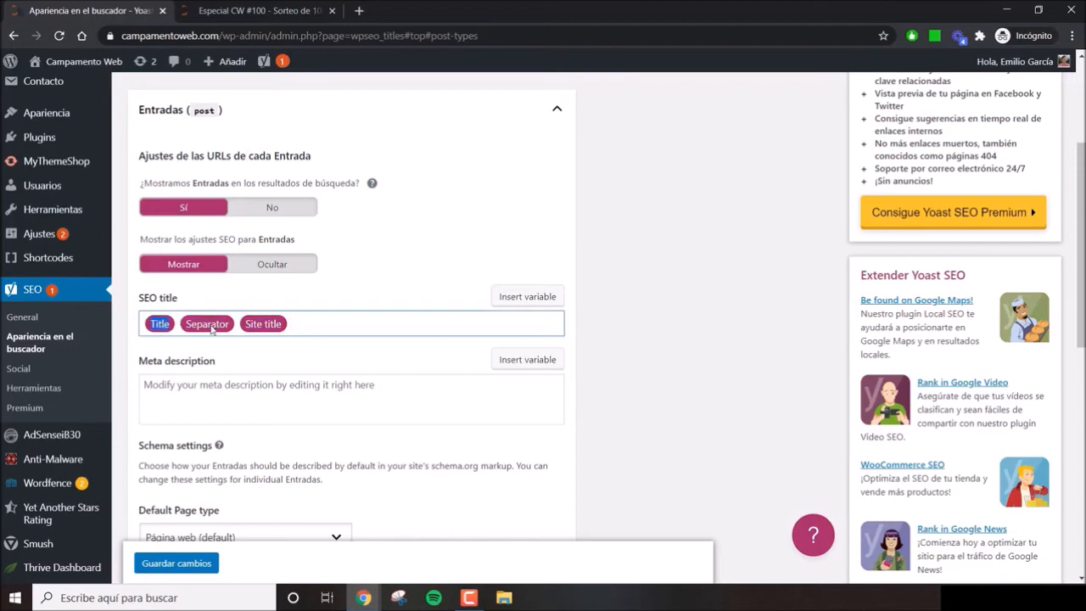
pyautogui.click(628, 332)
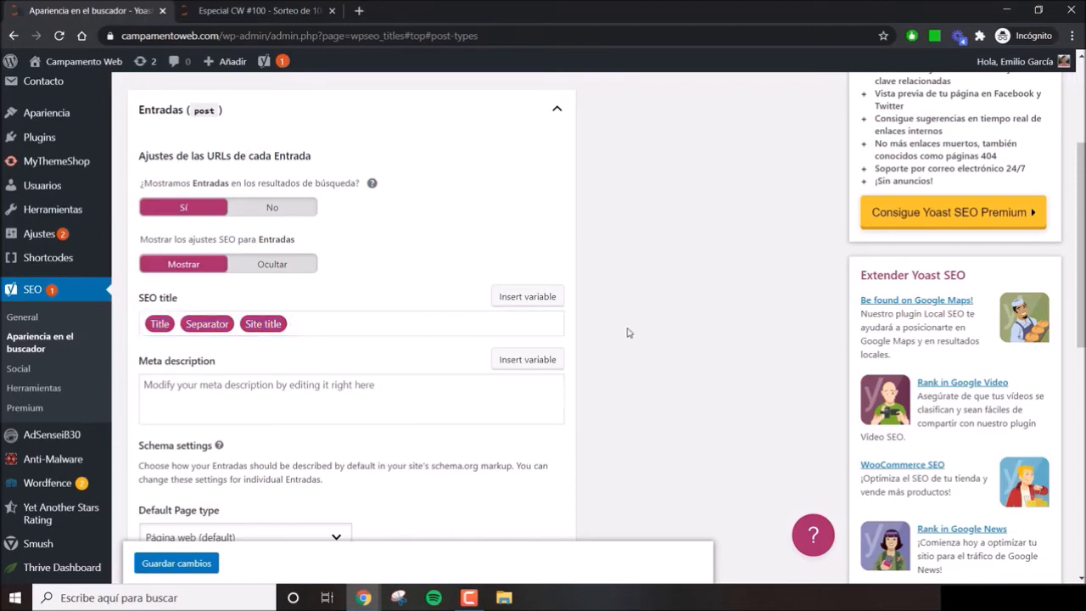
# Open the post "Cómo buscar palabras clave gratis (+5 Herramientas)" from the site's home page and examine its heading
pyautogui.click(305, 9)
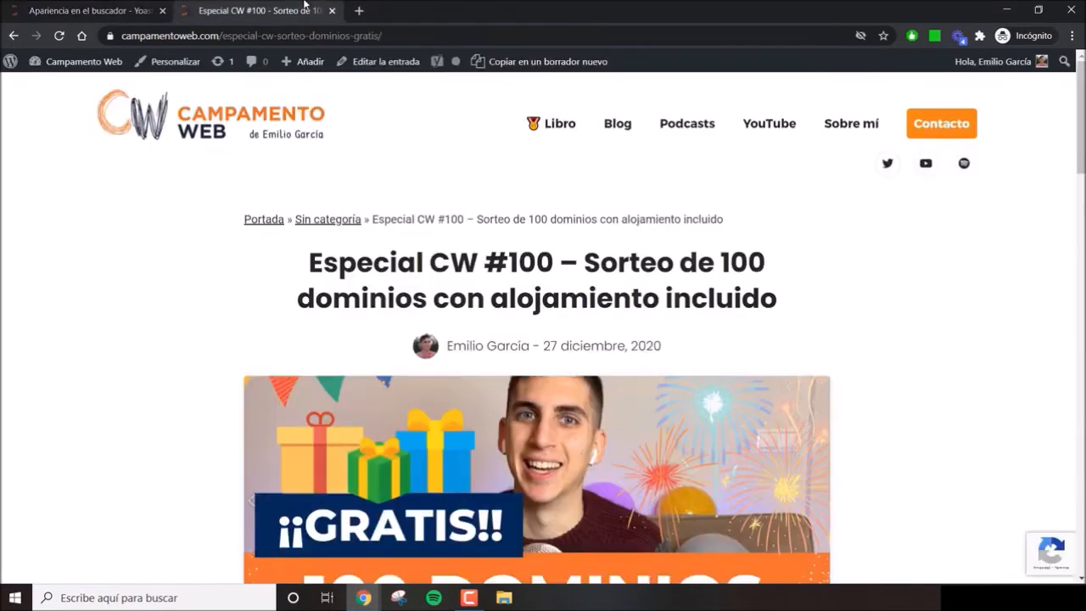
pyautogui.click(212, 117)
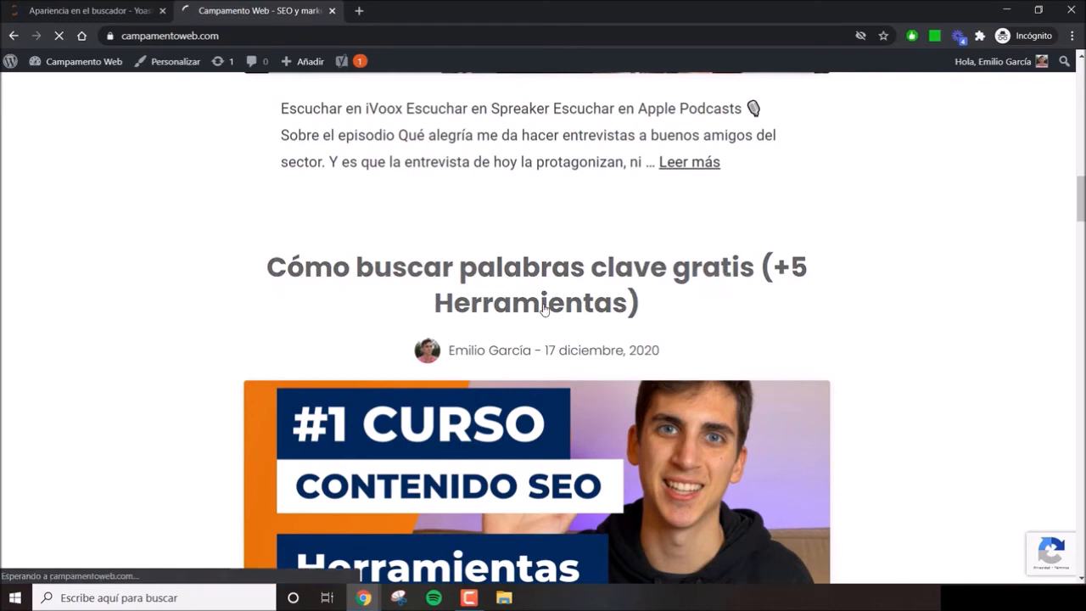
pyautogui.click(455, 297)
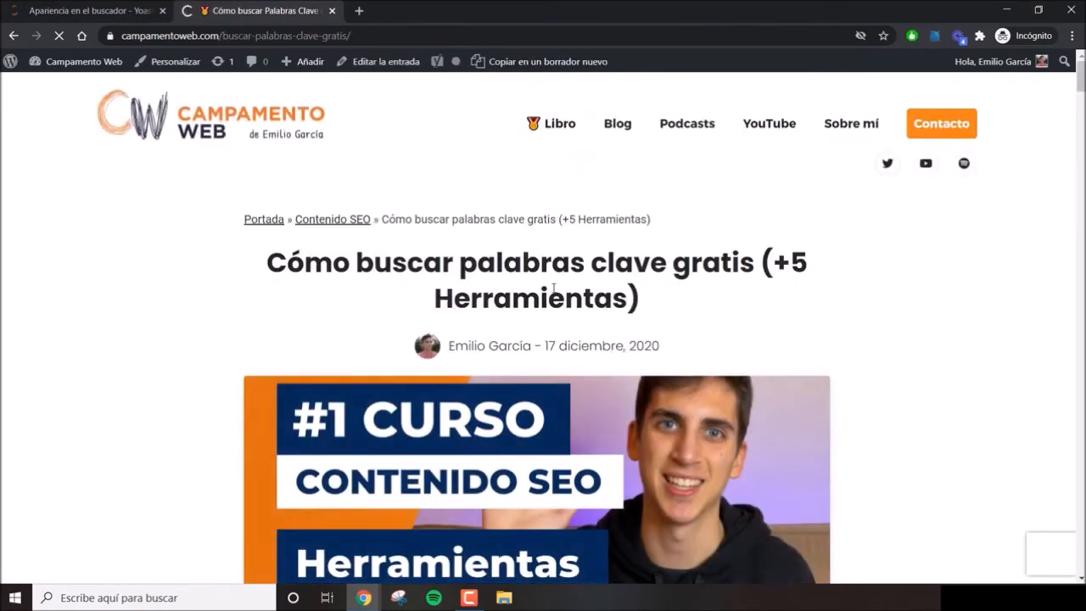
pyautogui.tripleClick(684, 301)
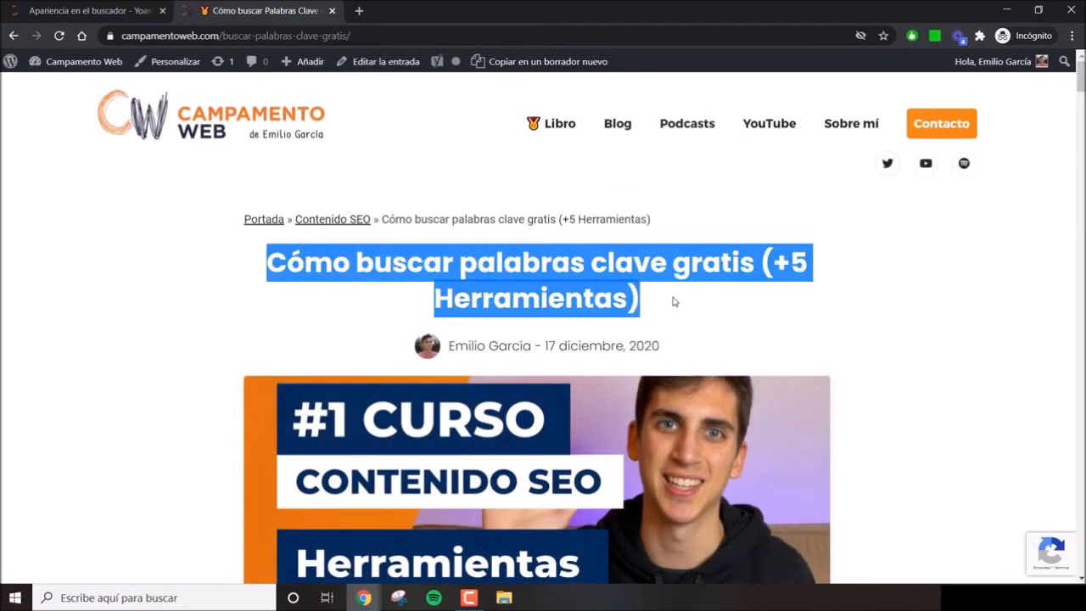
pyautogui.click(421, 206)
# Search Google for the post's URL, campamentoweb.com/buscar-palabras-clave-gratis/, and examine the title of its search result
pyautogui.click(291, 35)
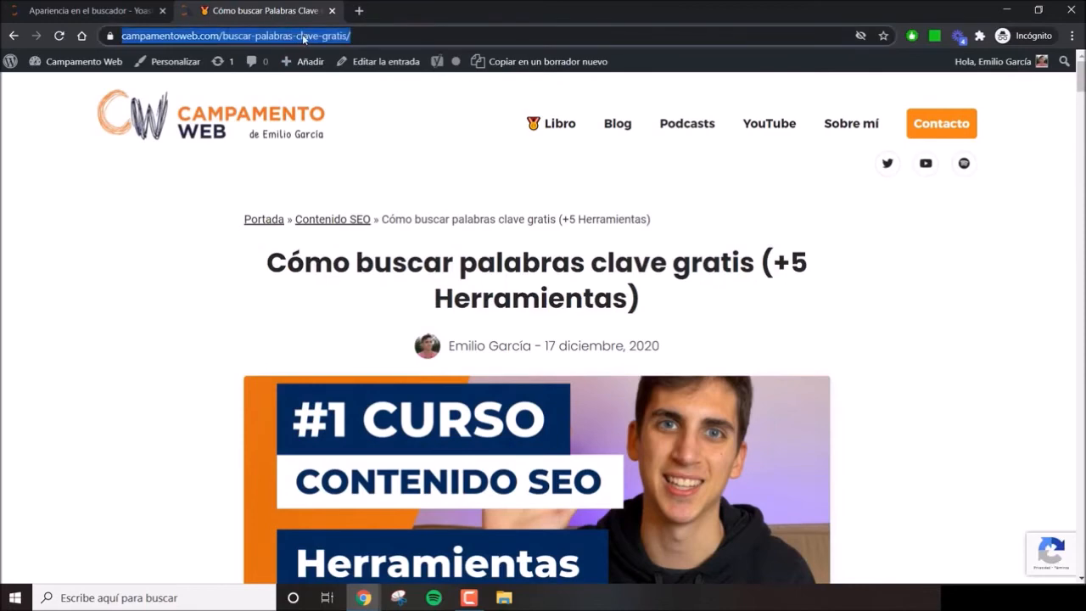
pyautogui.click(277, 90)
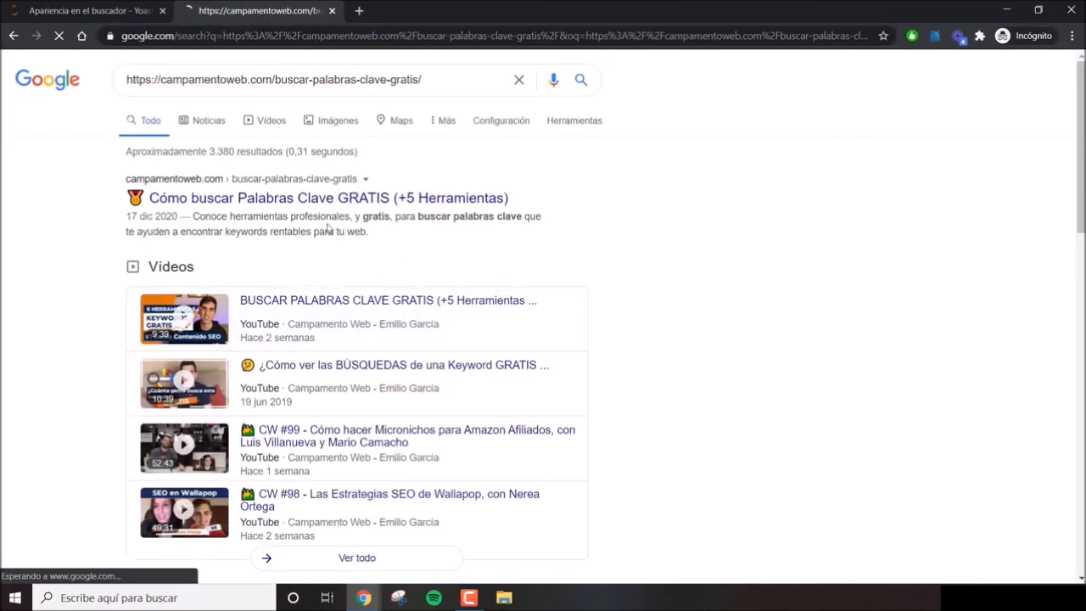
pyautogui.moveTo(119, 200); pyautogui.dragTo(511, 199)
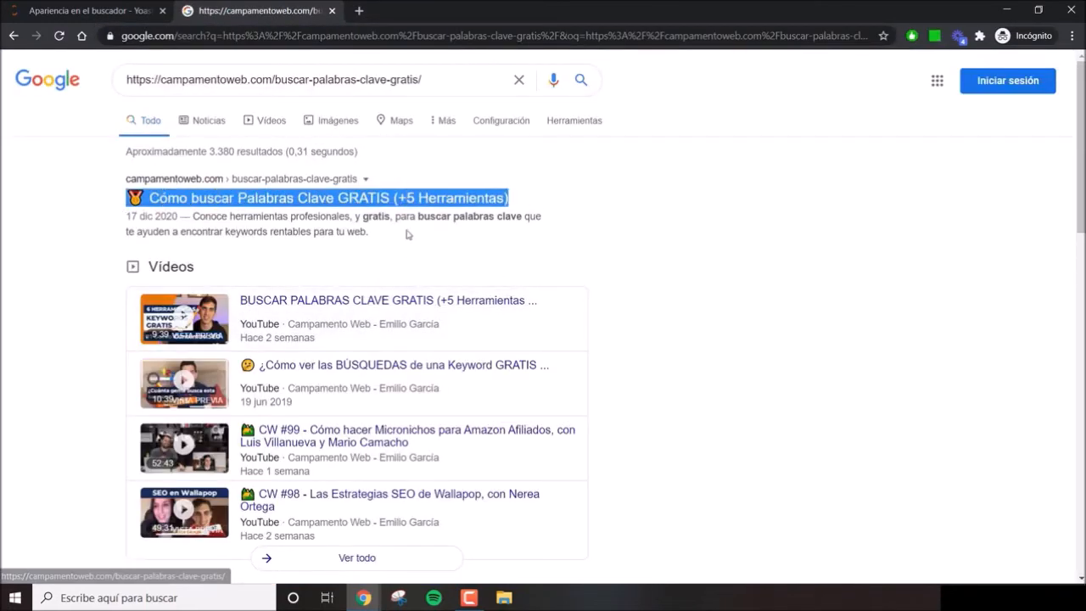
pyautogui.click(407, 234)
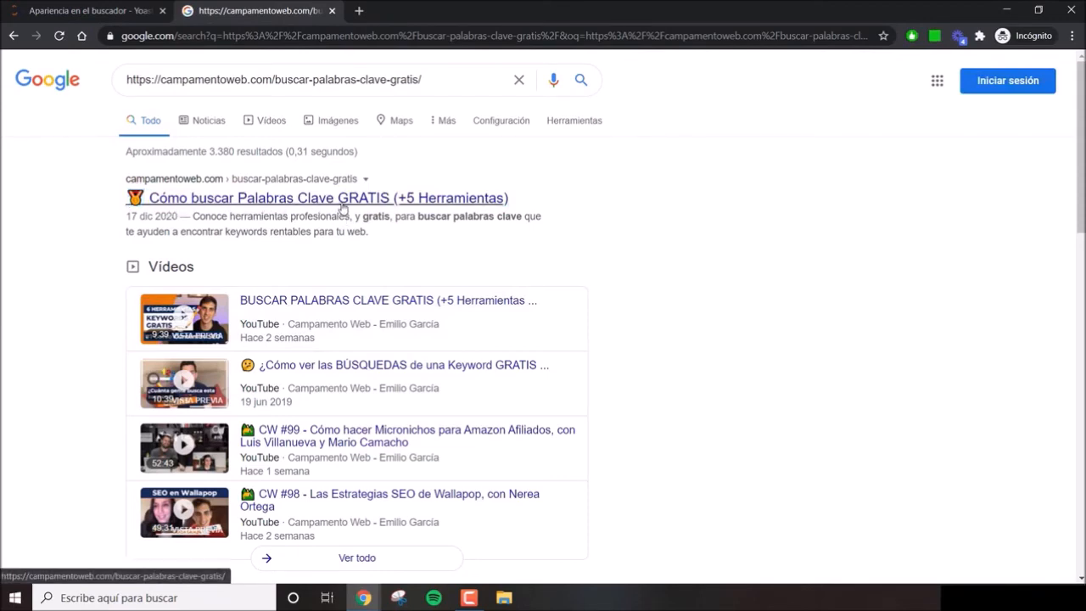
pyautogui.moveTo(543, 210); pyautogui.dragTo(519, 202)
pyautogui.click(474, 229)
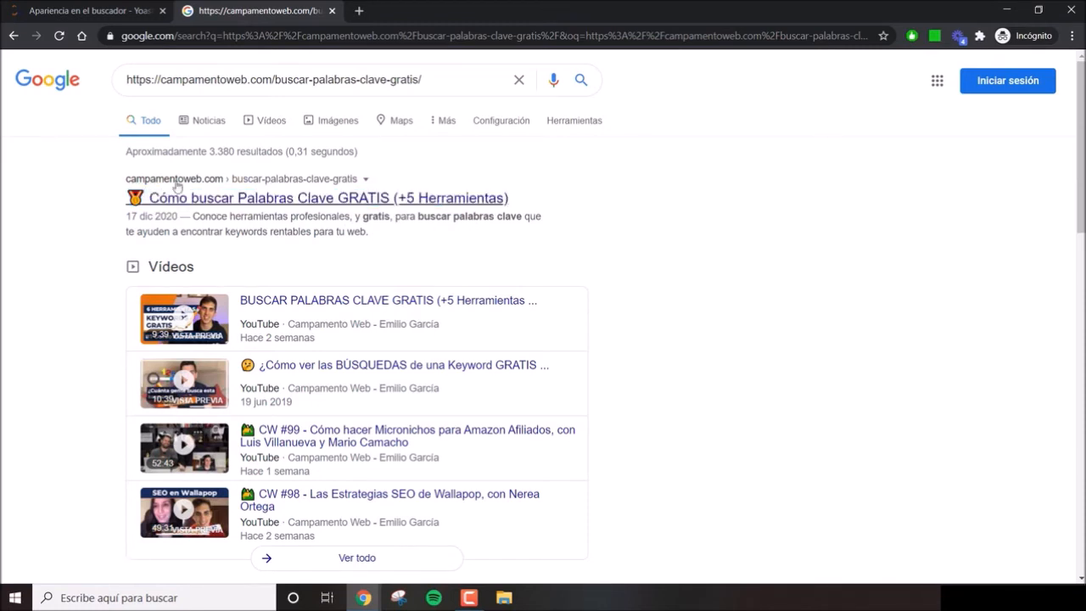
# Return to the Entradas settings and compare the default SEO title variables with the search result's title
pyautogui.click(117, 7)
pyautogui.moveTo(304, 330); pyautogui.dragTo(146, 310)
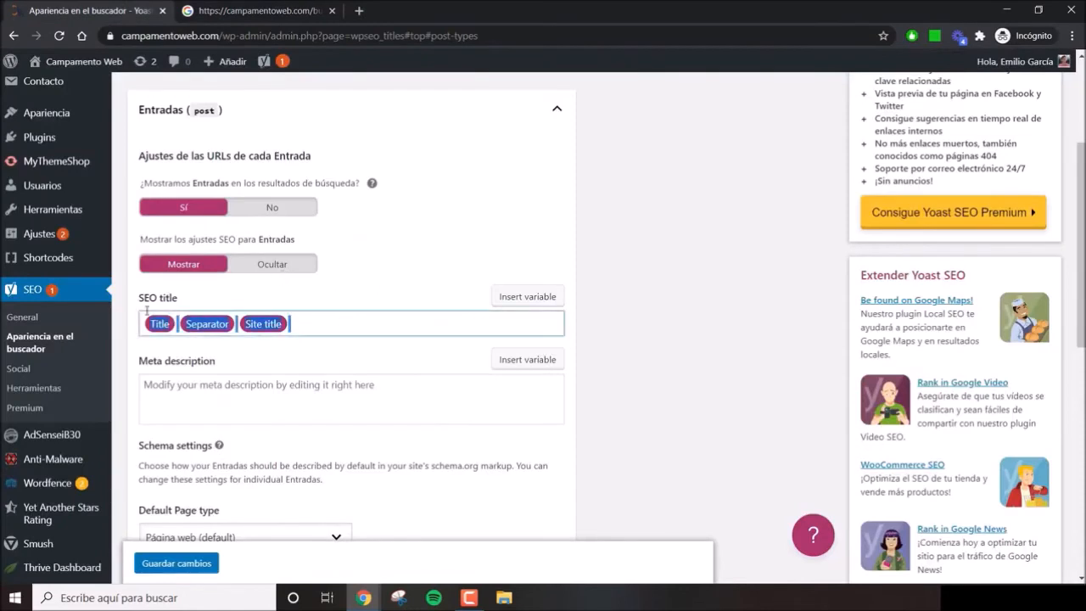
pyautogui.click(306, 326)
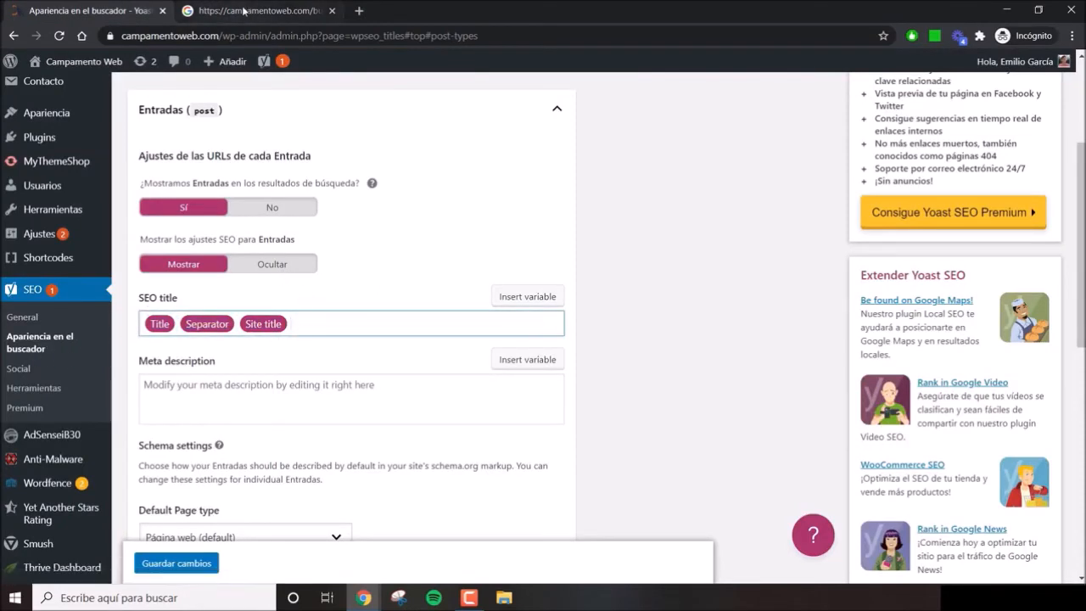
# Open the "Cómo buscar palabras clave gratis" post's editor, find the Yoast SEO Google preview, and select the Título SEO for editing
pyautogui.scroll(1, 374, 221)
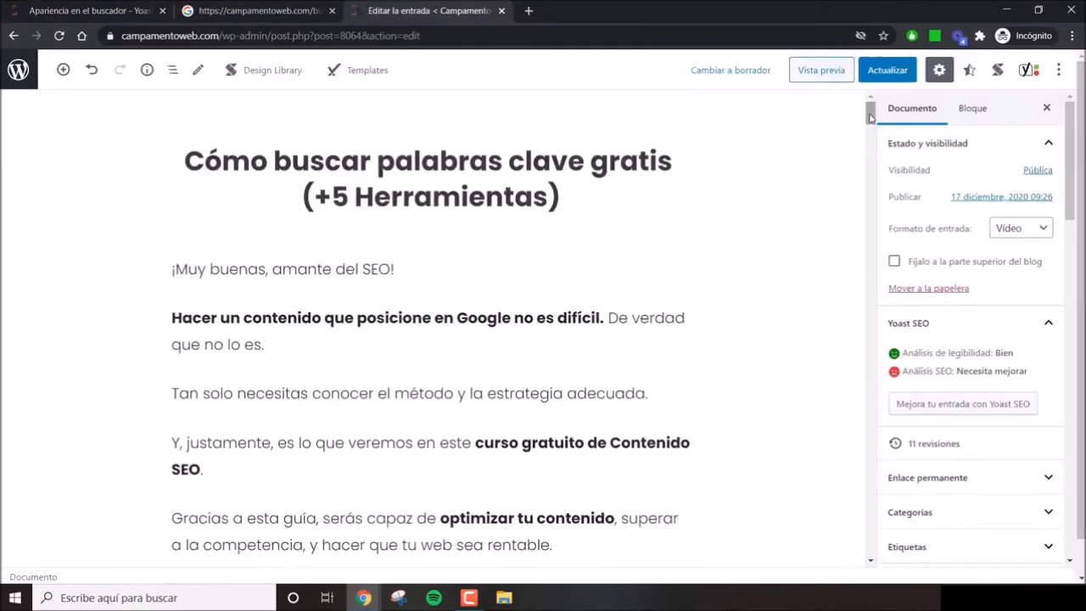
pyautogui.moveTo(872, 113); pyautogui.dragTo(863, 502)
pyautogui.scroll(3, 136, 286)
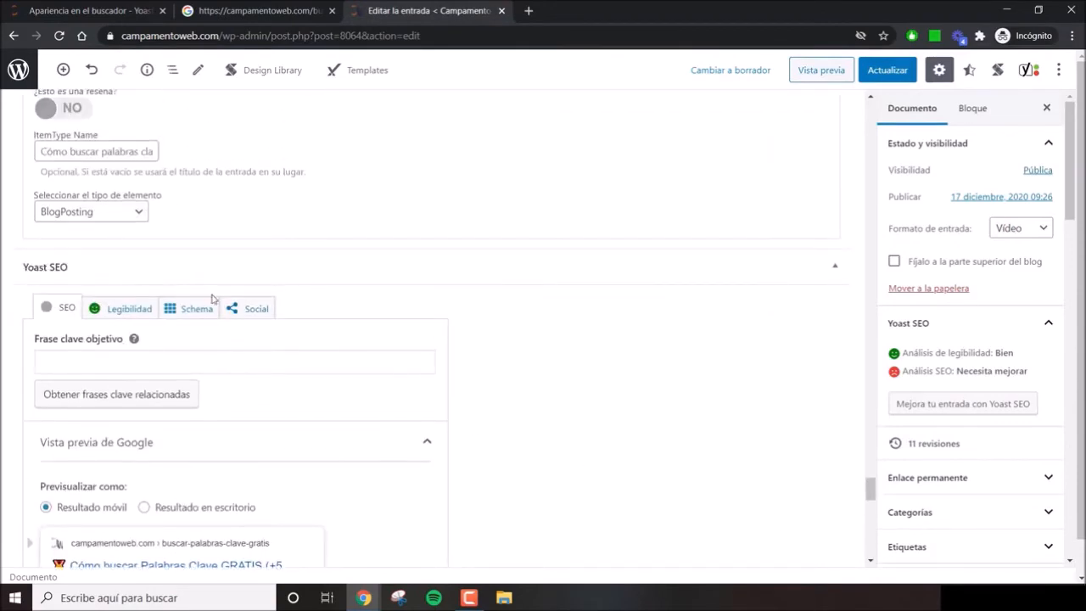
pyautogui.scroll(-3, 270, 362)
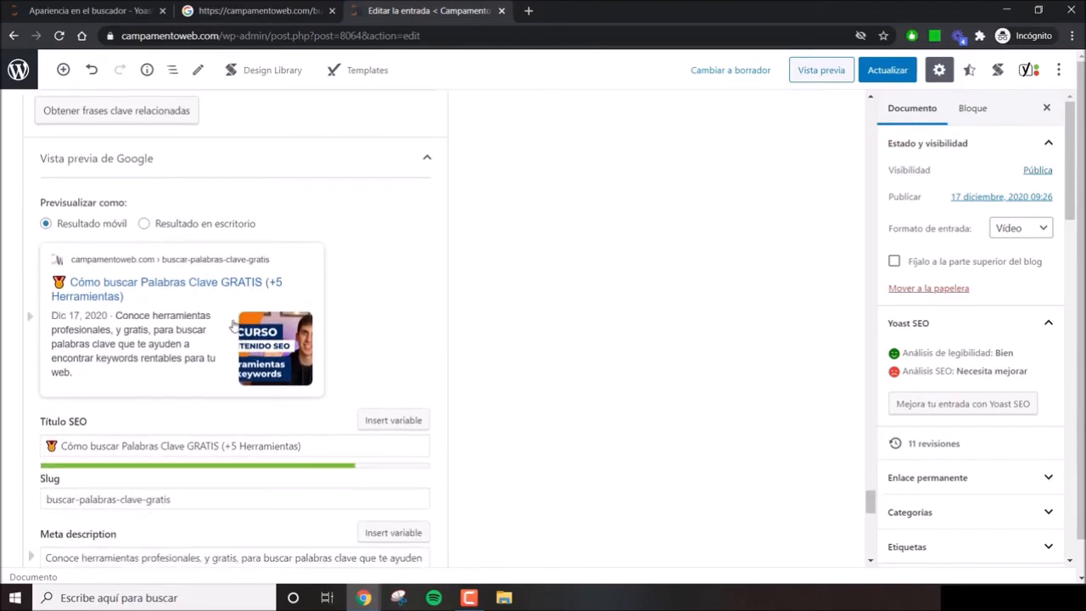
pyautogui.click(99, 289)
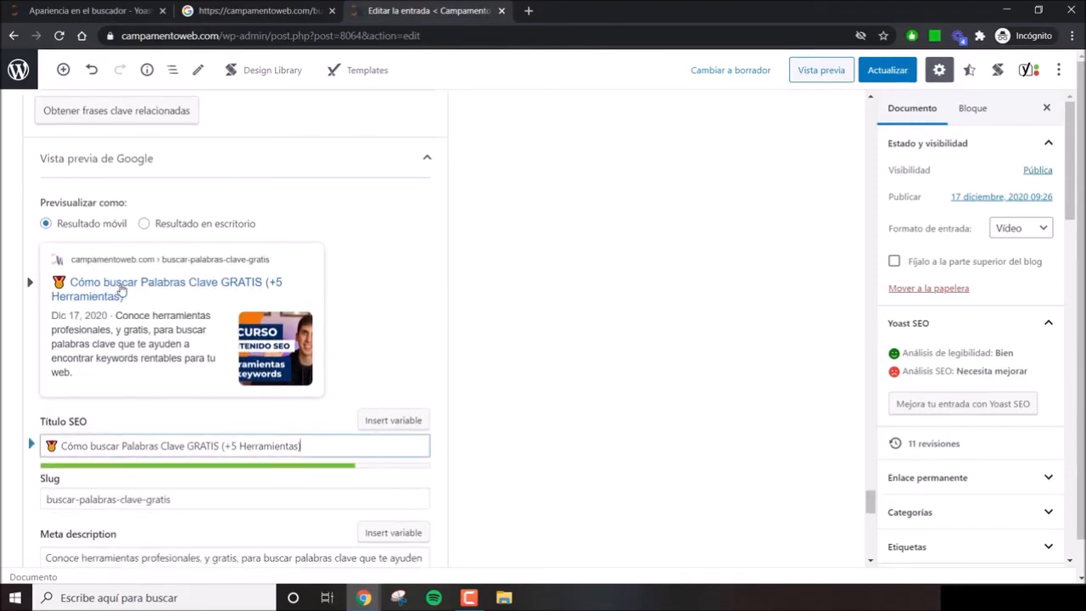
# Copy the Título SEO and replace it with the trial text "Hola esto es una prueba de lo que saldrá en Google"
pyautogui.moveTo(320, 444); pyautogui.dragTo(44, 445)
pyautogui.hotkey('ctrl', 'c')
pyautogui.press('BackSpace')
pyautogui.write('Hola')
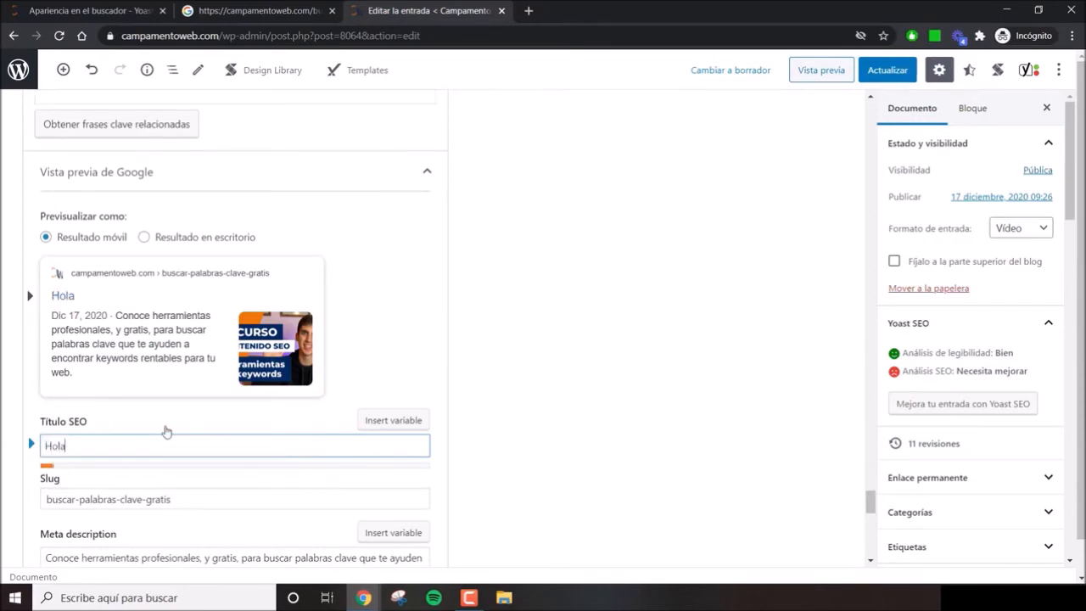
pyautogui.write(' esto es una pr')
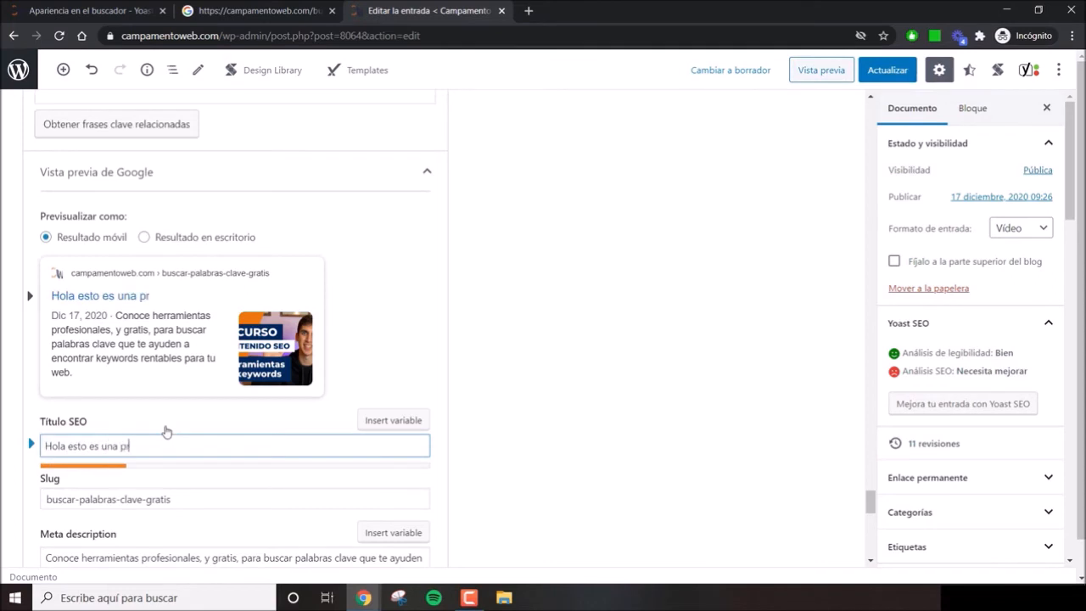
pyautogui.write('ueba de lo que saldrá')
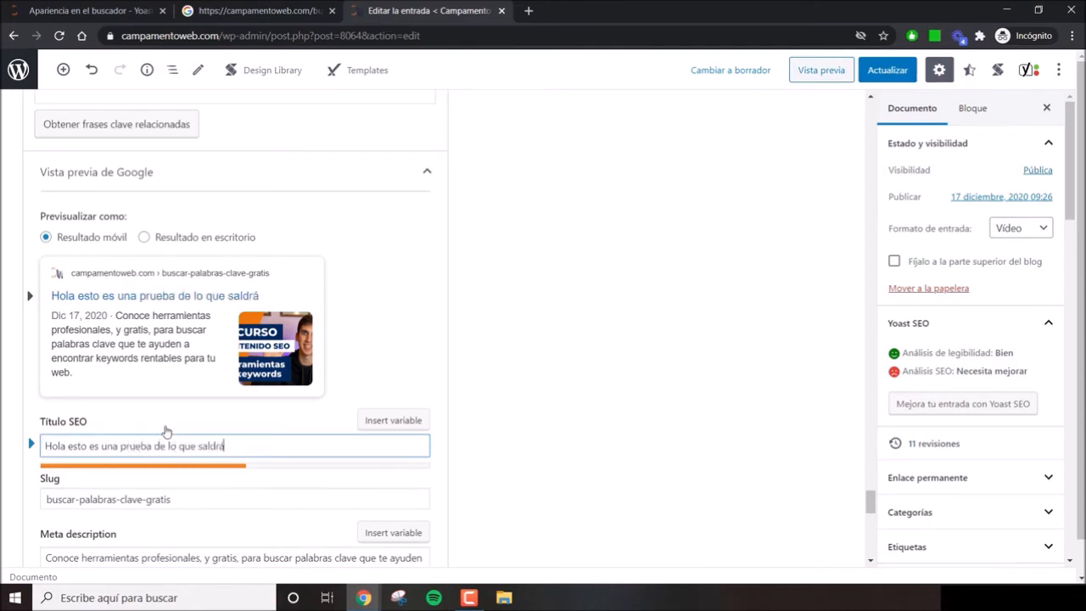
pyautogui.write(' en Google')
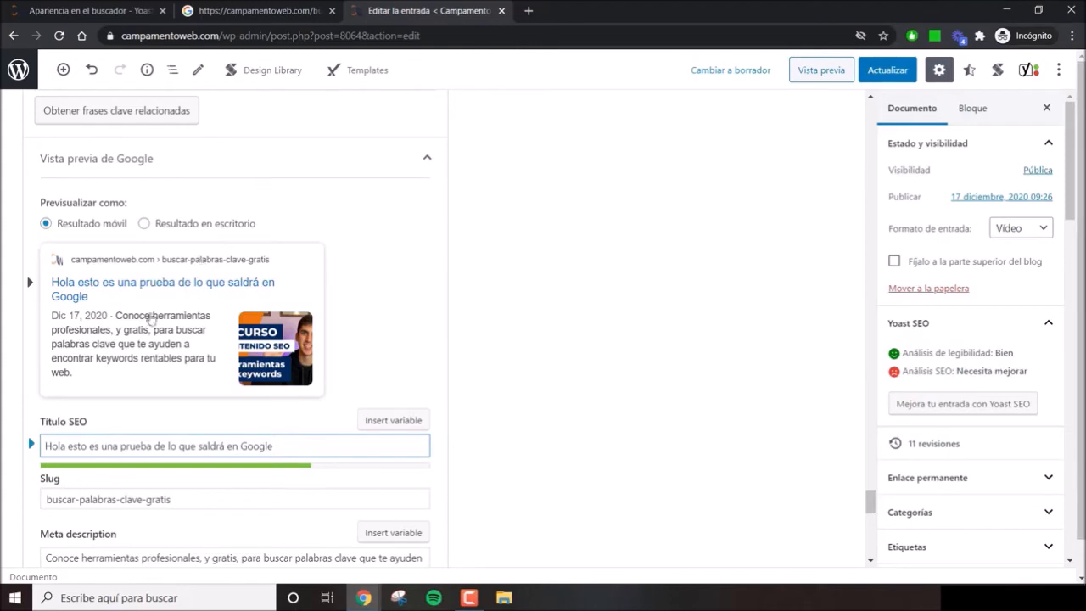
# Restore the copied SEO title "🏅 Cómo buscar Palabras Clave GRATIS (+5 Herramientas)" and compare it with the post's heading
pyautogui.moveTo(306, 446); pyautogui.dragTo(24, 447)
pyautogui.hotkey('ctrl', 'v')
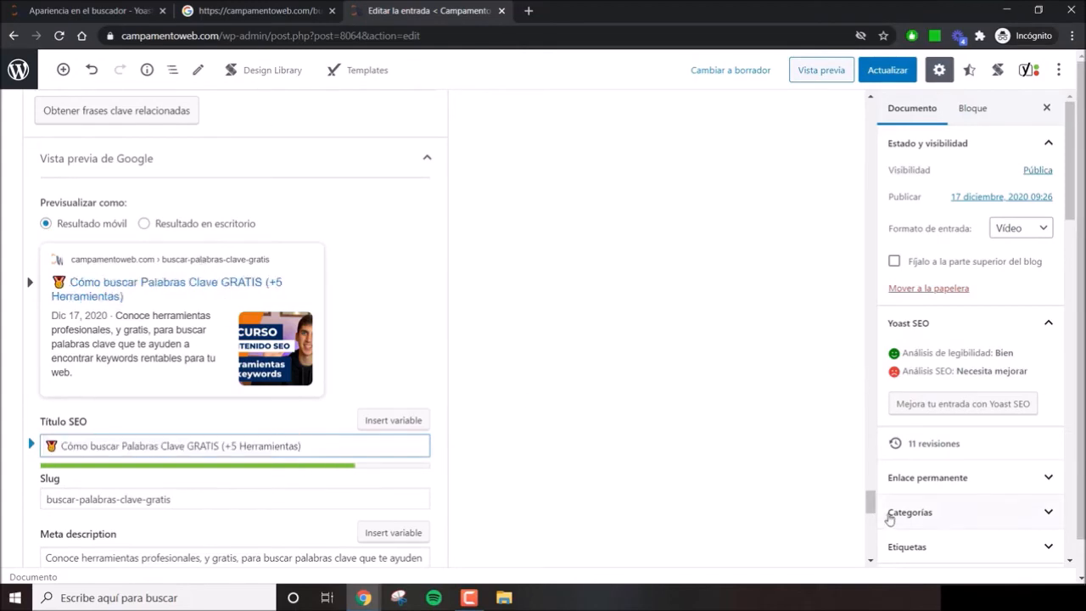
pyautogui.scroll(15, 600, 204)
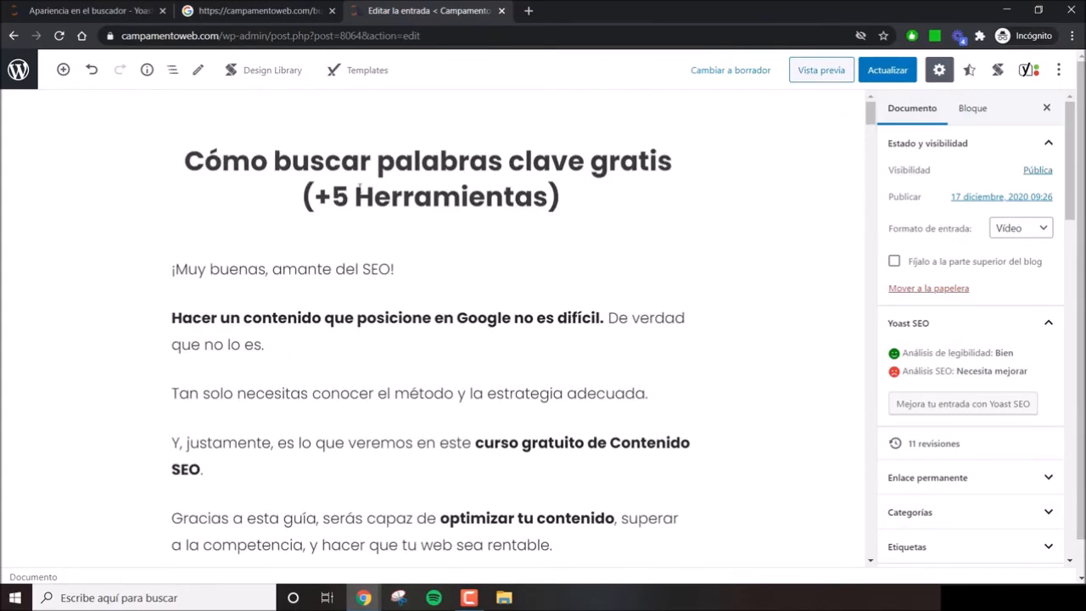
pyautogui.moveTo(870, 110); pyautogui.dragTo(870, 504)
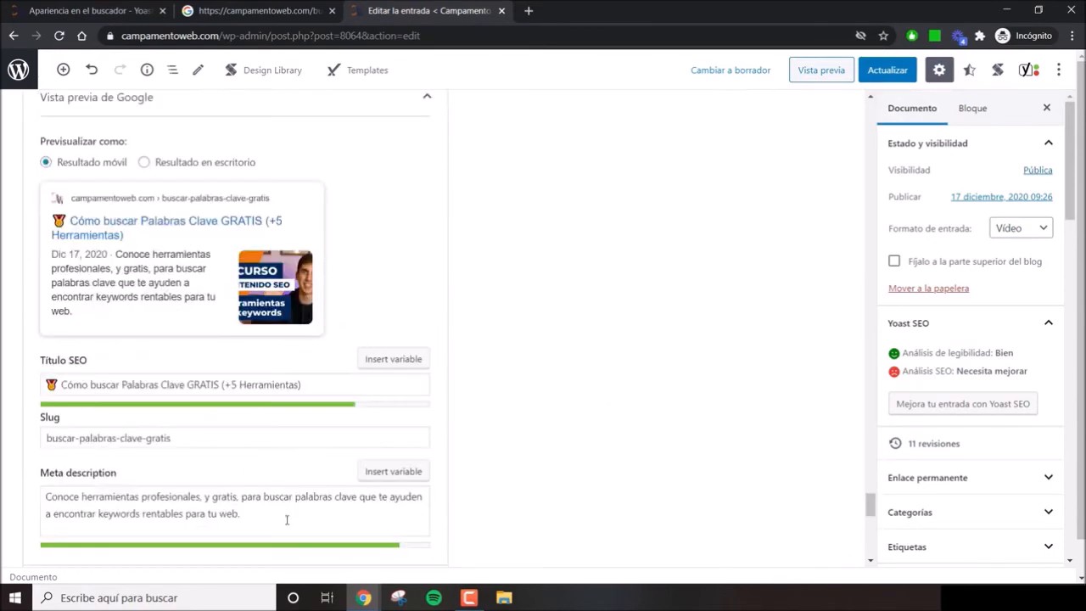
# Copy the meta description and replace it with the trial text "Esto es una prueba de descripción."
pyautogui.tripleClick(133, 494)
pyautogui.hotkey('ctrl', 'c')
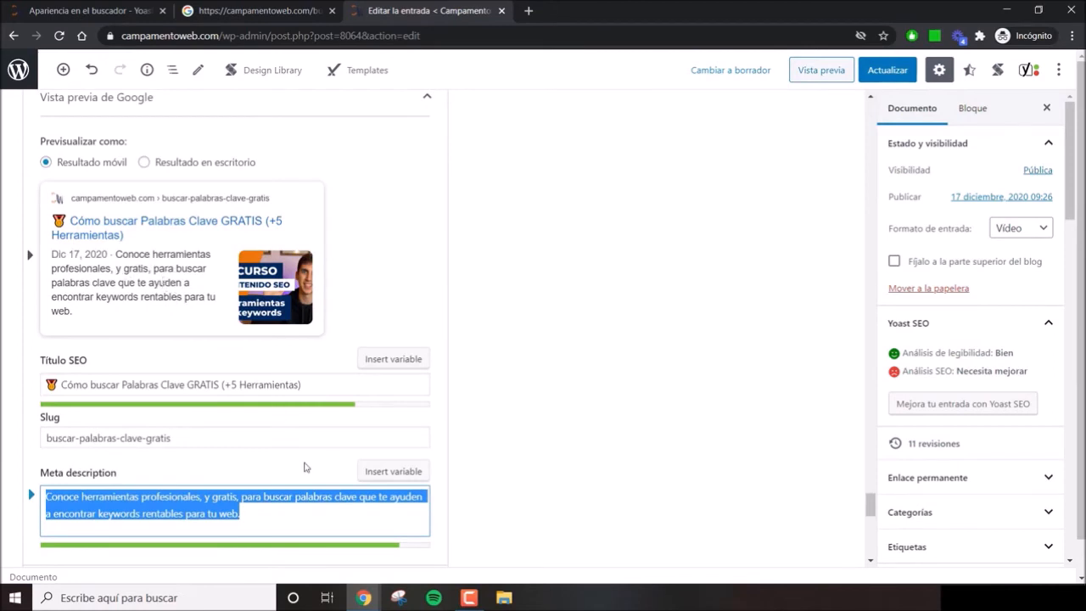
pyautogui.press('BackSpace')
pyautogui.write('Esto e')
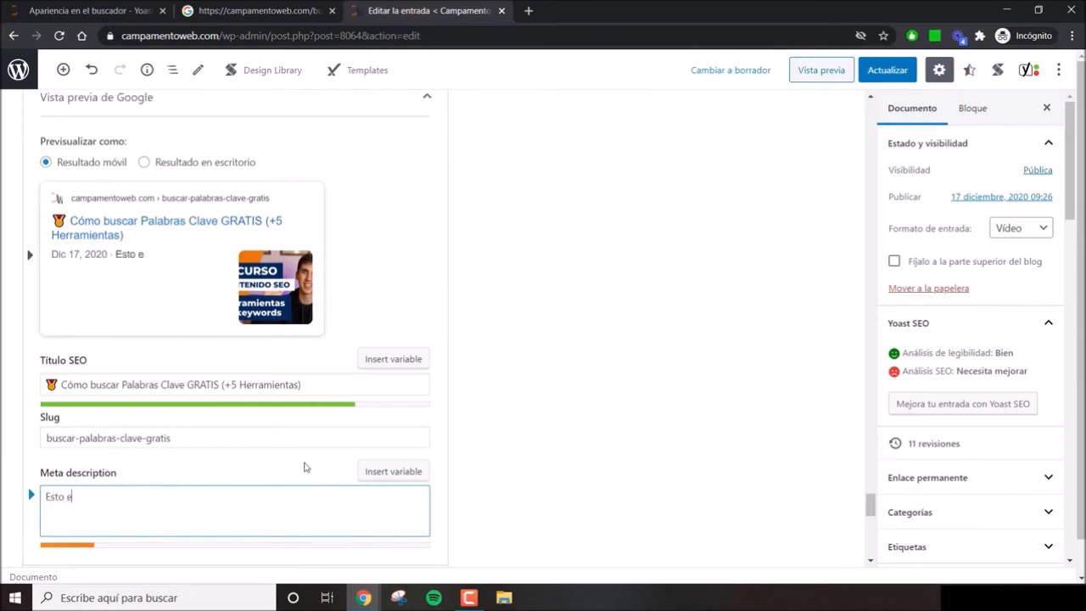
pyautogui.write('s una prueba de descripción.')
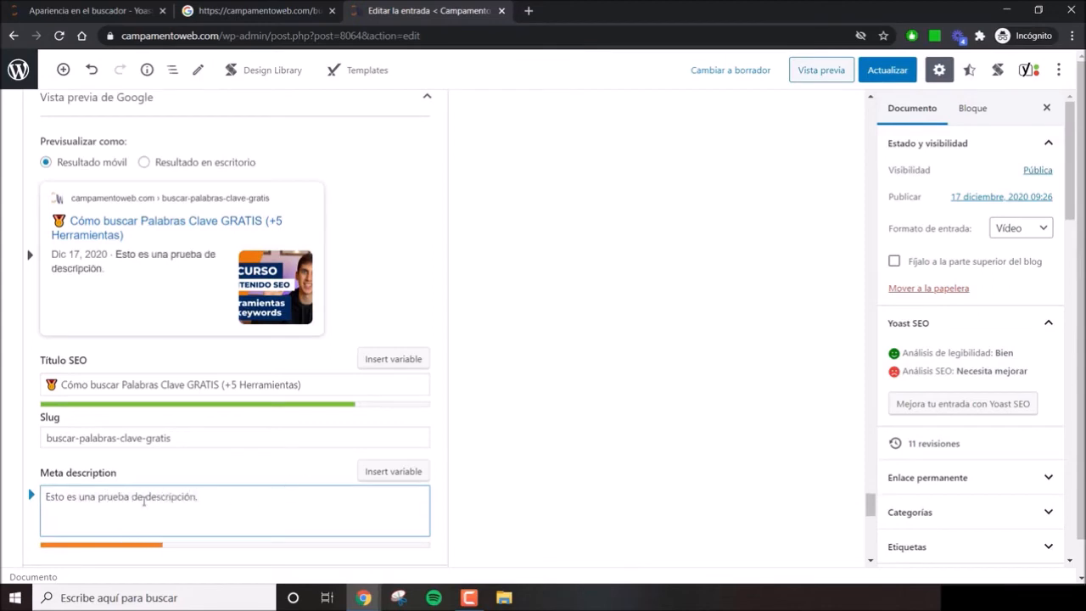
# Clear the trial meta description, check the Google preview without one, and paste the original description back
pyautogui.hotkey('ctrl', 'a')
pyautogui.press('BackSpace')
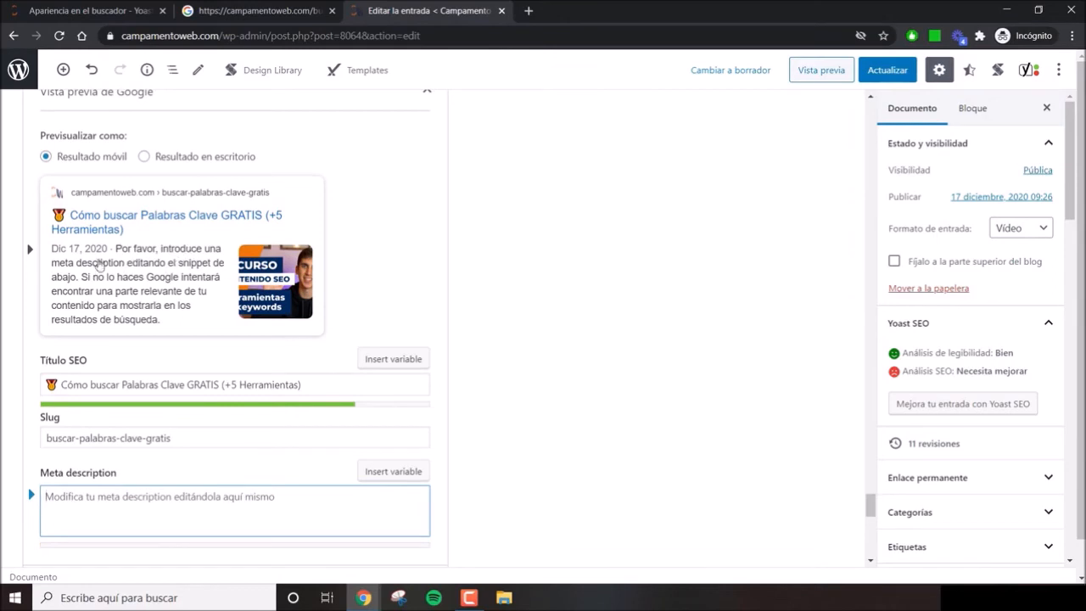
pyautogui.hotkey('ctrl', 'v')
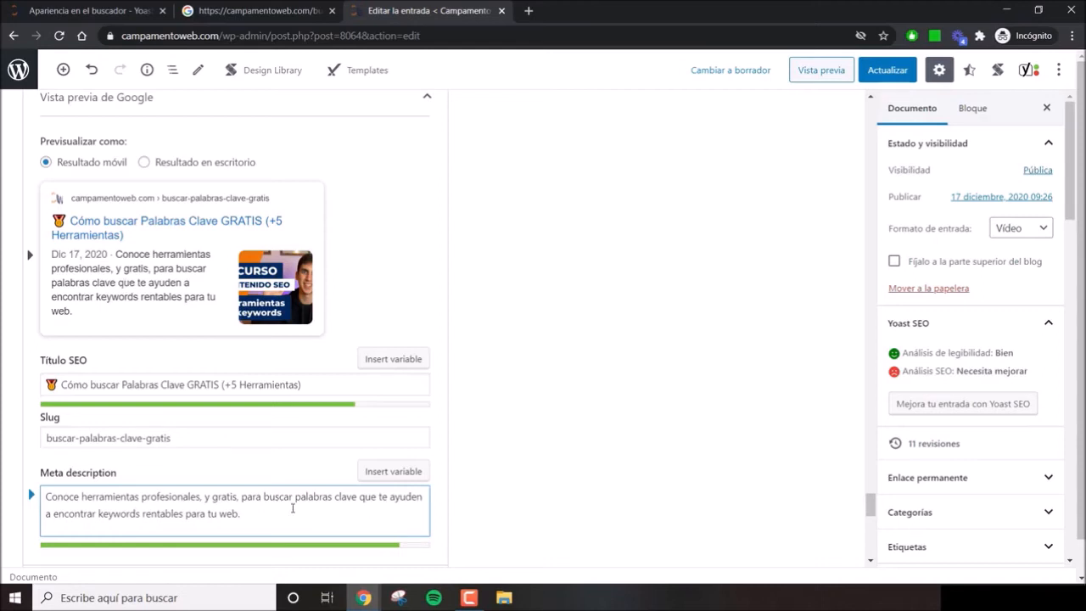
# Copy the post's slug and replace it with the trial slug "lo-que-sea"
pyautogui.moveTo(182, 438); pyautogui.dragTo(23, 440)
pyautogui.hotkey('ctrl', 'c')
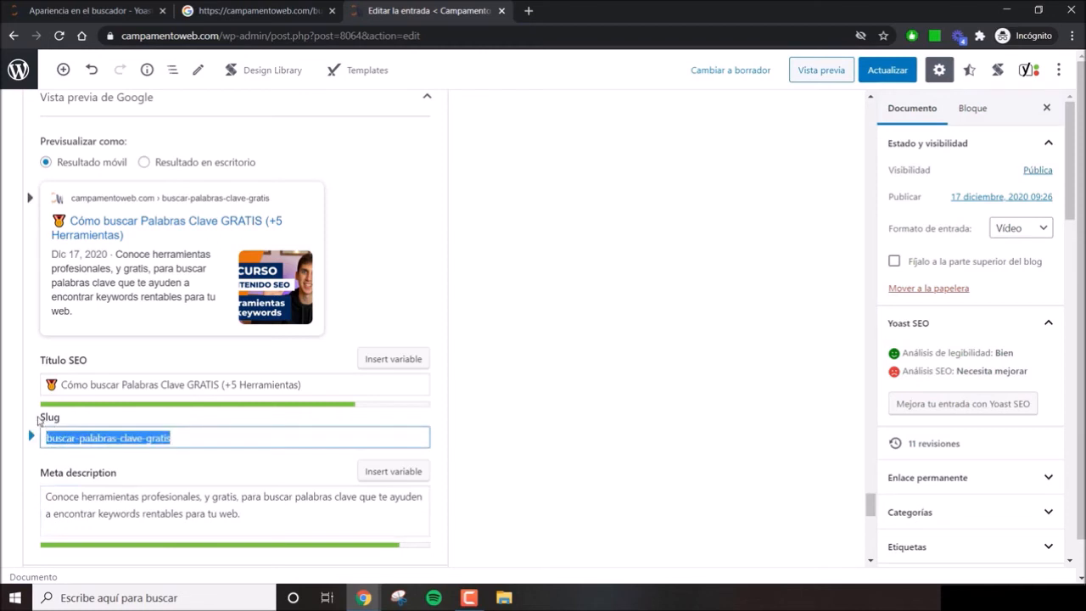
pyautogui.click(190, 436)
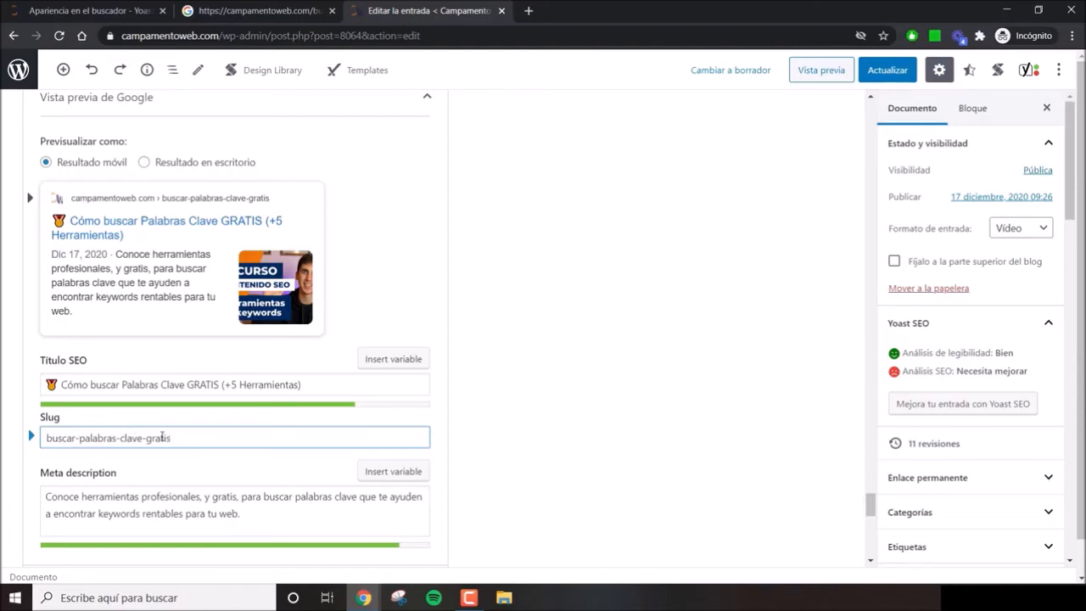
pyautogui.moveTo(175, 438); pyautogui.dragTo(46, 438)
pyautogui.press('BackSpace')
pyautogui.moveTo(175, 438); pyautogui.dragTo(47, 438)
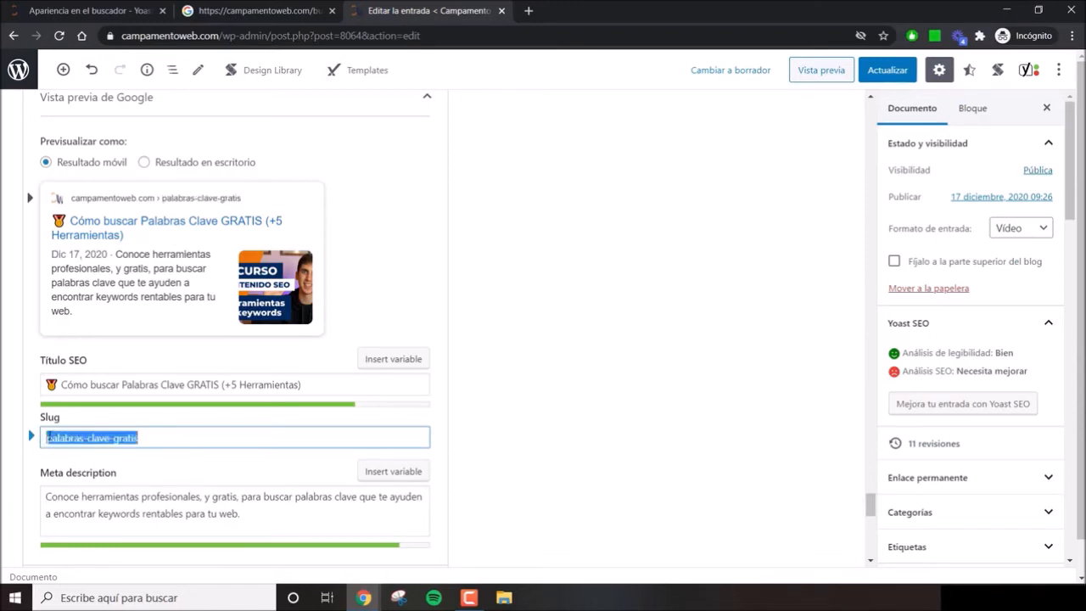
pyautogui.write('lo-que-sea')
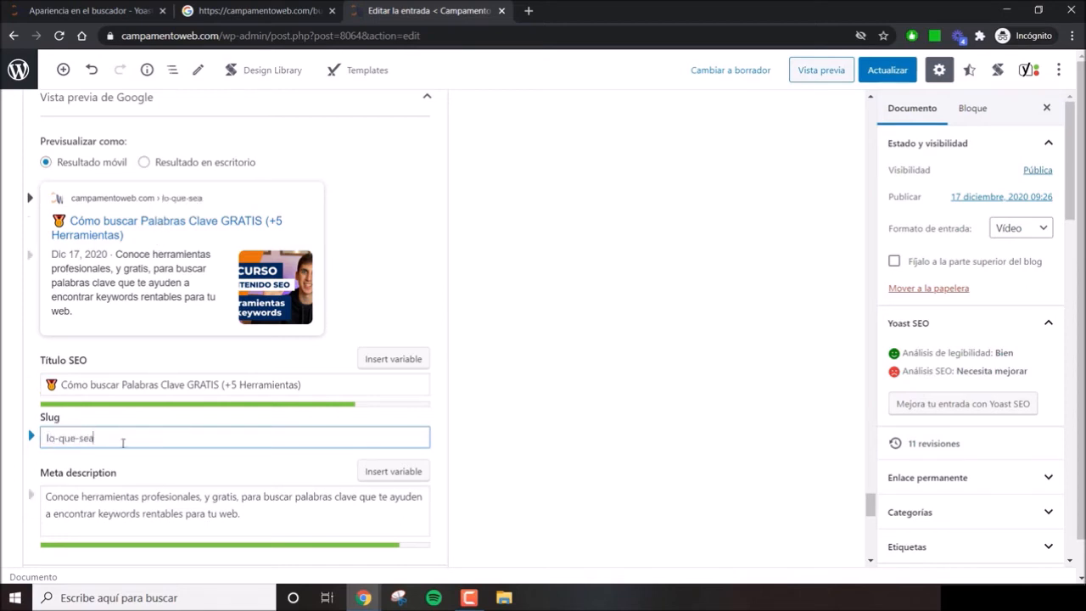
# Restore the copied slug "buscar-palabras-clave-gratis" in place of the trial slug
pyautogui.moveTo(124, 442); pyautogui.dragTo(46, 440)
pyautogui.hotkey('ctrl', 'v')
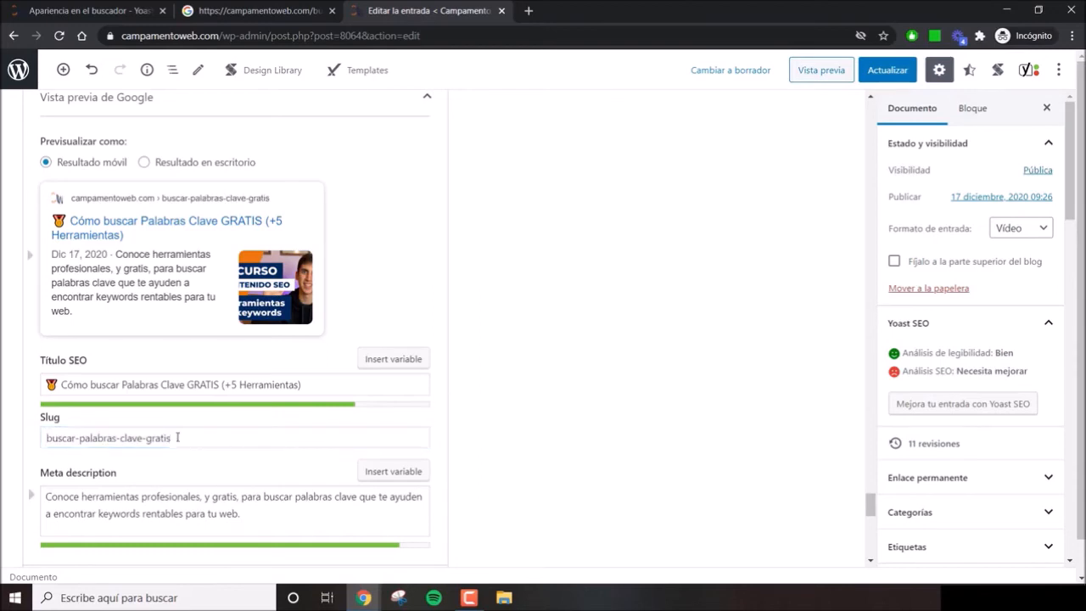
pyautogui.moveTo(177, 437); pyautogui.dragTo(46, 438)
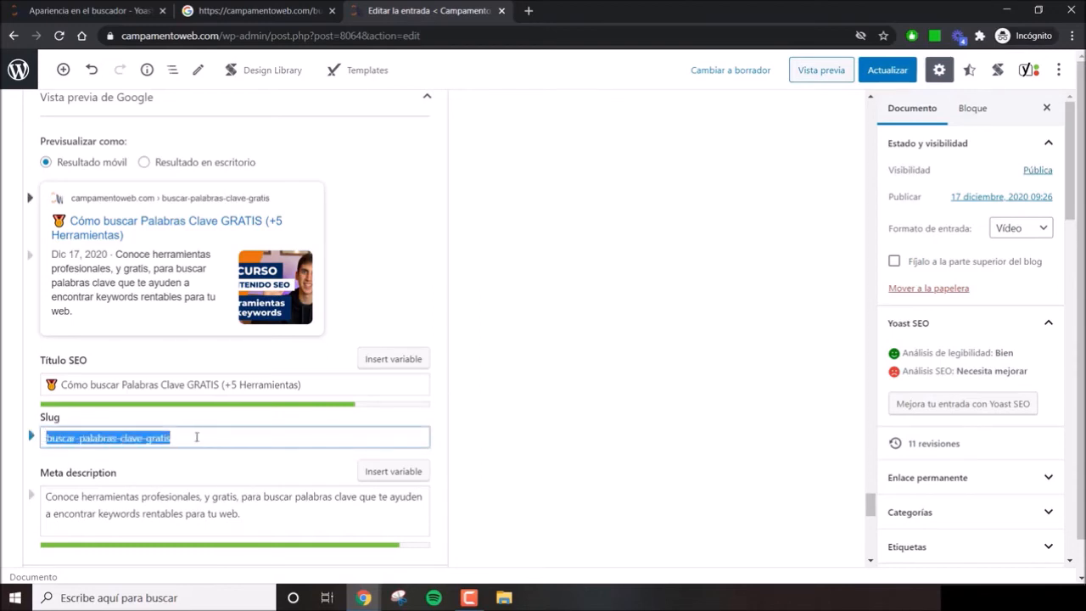
pyautogui.click(196, 437)
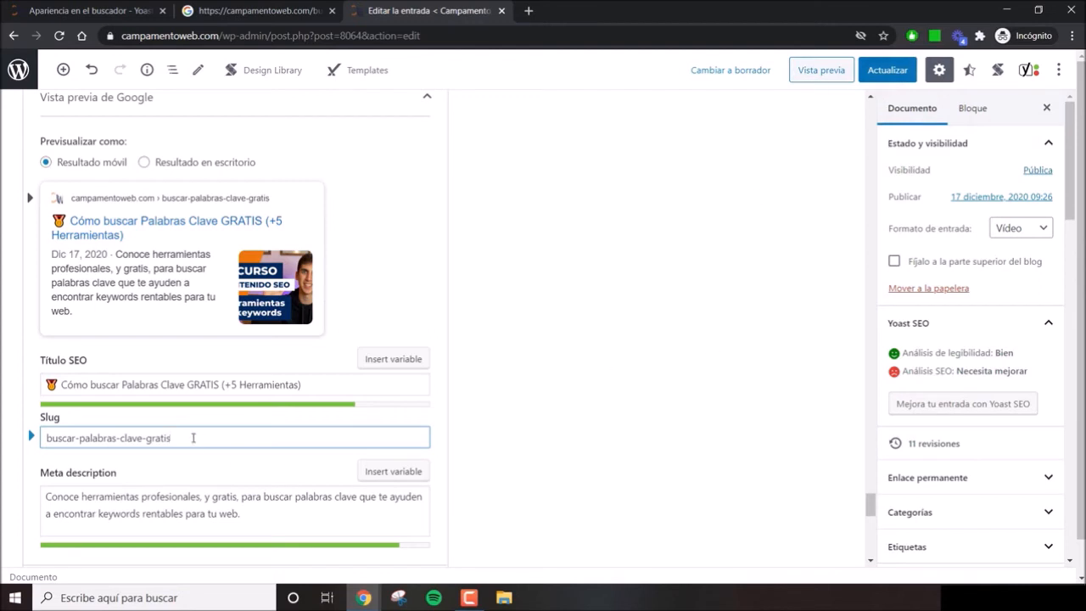
pyautogui.moveTo(193, 438); pyautogui.dragTo(31, 437)
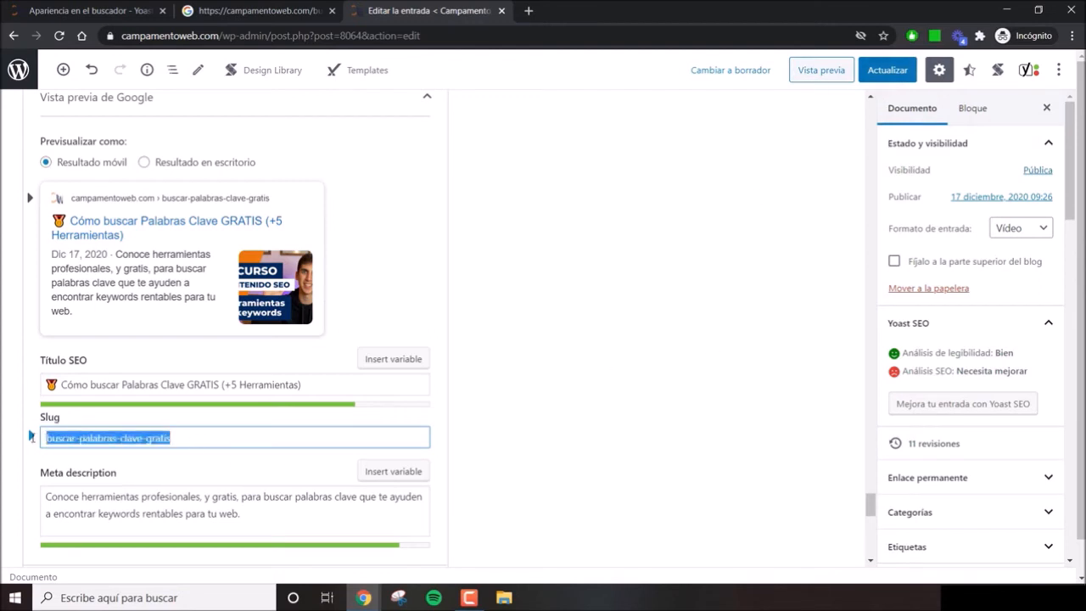
pyautogui.click(227, 436)
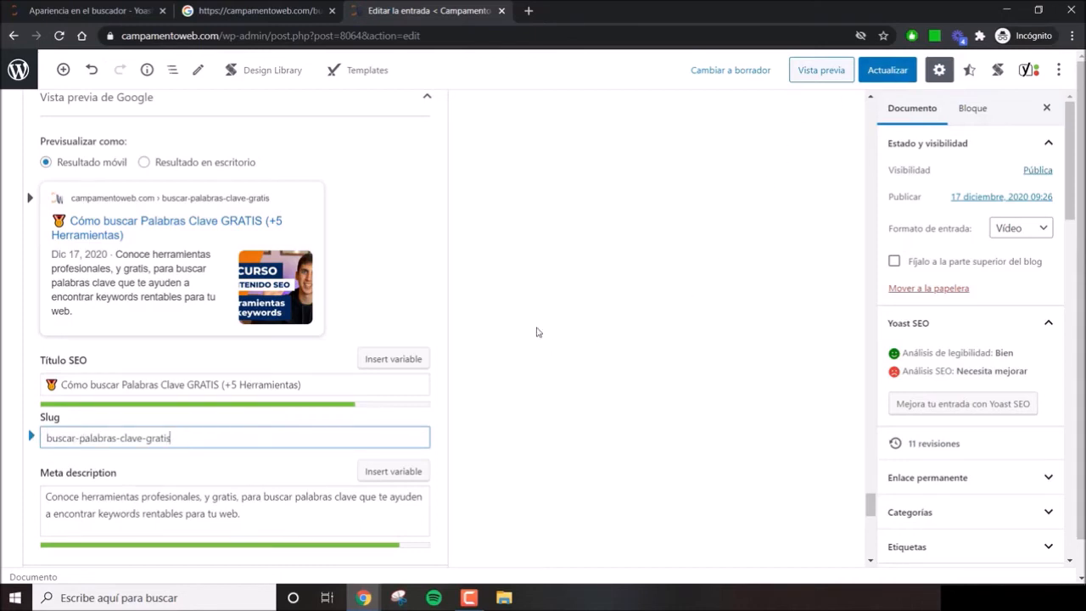
pyautogui.tripleClick(160, 437)
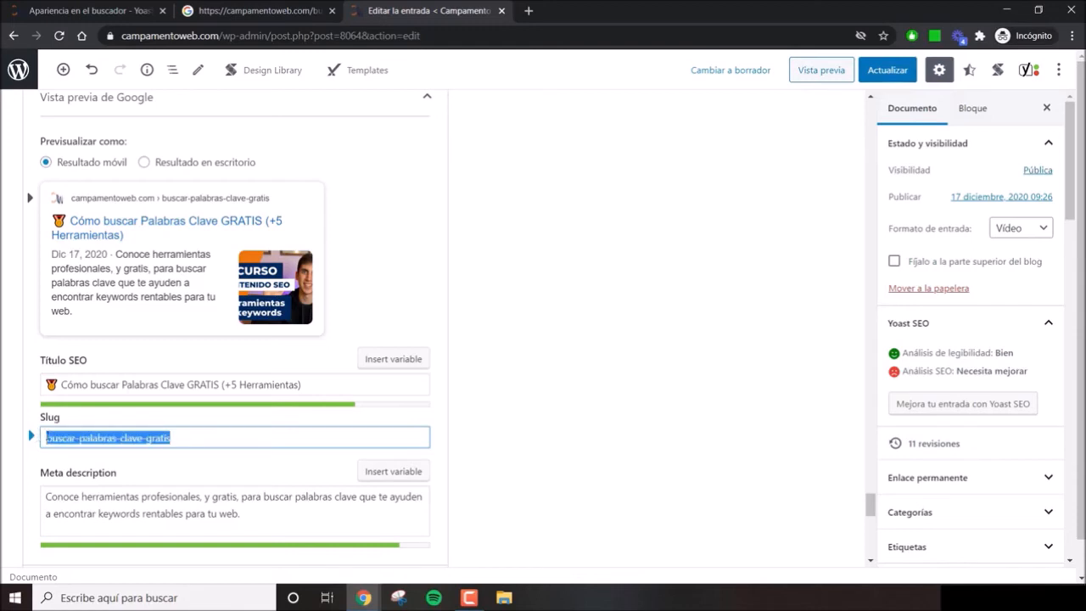
pyautogui.click(221, 435)
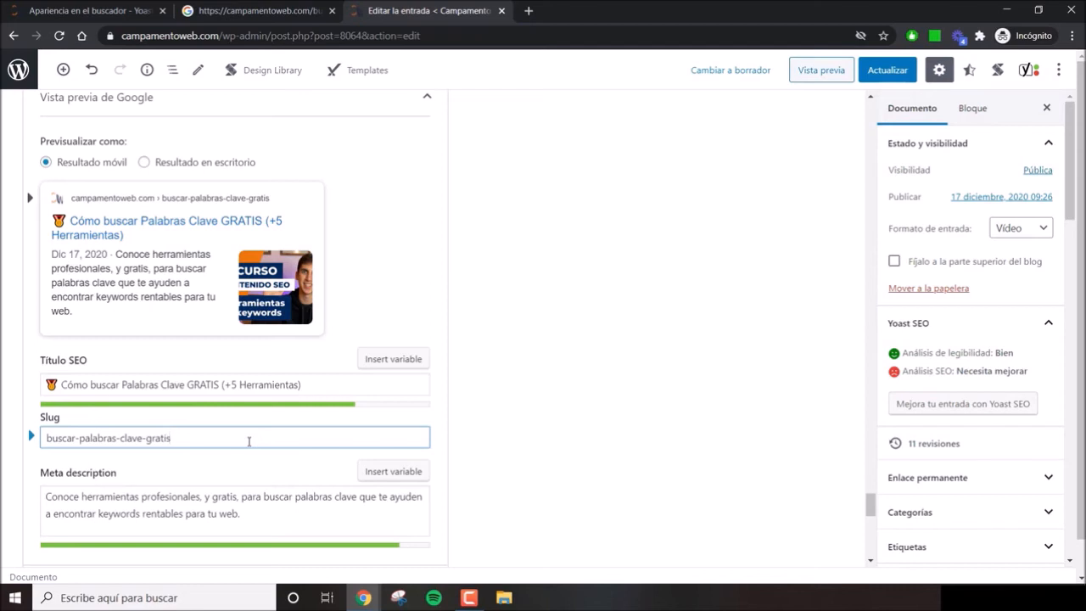
# Expand the post's Avanzado settings and compare its search results visibility option with the default visibility in Yoast's Entradas settings
pyautogui.scroll(-3, 272, 288)
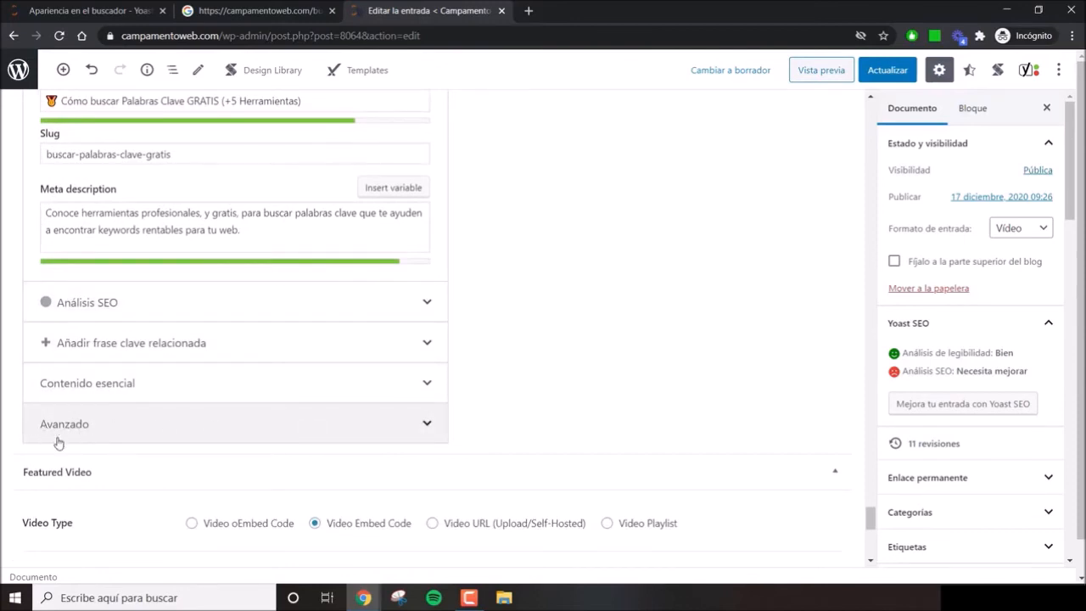
pyautogui.click(107, 430)
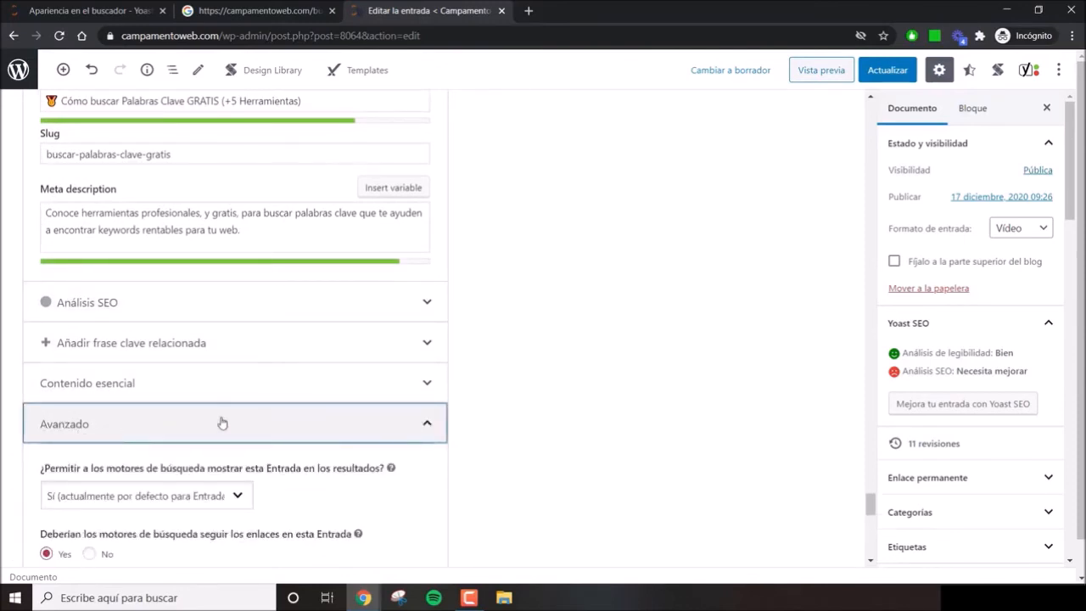
pyautogui.scroll(-2, 267, 415)
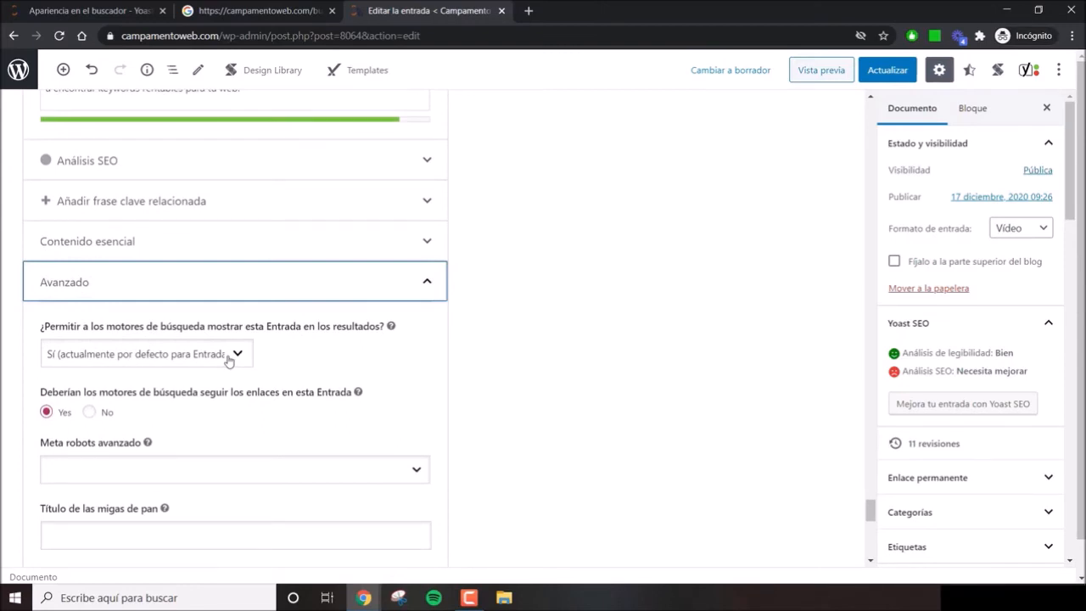
pyautogui.click(228, 357)
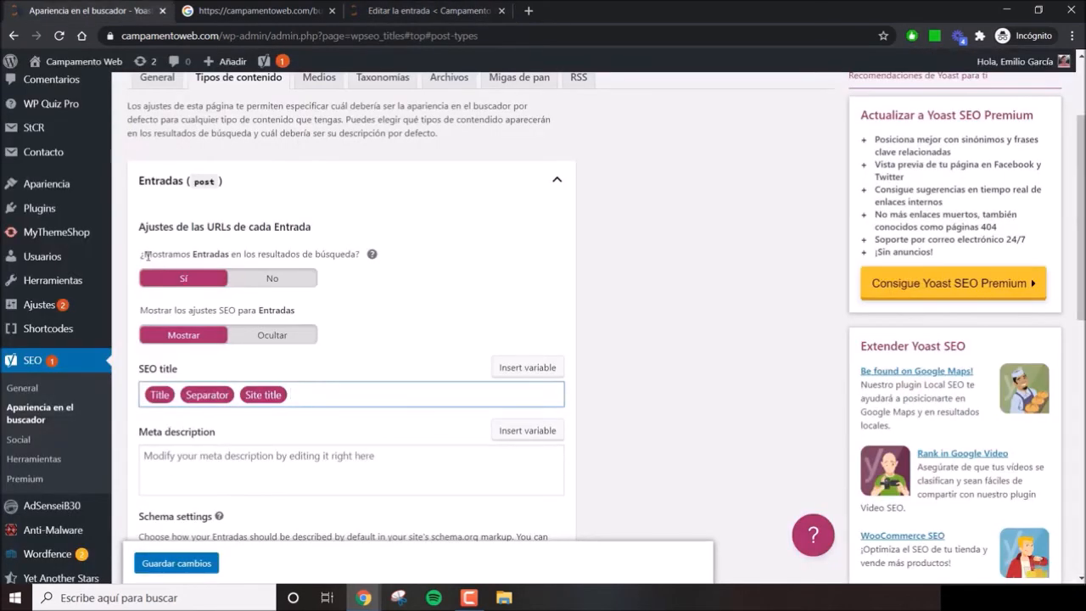
pyautogui.moveTo(146, 255); pyautogui.dragTo(285, 254)
pyautogui.click(200, 261)
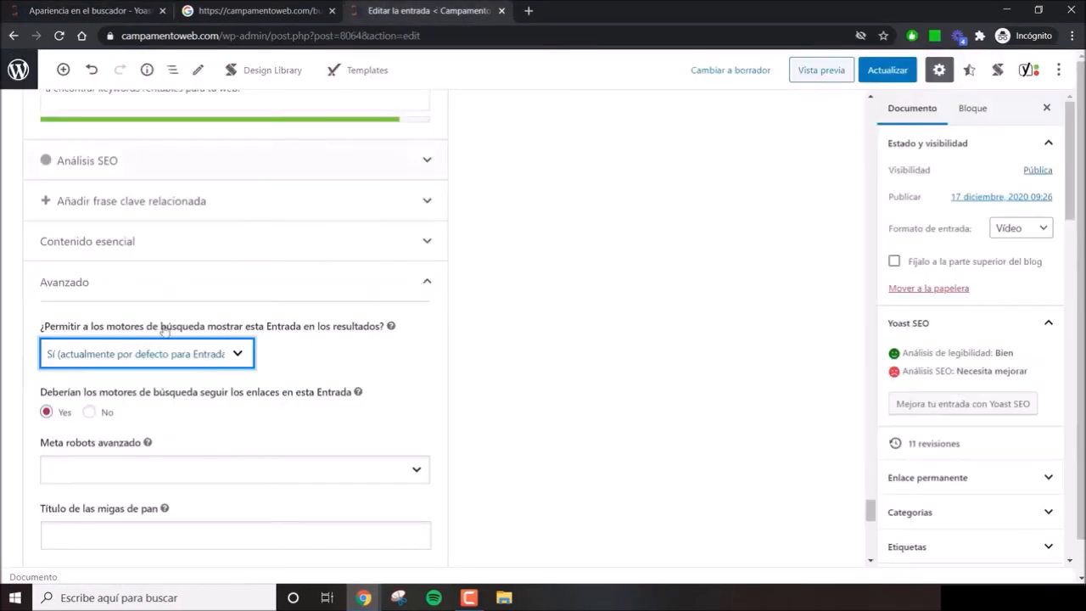
# Set whether search engines may show this post in the results to No, and review the Google preview
pyautogui.click(75, 361)
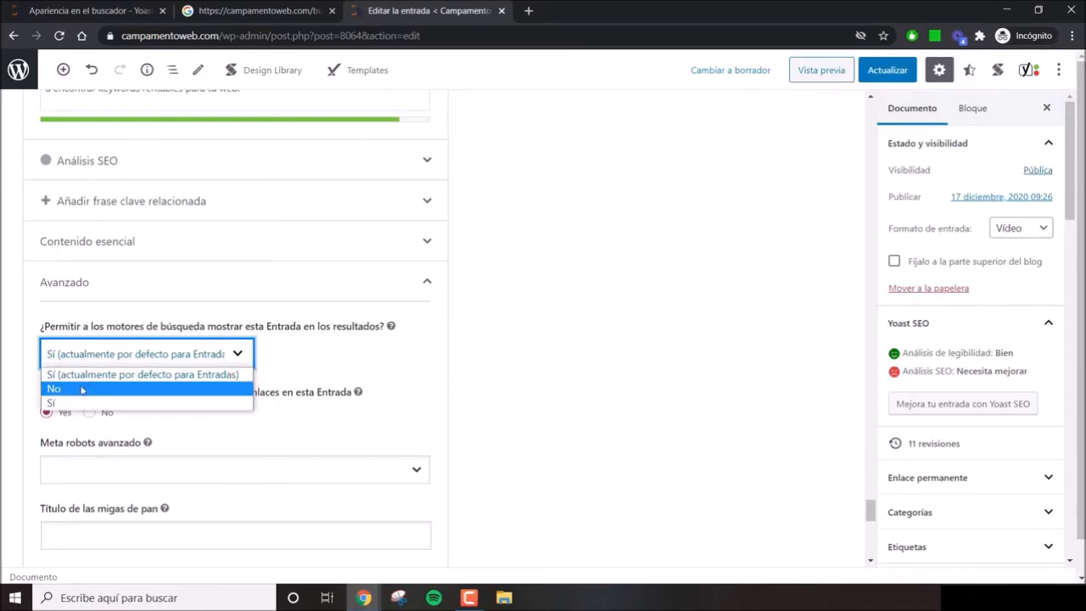
pyautogui.click(82, 389)
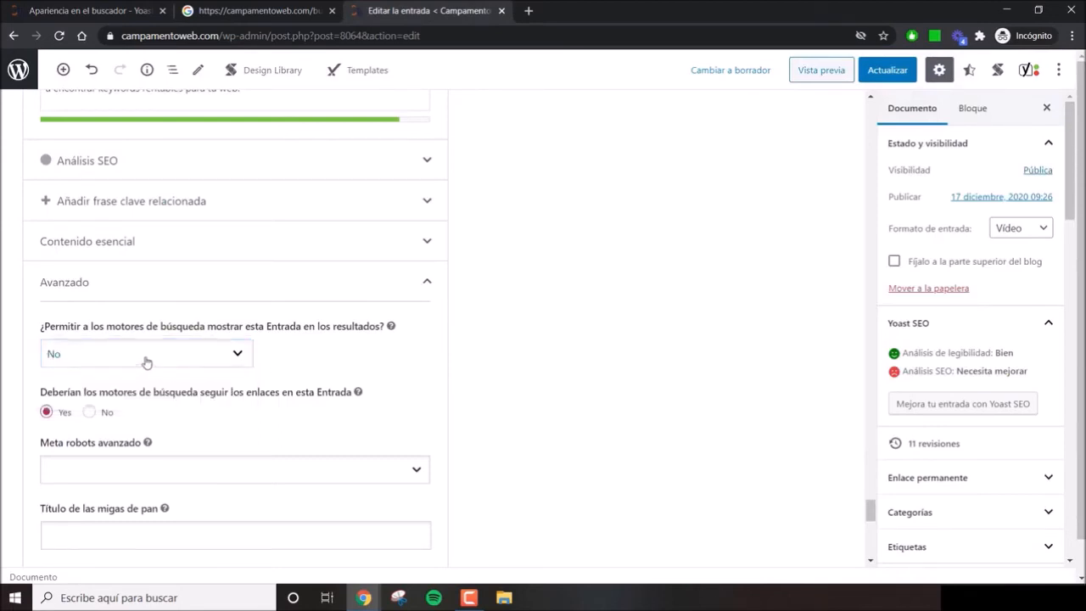
pyautogui.scroll(6, 264, 339)
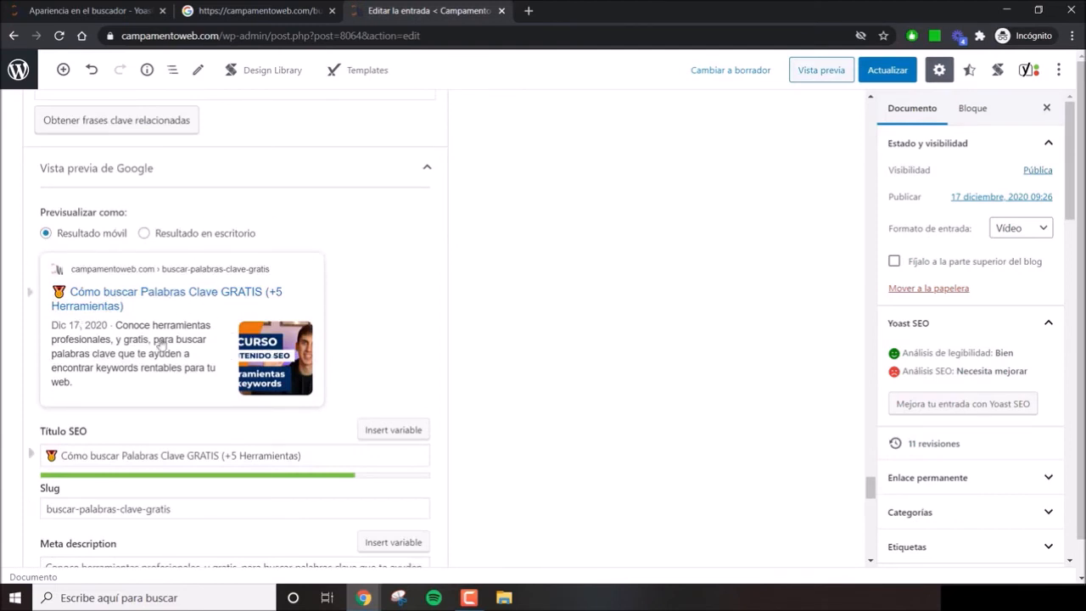
# Set whether search engines may show this post in the results to Sí
pyautogui.scroll(-4, 236, 321)
pyautogui.scroll(-2, 233, 323)
pyautogui.scroll(6, 213, 359)
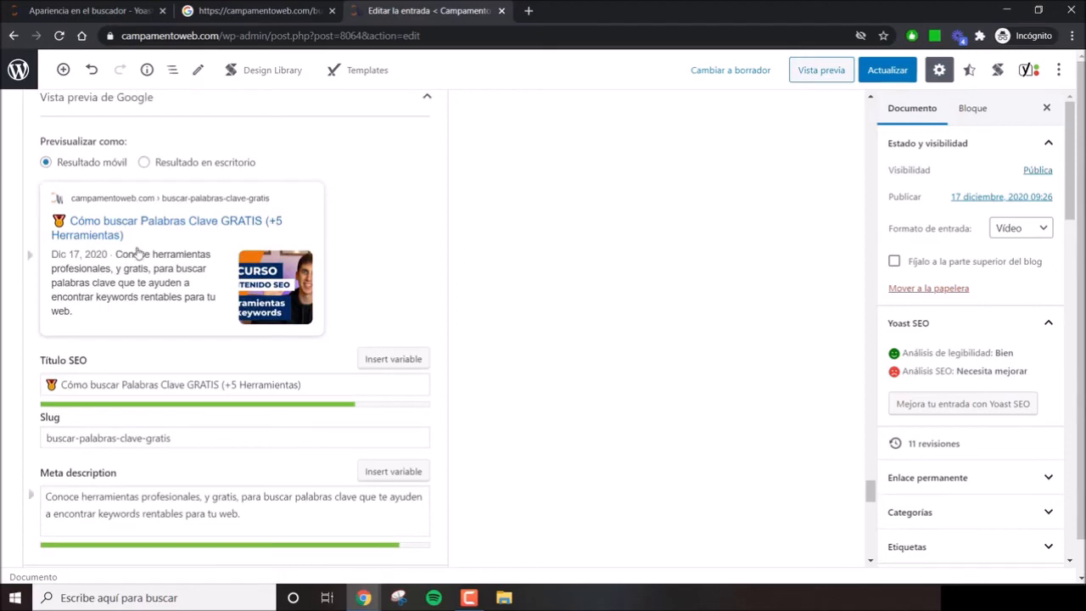
# Switch whether search engines should follow the links in this post to No and back to Yes
pyautogui.scroll(-3, 302, 308)
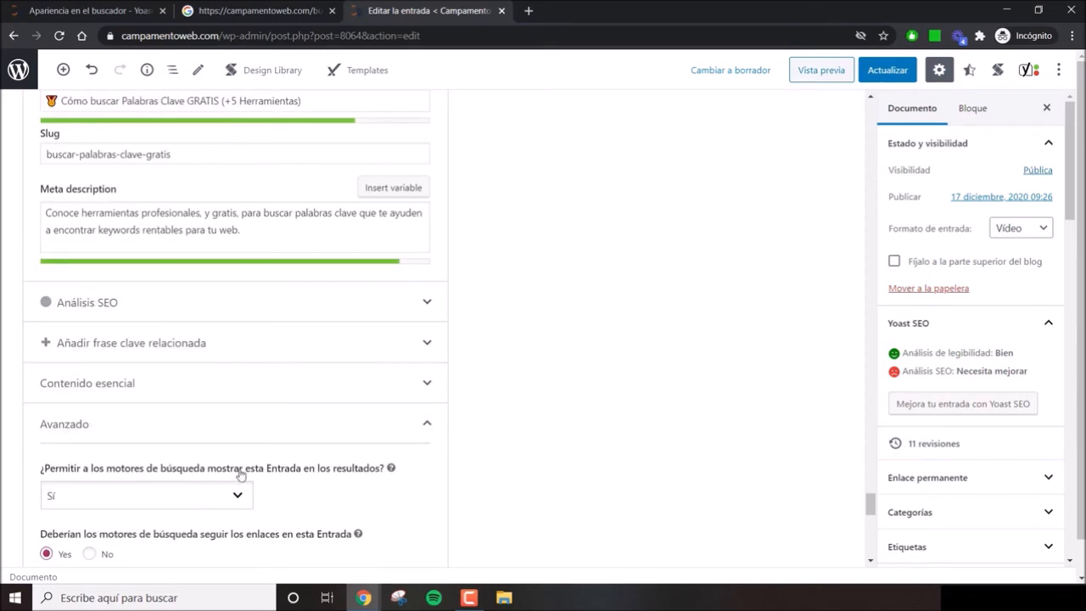
pyautogui.scroll(-2, 235, 478)
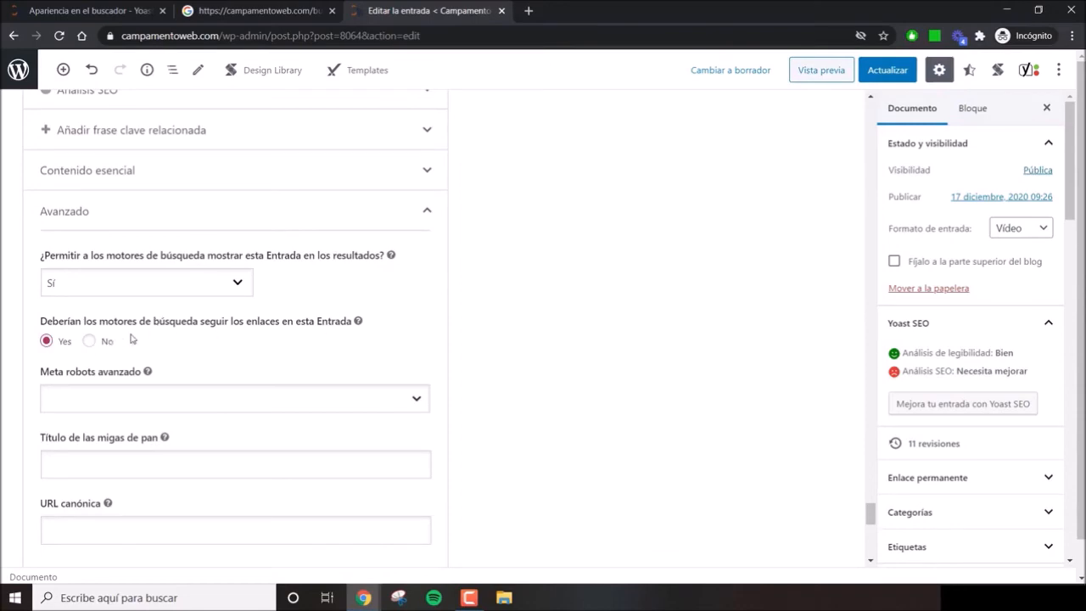
pyautogui.click(90, 341)
pyautogui.click(47, 342)
# Inspect the link options of the "Answer The Public" heading in the post, and return to the Yoast Avanzado settings
pyautogui.scroll(20, 243, 339)
pyautogui.scroll(15, 465, 374)
pyautogui.scroll(15, 323, 308)
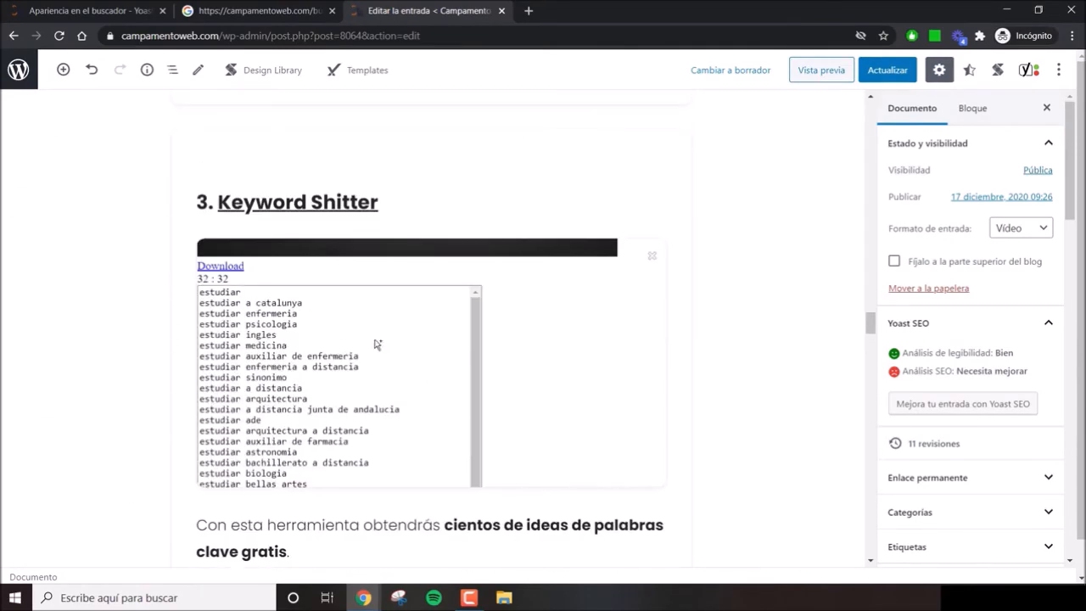
pyautogui.scroll(10, 378, 343)
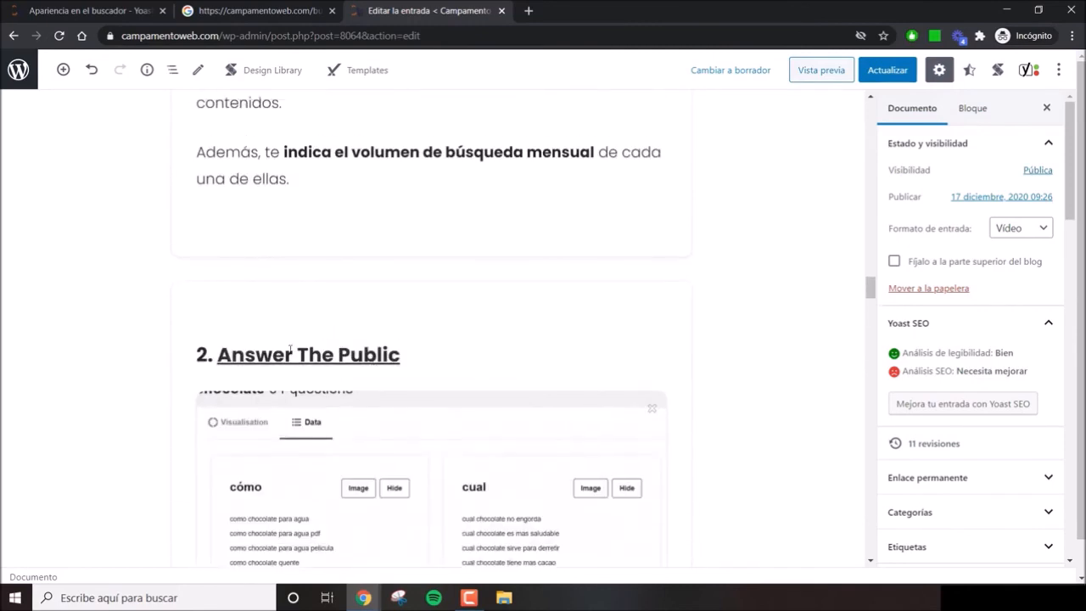
pyautogui.click(338, 357)
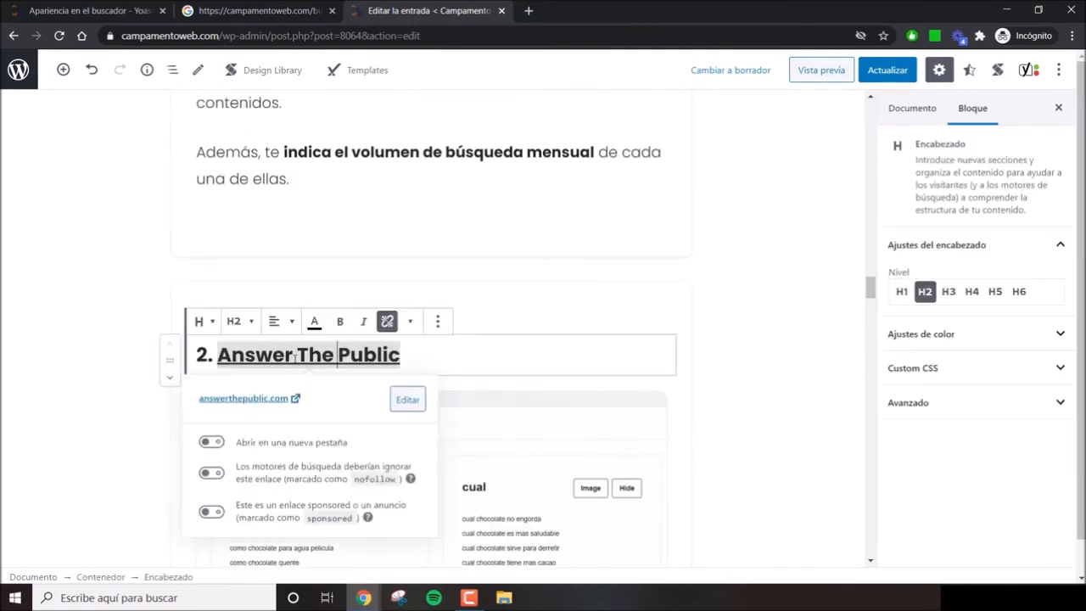
pyautogui.click(742, 351)
pyautogui.moveTo(870, 292); pyautogui.dragTo(864, 514)
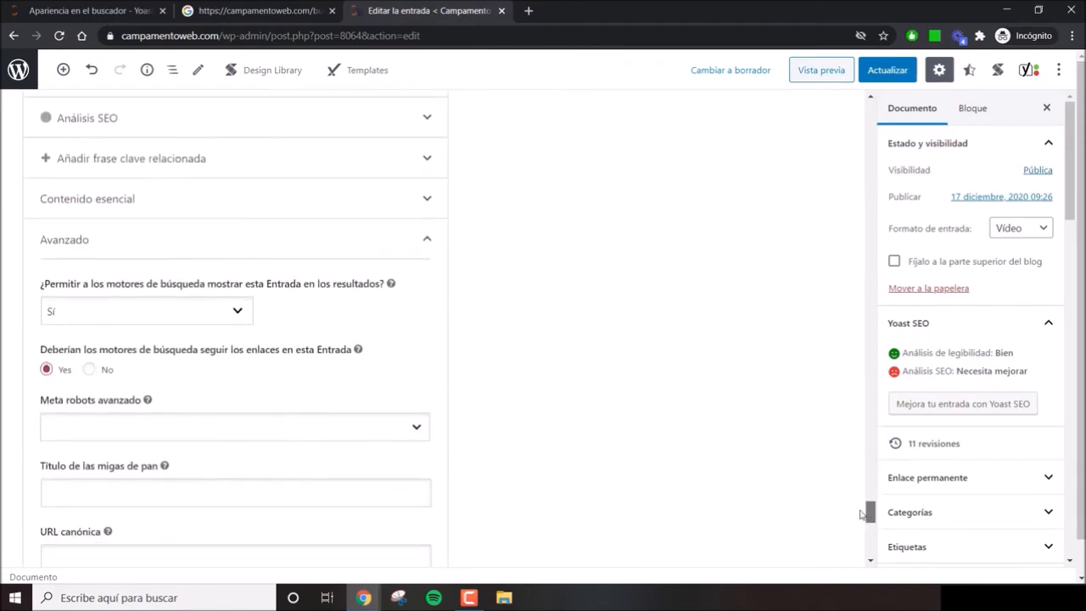
pyautogui.scroll(-1, 307, 342)
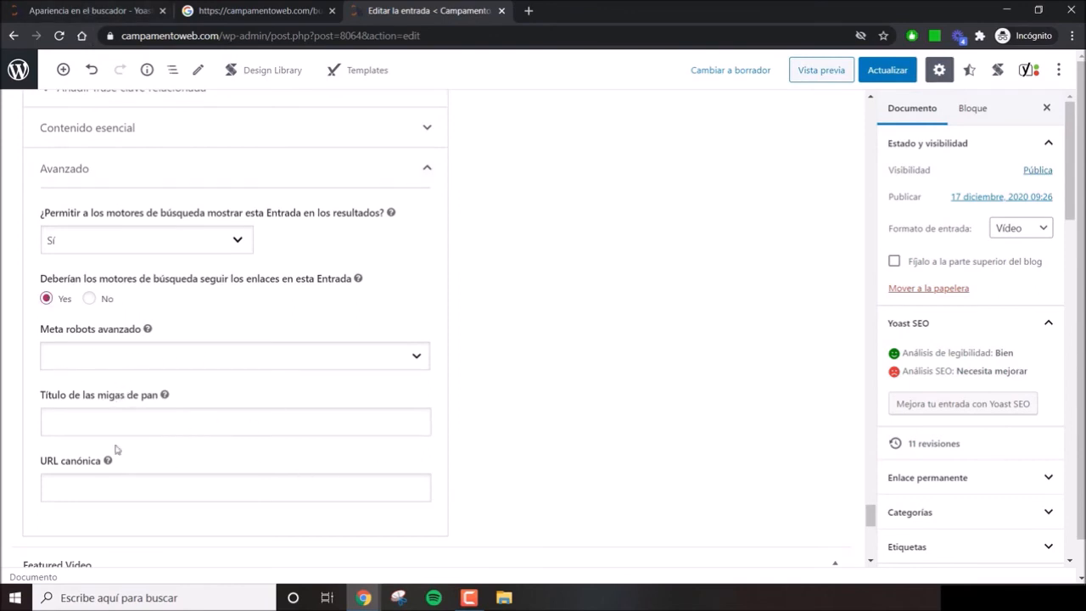
pyautogui.click(116, 483)
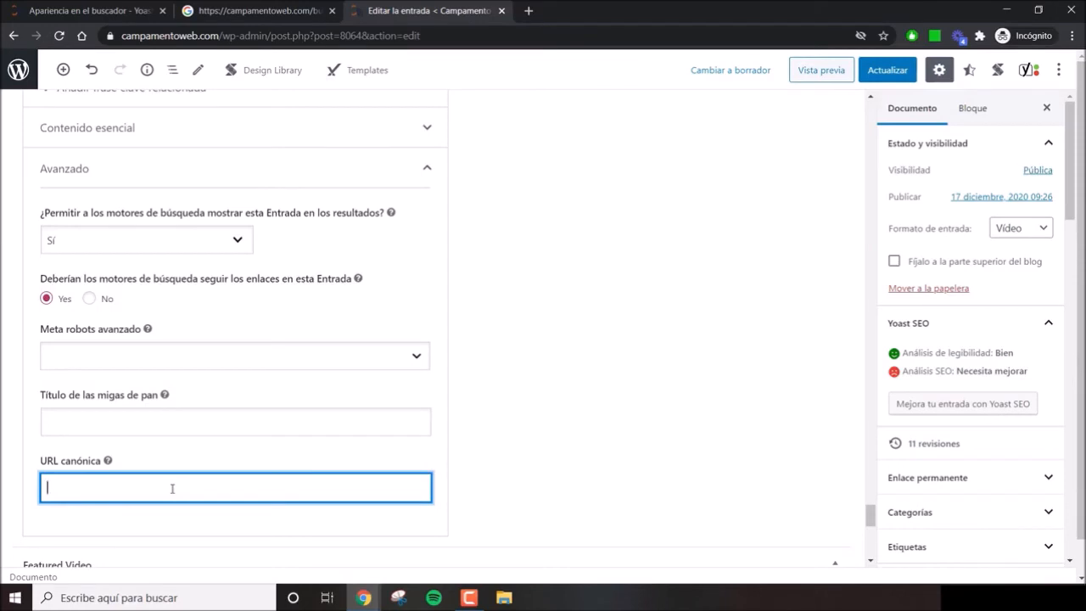
pyautogui.write('https://campamentoweb.com/seo-1')
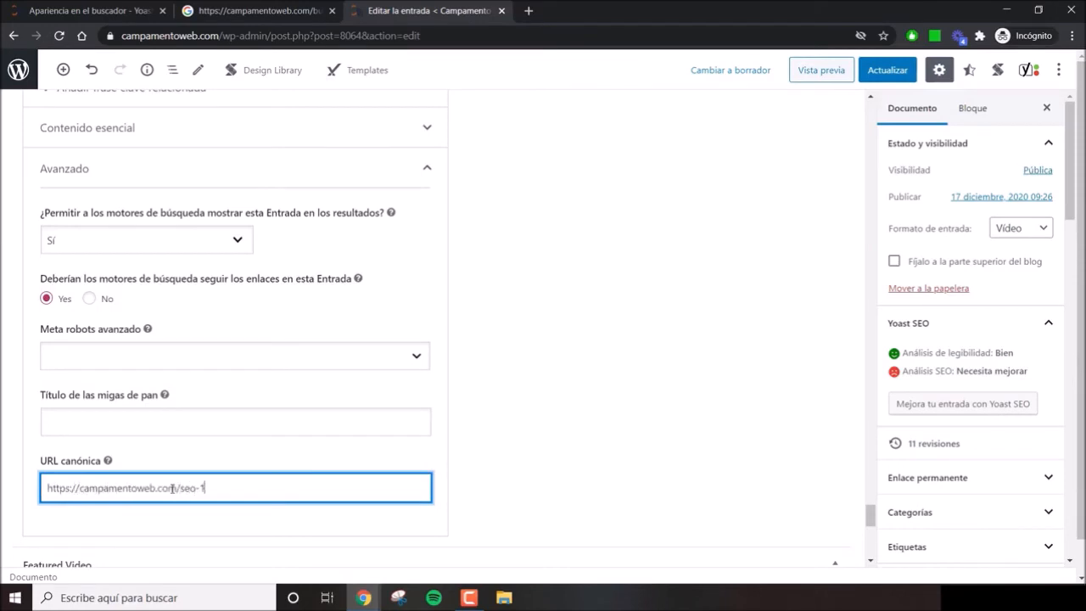
pyautogui.hotkey('ctrl', 'a')
pyautogui.click(242, 481)
pyautogui.click(511, 382)
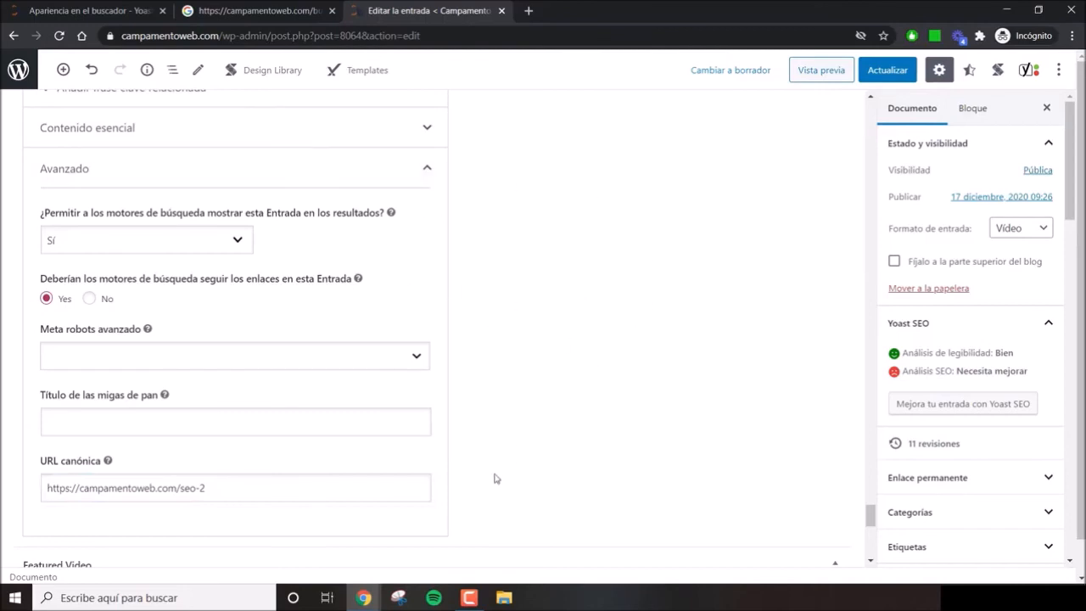
# Examine the post's canonical URL entry and the slug at its end
pyautogui.moveTo(244, 484); pyautogui.dragTo(43, 487)
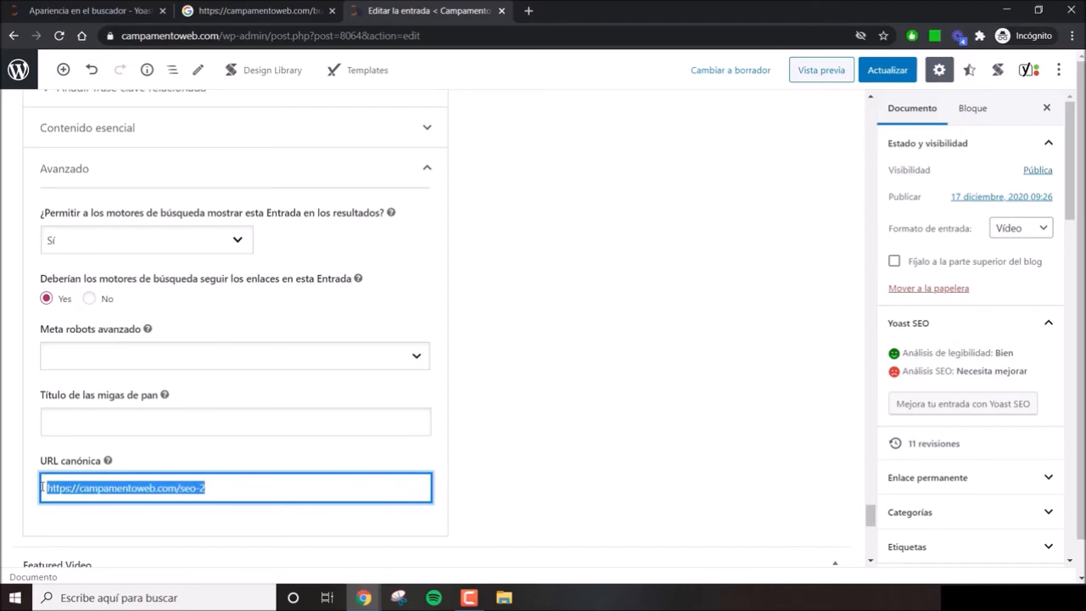
pyautogui.scroll(5, 444, 450)
pyautogui.scroll(-6, 453, 449)
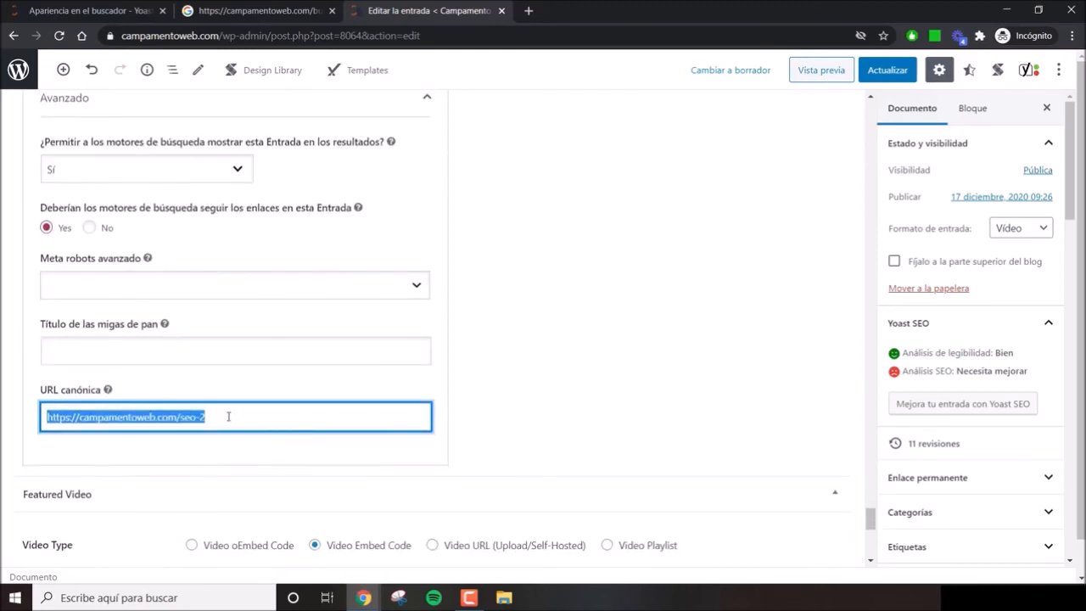
pyautogui.scroll(1, 229, 417)
pyautogui.click(195, 491)
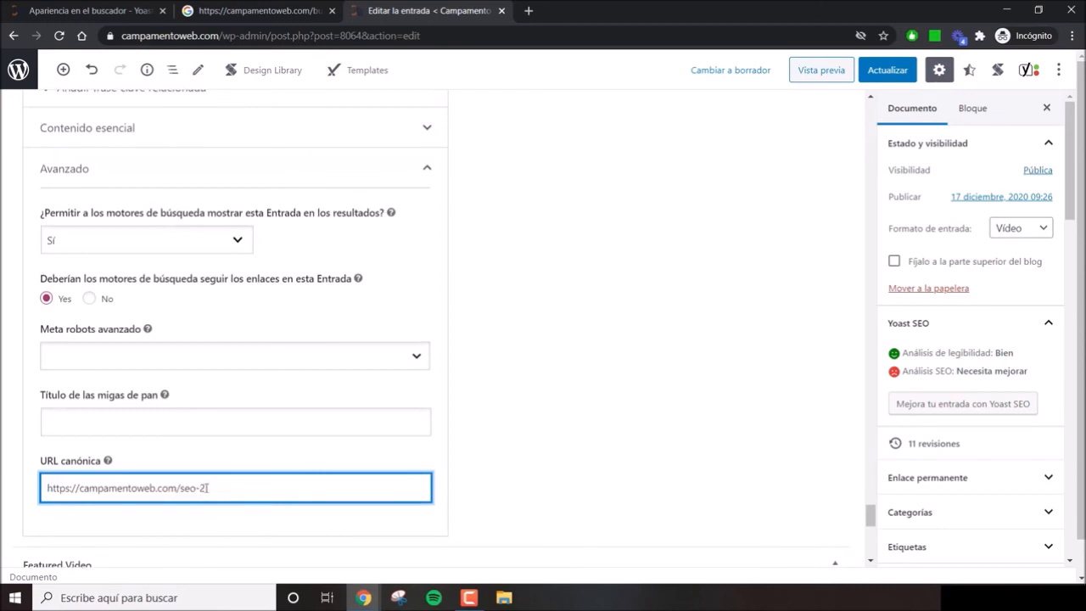
pyautogui.tripleClick(216, 493)
pyautogui.click(300, 484)
pyautogui.moveTo(228, 490); pyautogui.dragTo(186, 490)
pyautogui.click(230, 492)
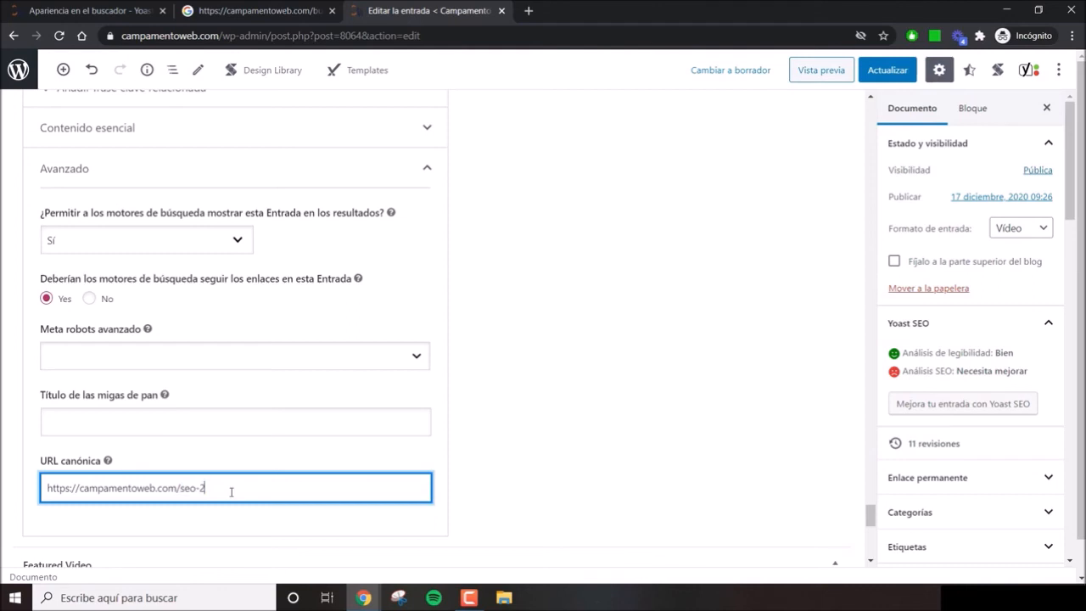
pyautogui.click(360, 462)
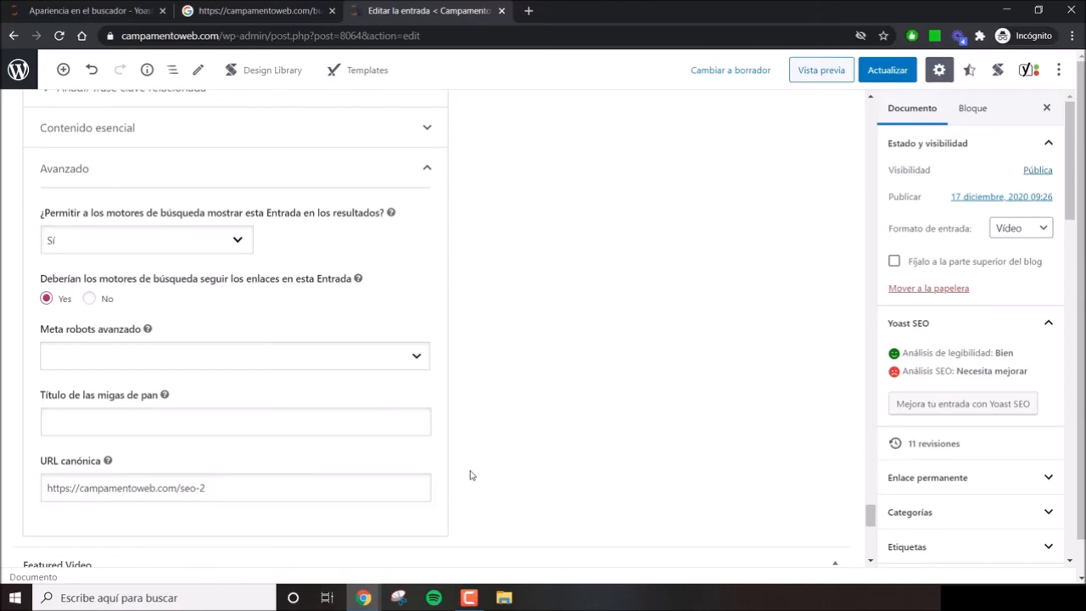
# Clear the post's canonical URL field
pyautogui.tripleClick(270, 490)
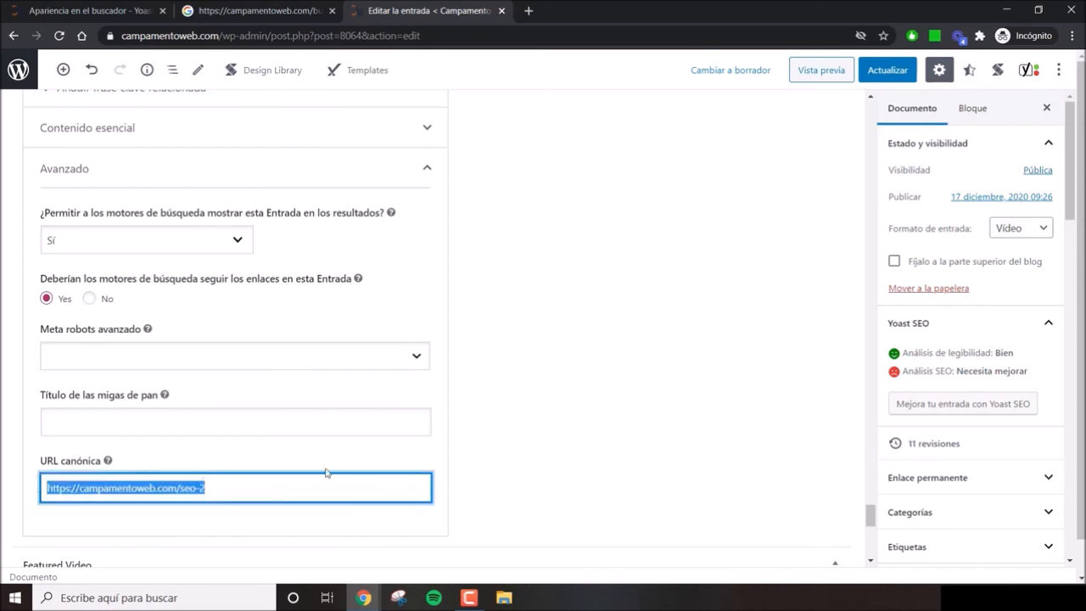
pyautogui.press('BackSpace')
pyautogui.click(519, 451)
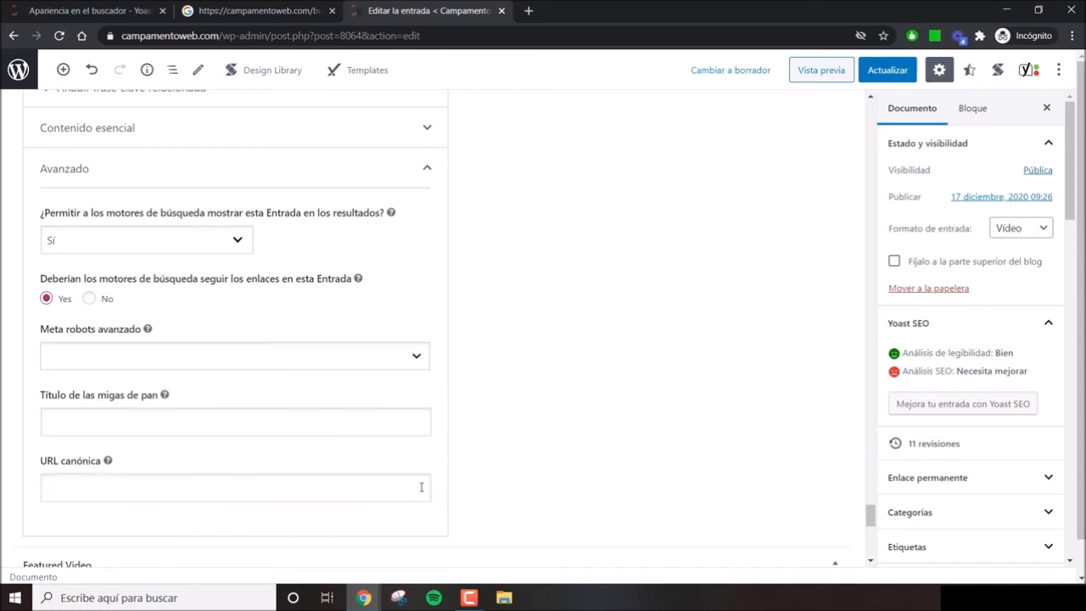
# Check the options for showing this post in search results without changing the choice, and collapse the Avanzado section
pyautogui.scroll(5, 110, 332)
pyautogui.scroll(-3, 122, 311)
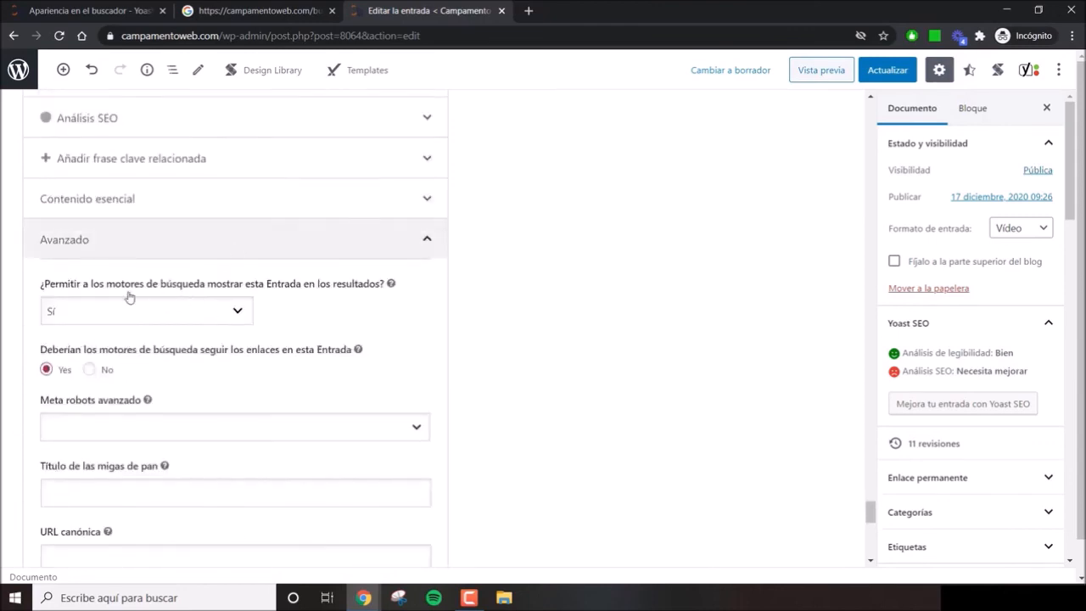
pyautogui.click(90, 312)
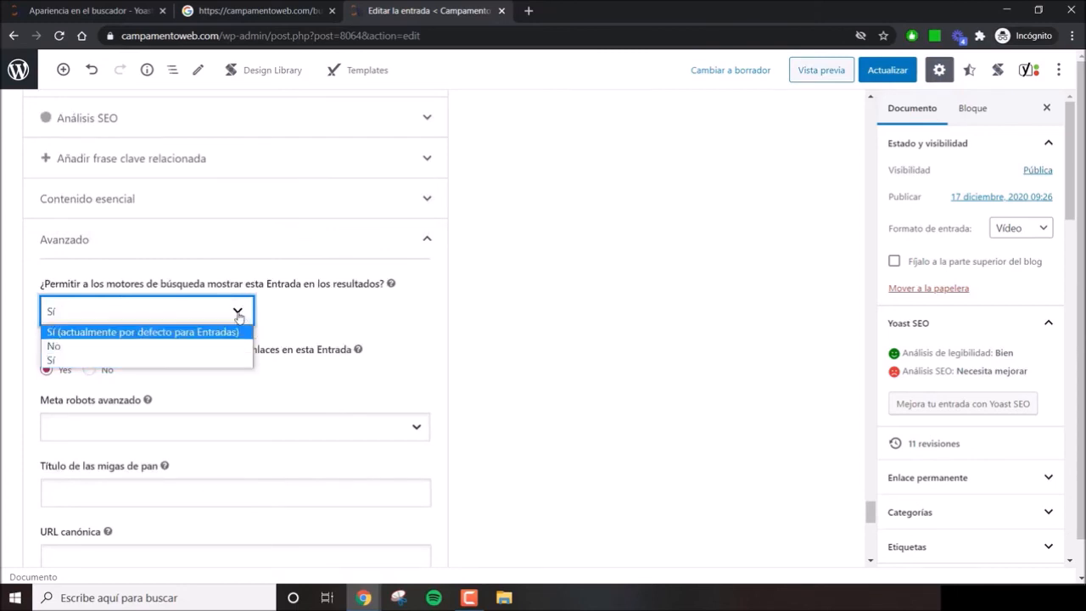
pyautogui.click(326, 250)
pyautogui.scroll(1, 488, 301)
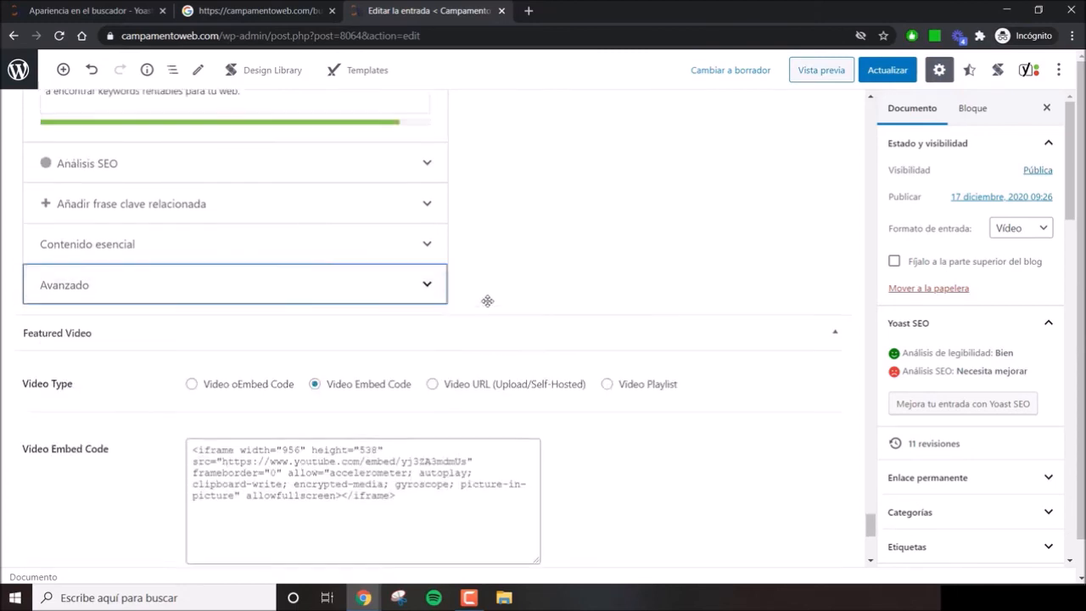
# Review the Google preview together with the post's SEO title, slug and meta description
pyautogui.scroll(2, 306, 383)
pyautogui.scroll(3, 255, 356)
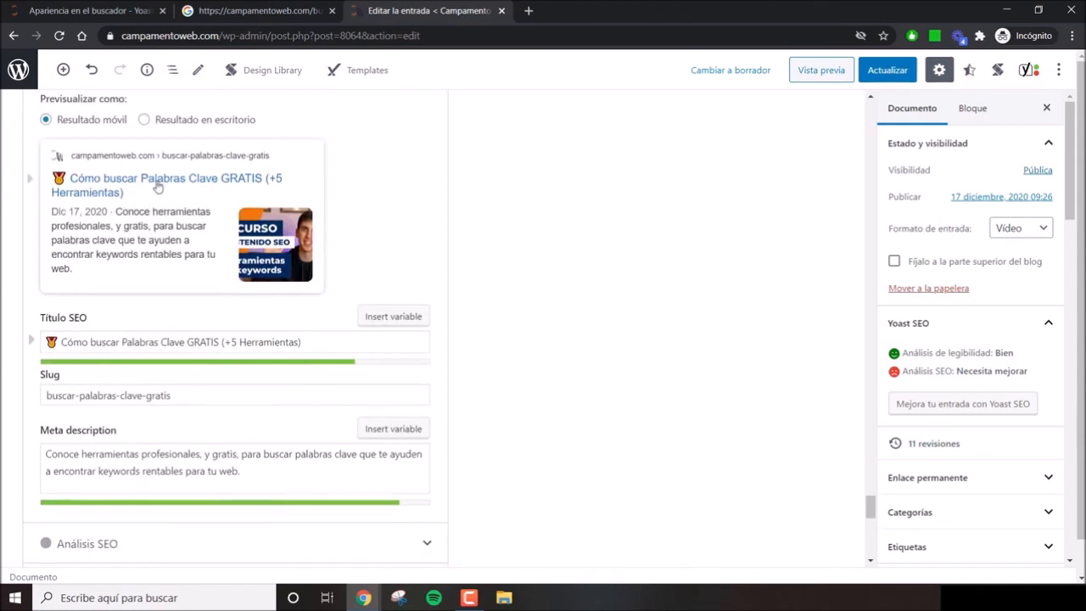
pyautogui.click(73, 180)
pyautogui.tripleClick(141, 339)
pyautogui.moveTo(190, 392); pyautogui.dragTo(51, 393)
pyautogui.tripleClick(220, 462)
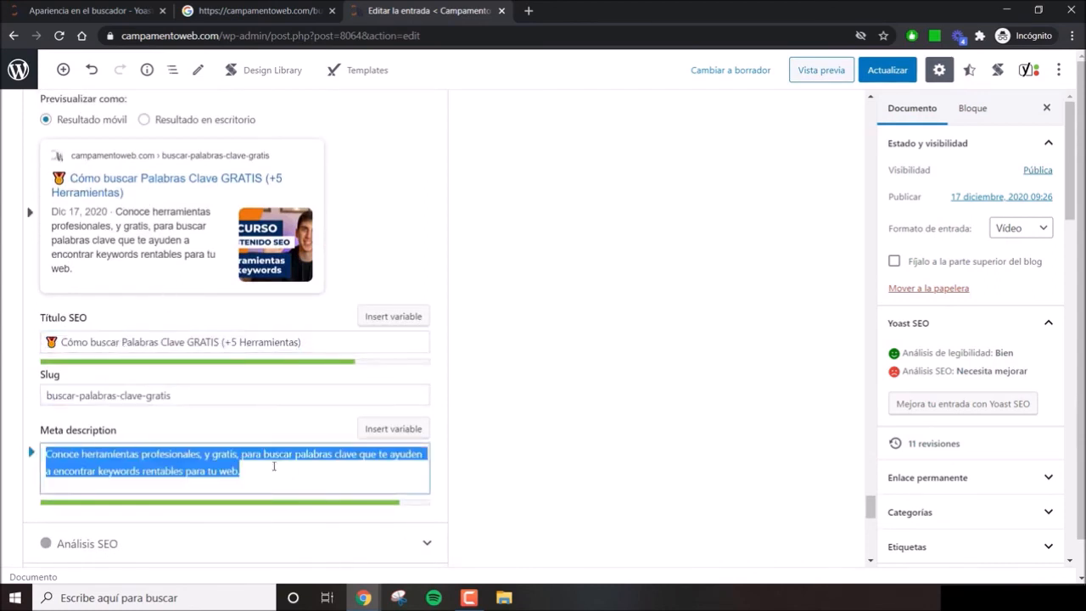
pyautogui.click(275, 463)
# Set the post's target keyphrase (Frase clave objetivo) to "seo"
pyautogui.scroll(3, 279, 465)
pyautogui.click(254, 253)
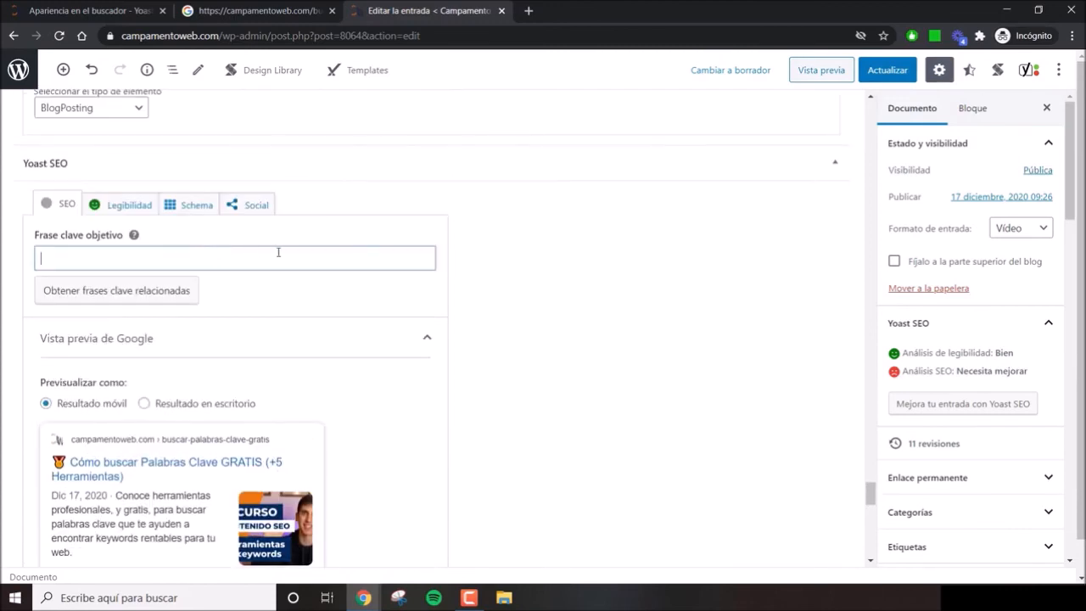
pyautogui.write('seo')
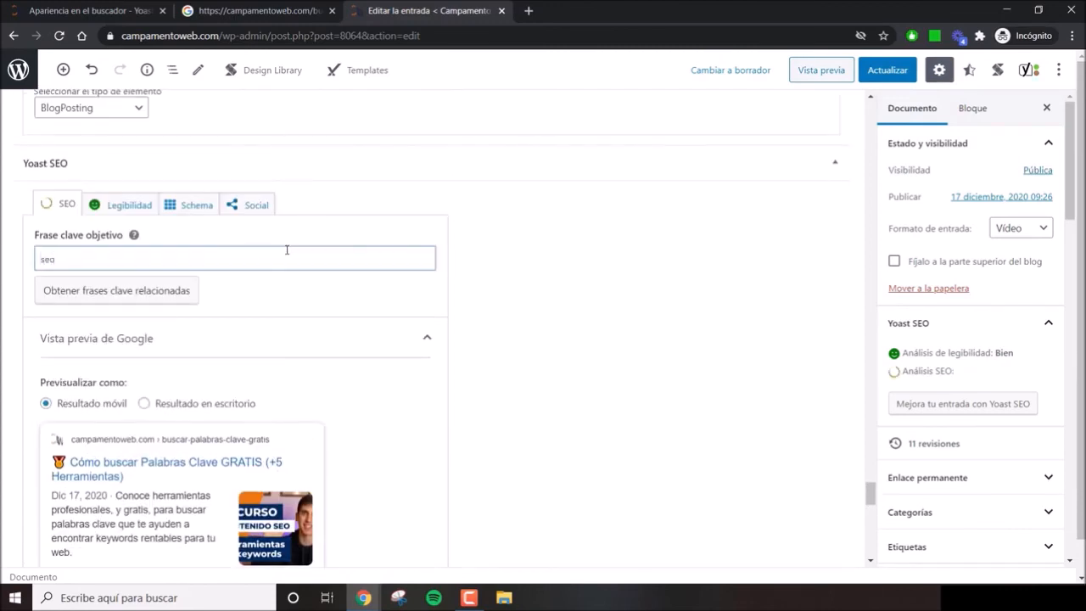
pyautogui.click(516, 257)
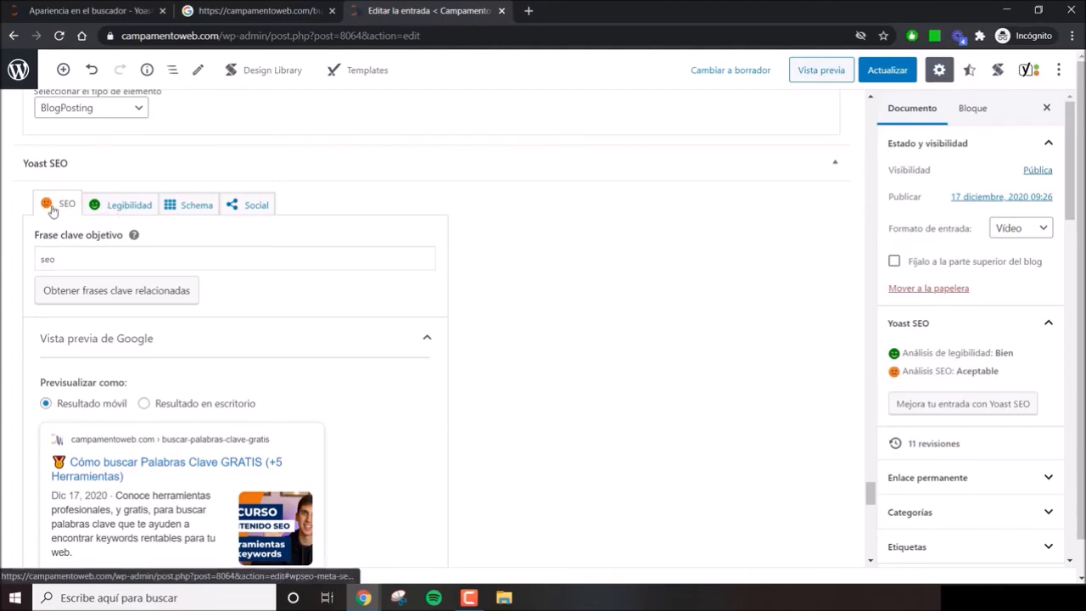
# Review the post's Legibilidad analysis, expanding Buenos resultados to read every readability criterion
pyautogui.tripleClick(124, 211)
pyautogui.click(170, 320)
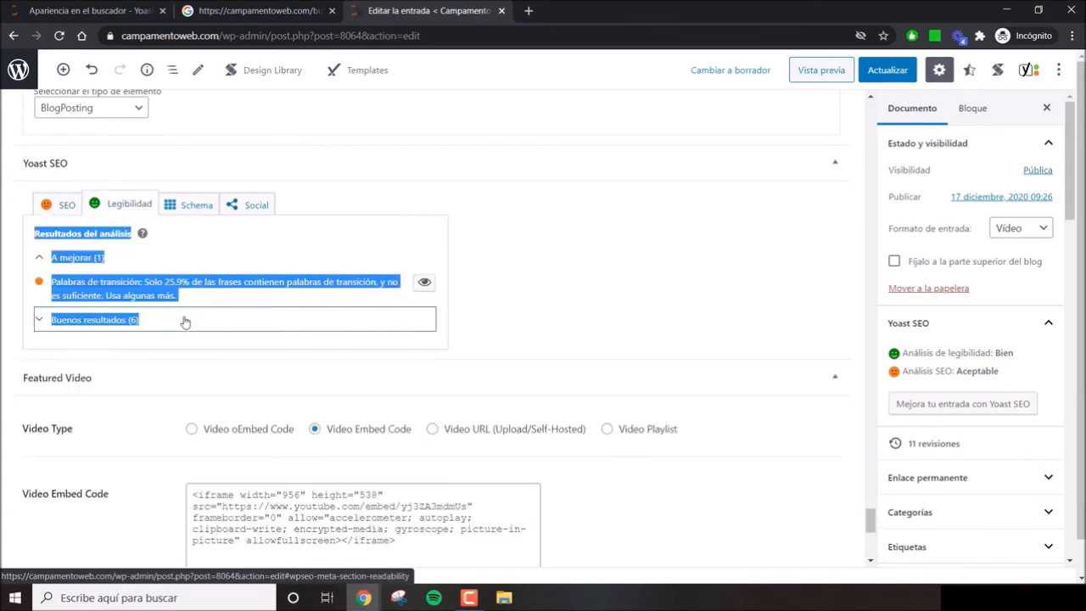
pyautogui.click(182, 320)
pyautogui.click(385, 280)
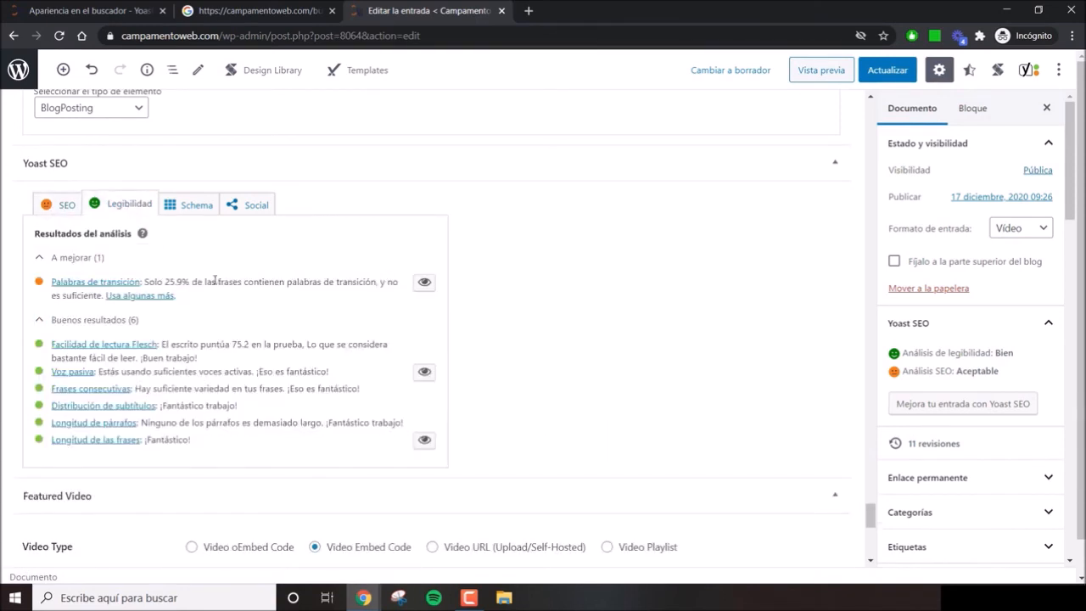
pyautogui.scroll(15, 467, 323)
pyautogui.scroll(-15, 402, 348)
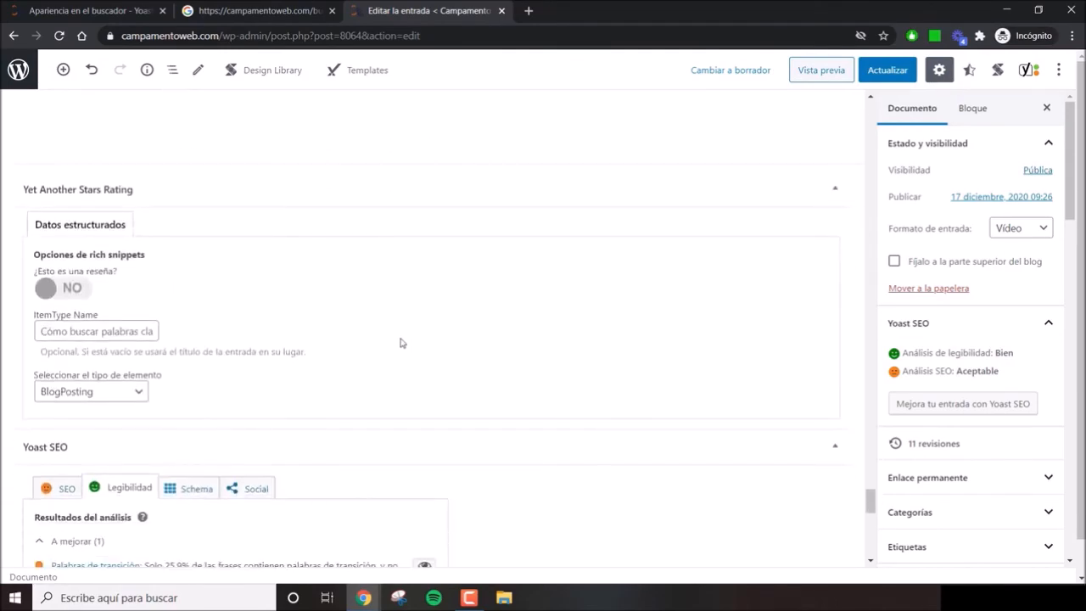
pyautogui.scroll(-4, 325, 320)
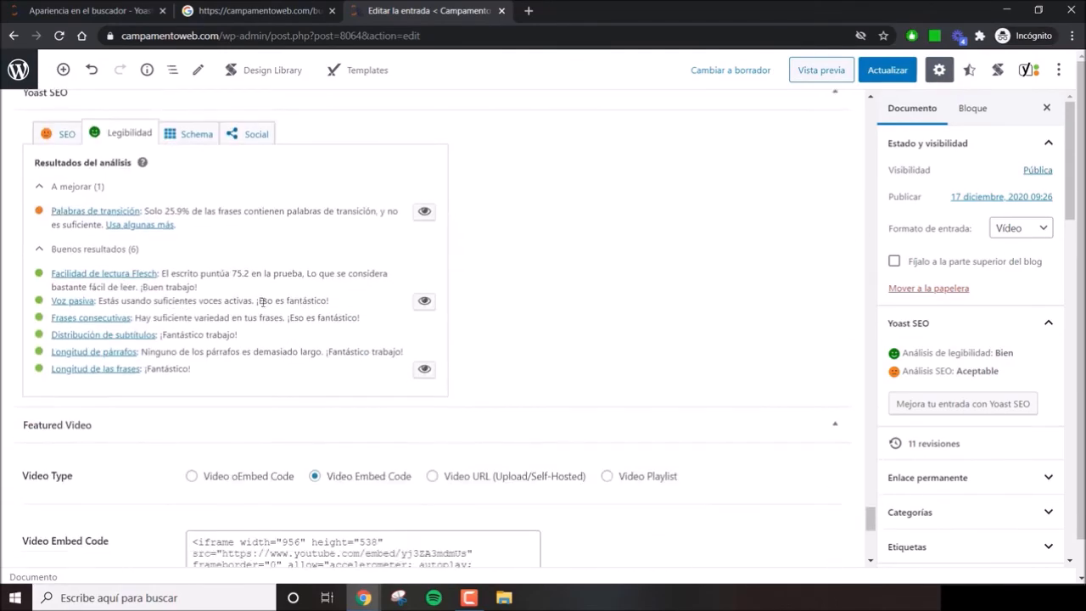
pyautogui.scroll(1, 262, 302)
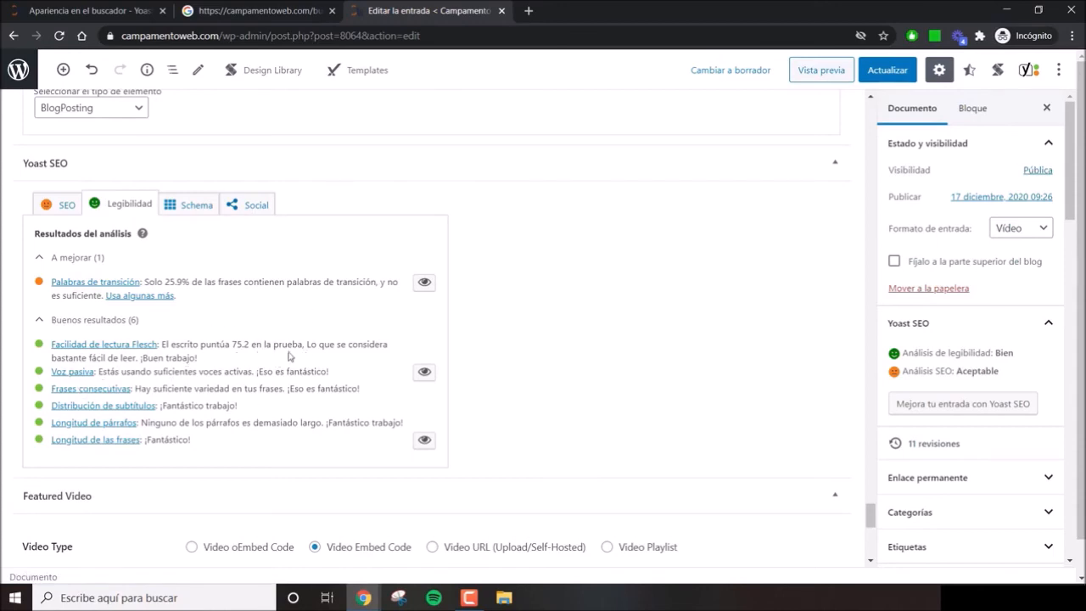
# Compare the end of the post's content with the Legibilidad analysis results
pyautogui.scroll(2, 280, 365)
pyautogui.scroll(20, 313, 365)
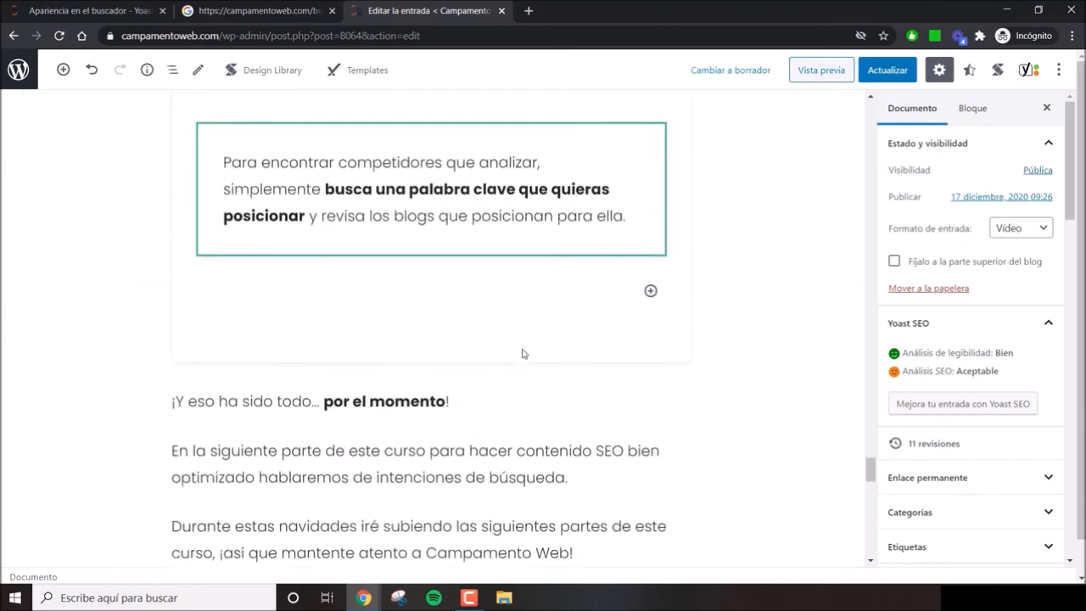
pyautogui.moveTo(870, 427); pyautogui.dragTo(870, 513)
pyautogui.scroll(10, 376, 245)
pyautogui.scroll(-9, 484, 395)
pyautogui.scroll(8, 343, 387)
pyautogui.scroll(-10, 509, 381)
pyautogui.scroll(2, 399, 337)
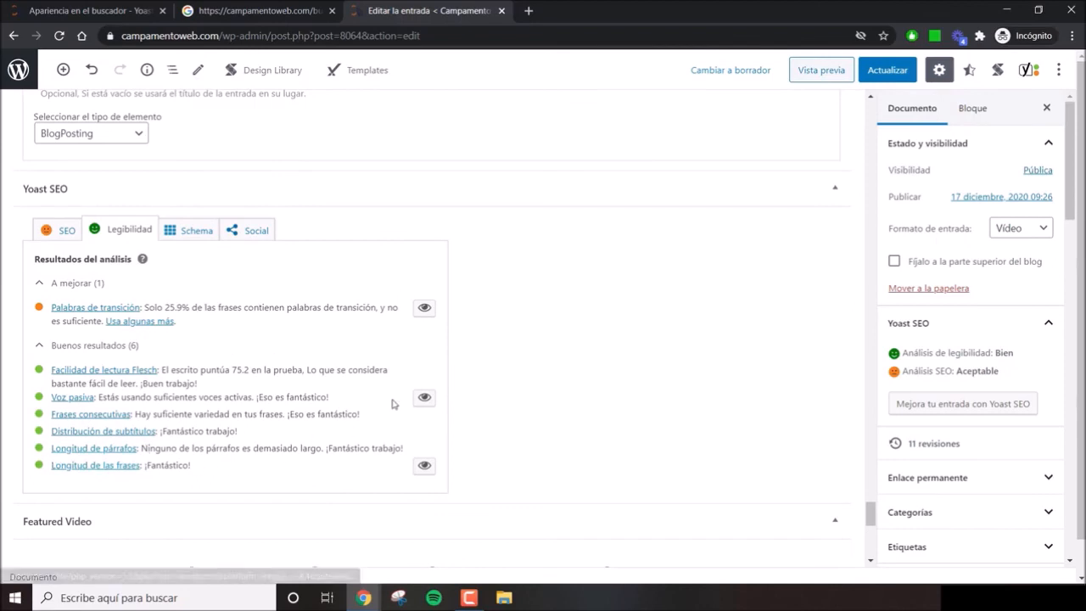
pyautogui.scroll(2, 588, 332)
pyautogui.scroll(-2, 579, 412)
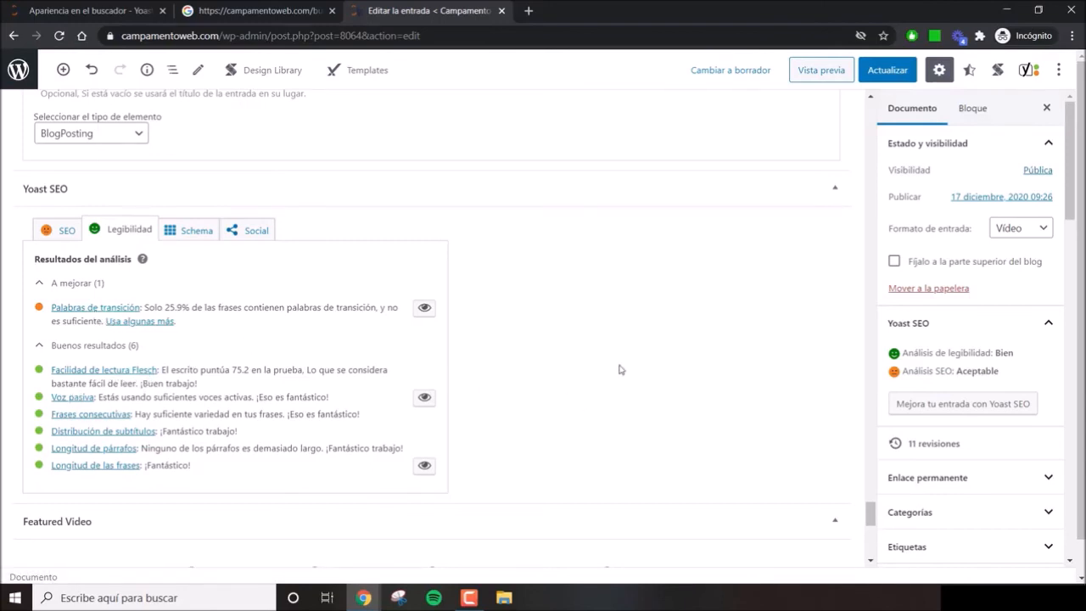
# Append the Año actual variable to the end of the post's SEO title
pyautogui.scroll(15, 618, 369)
pyautogui.scroll(7, 606, 382)
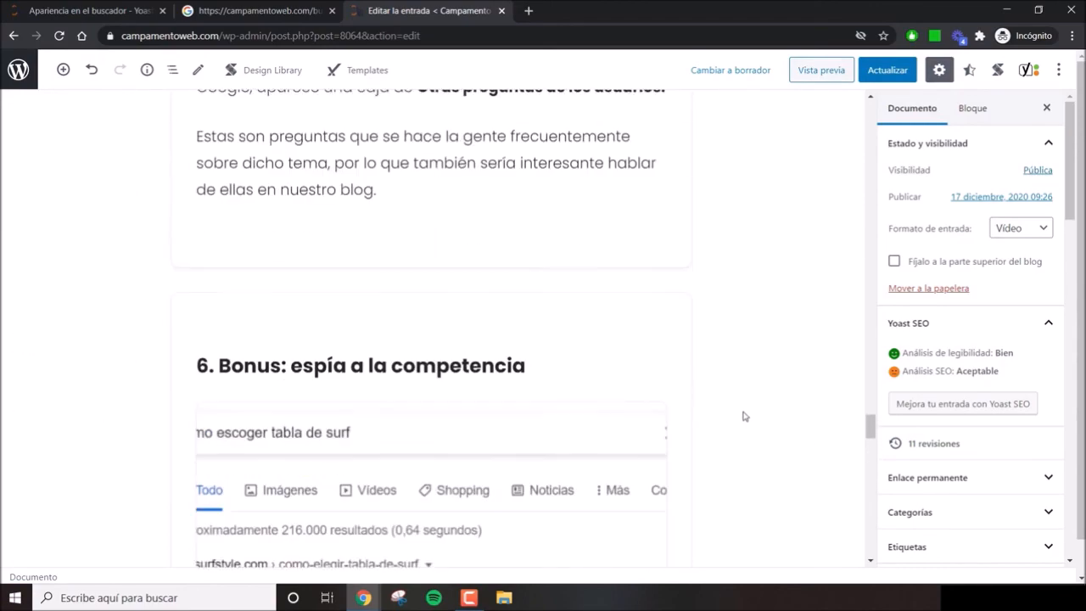
pyautogui.moveTo(869, 430); pyautogui.dragTo(834, 195)
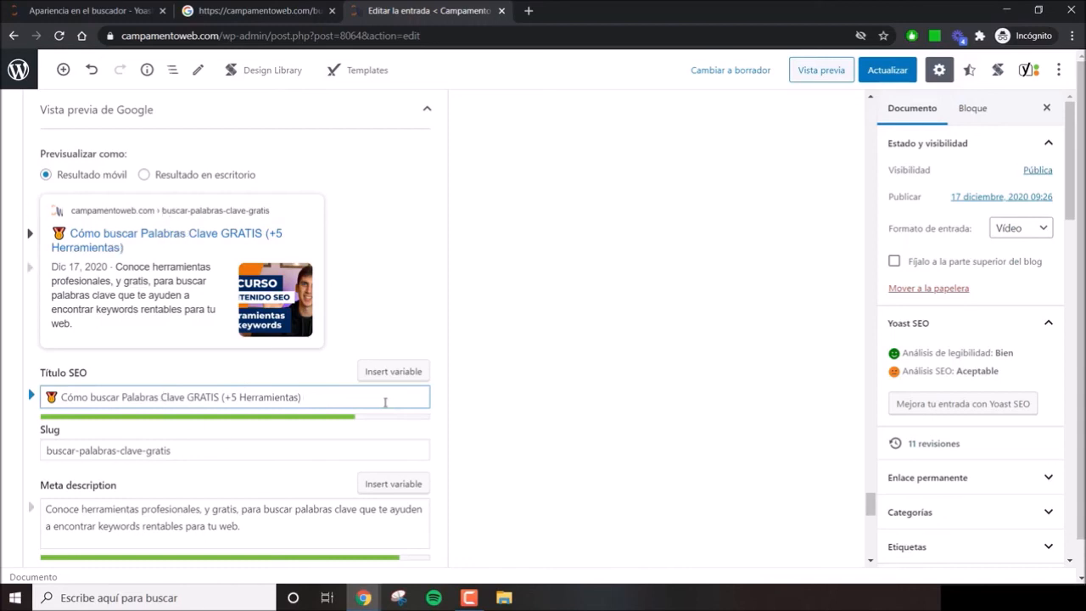
pyautogui.write('%año')
pyautogui.press('Return')
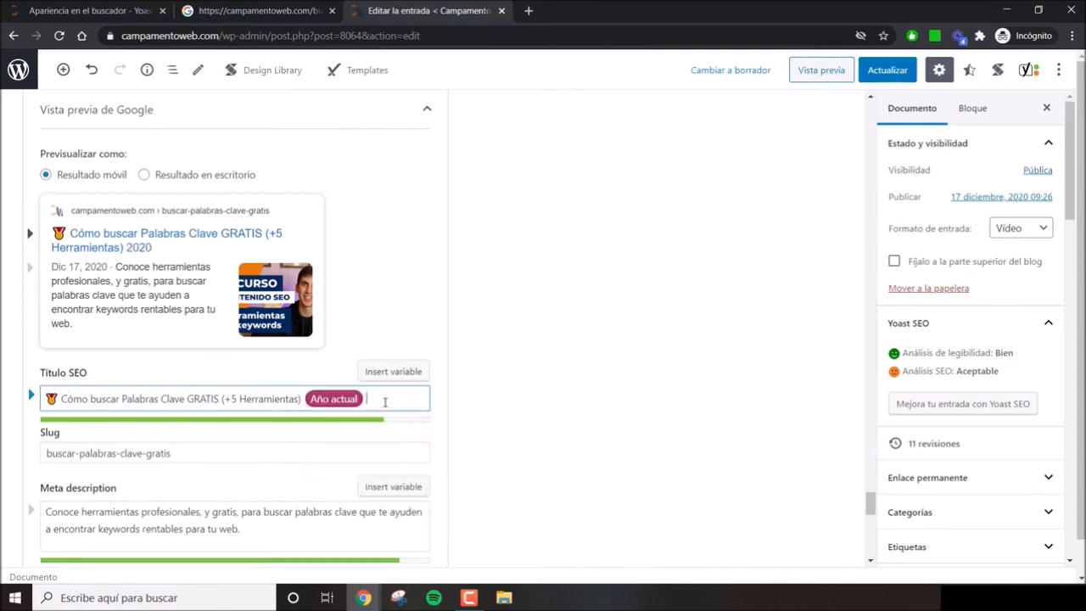